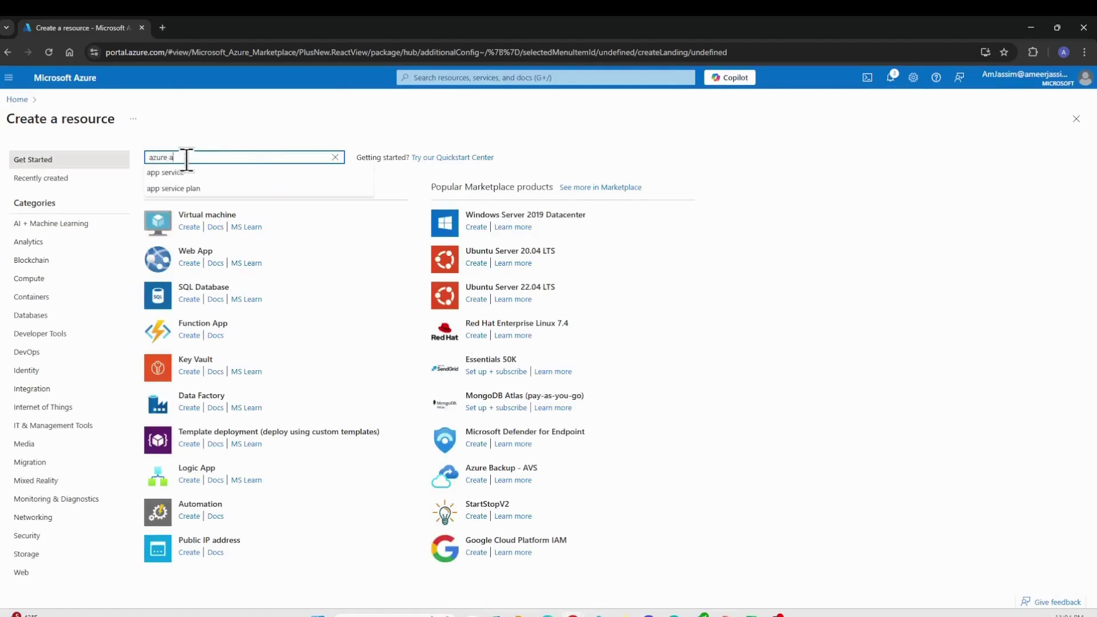
# - Search the Marketplace for "azure ai search", limit it to Azure services only, and start creating an Azure AI Search service
pyautogui.press('Return')
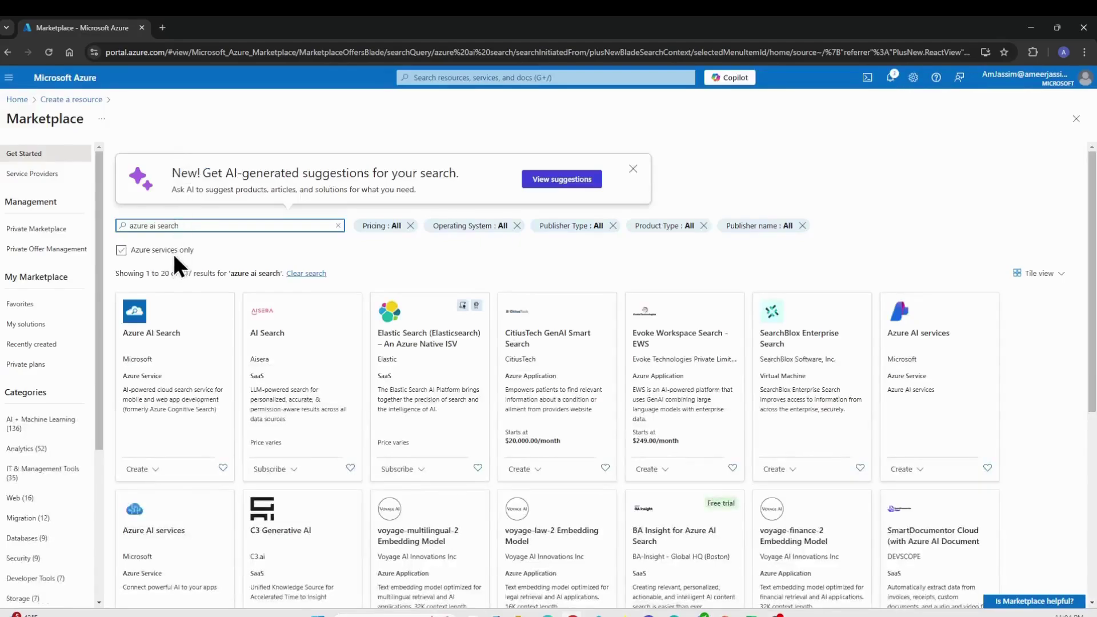
pyautogui.click(173, 254)
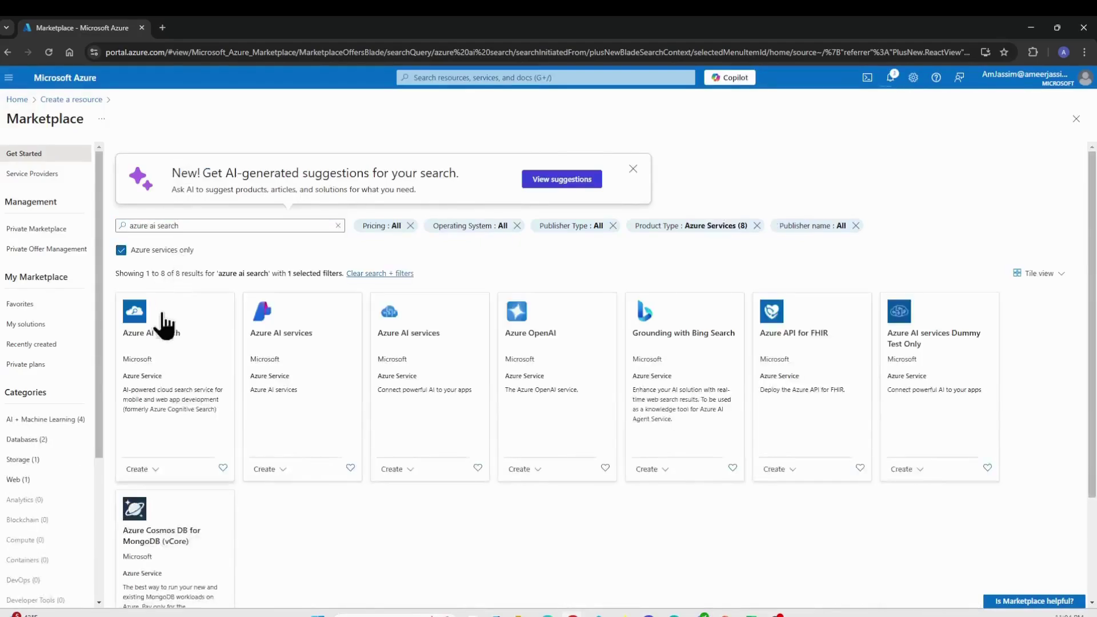
pyautogui.click(165, 346)
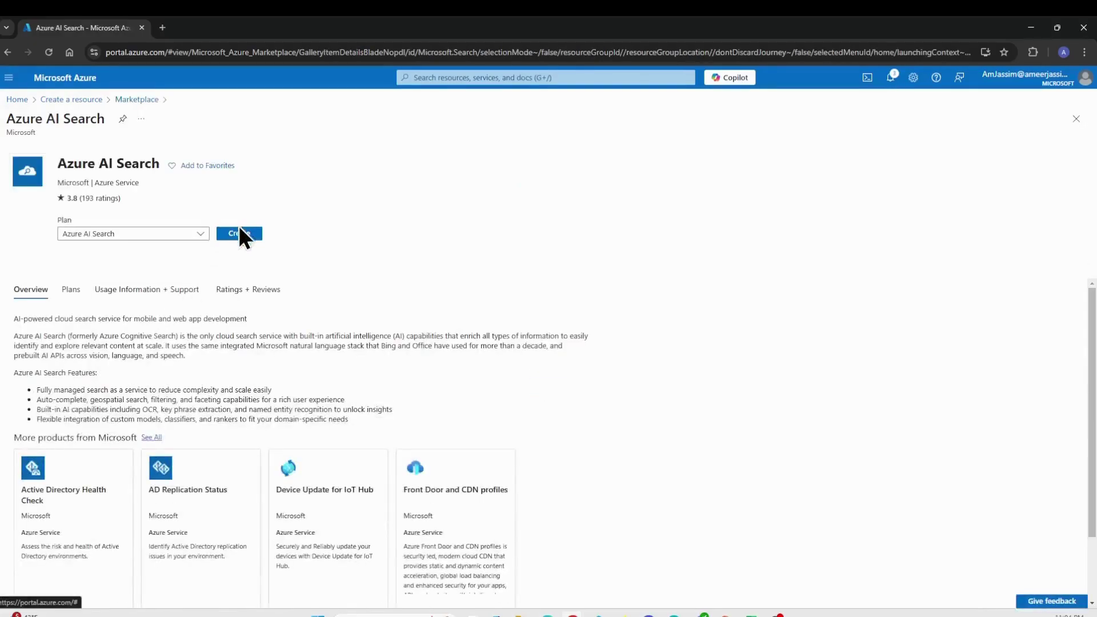
pyautogui.click(241, 232)
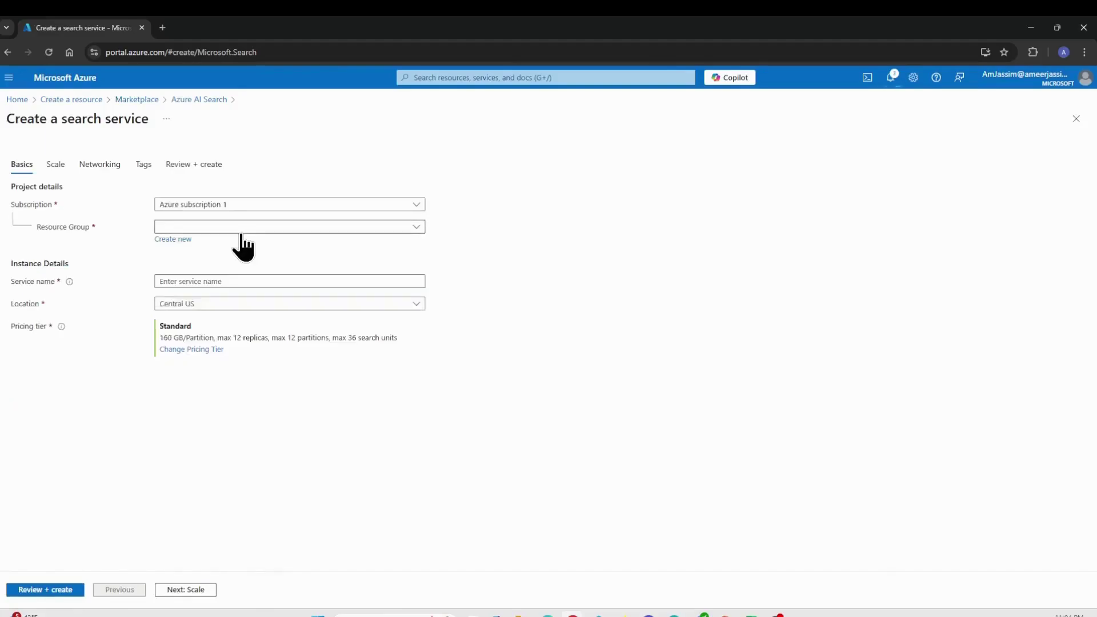
# - Configure the search service with resource group AI900, service name ai900trainingaisearch and location East US
pyautogui.click(309, 226)
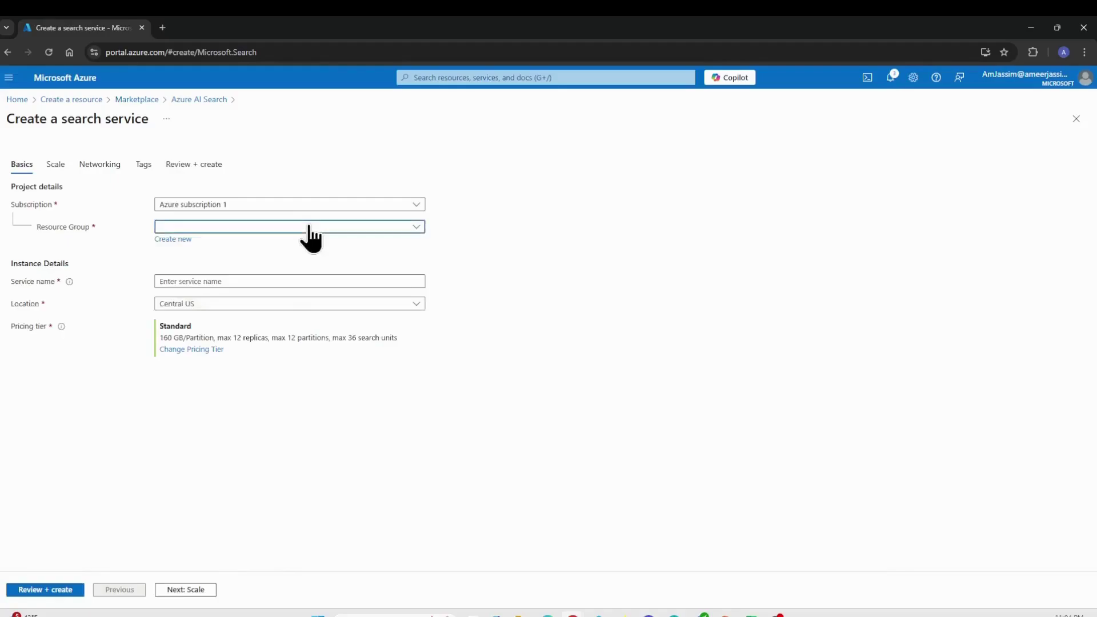
pyautogui.click(280, 266)
pyautogui.click(248, 283)
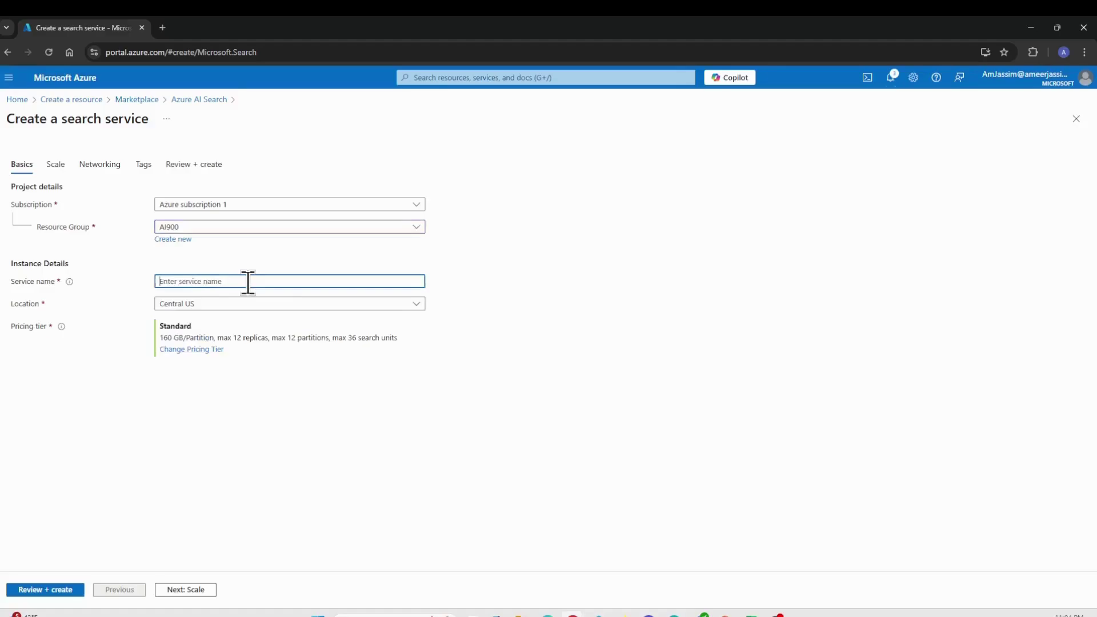
pyautogui.write('ai900trai')
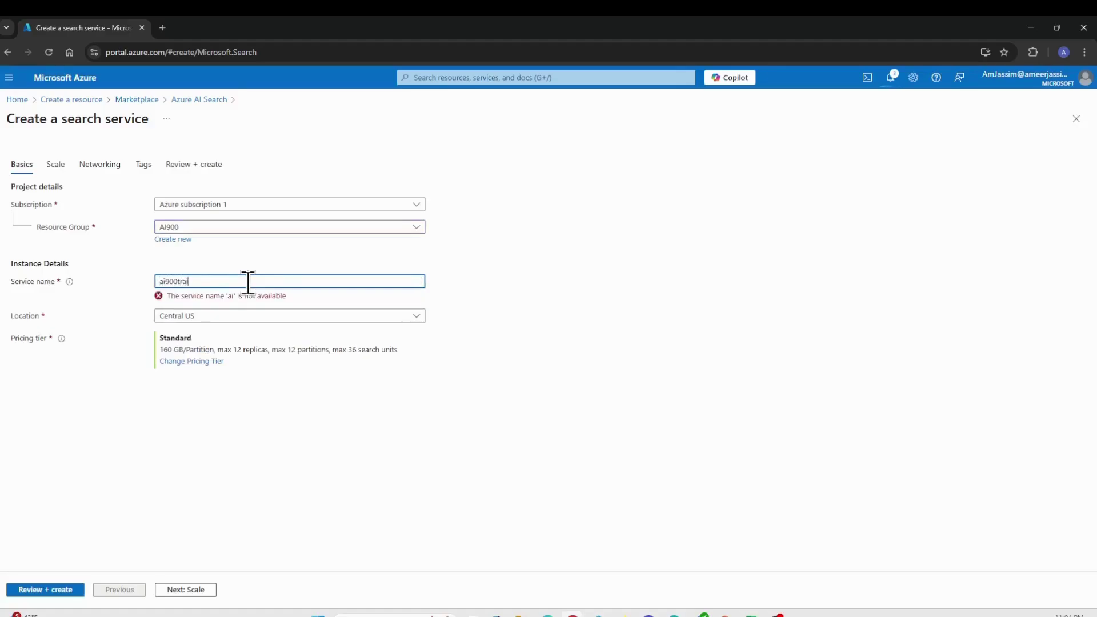
pyautogui.write('ningaisearch')
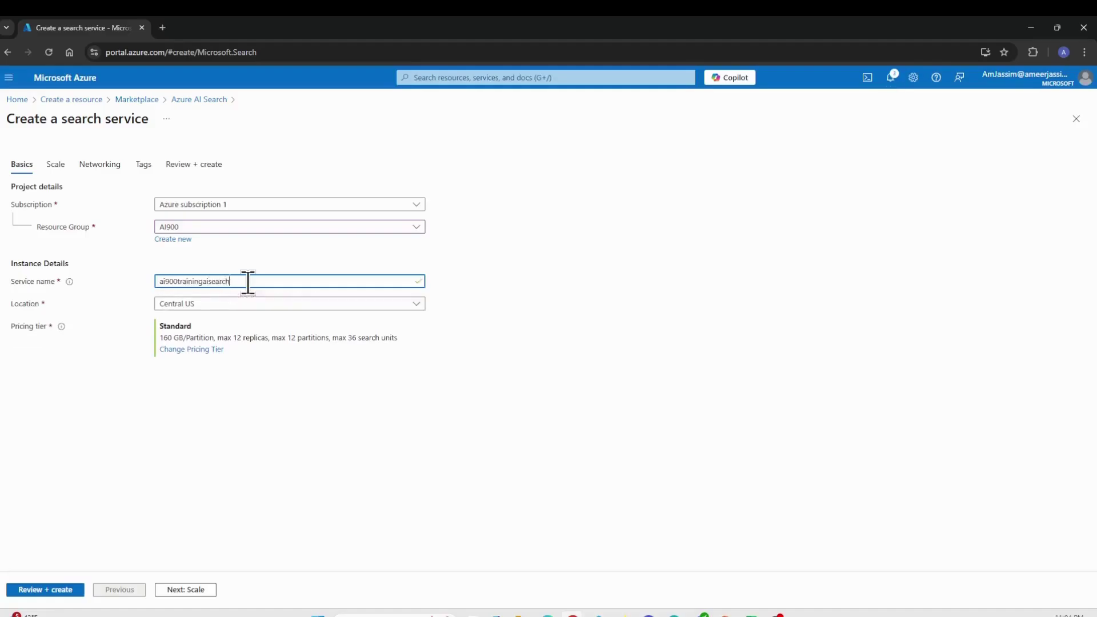
pyautogui.click(253, 305)
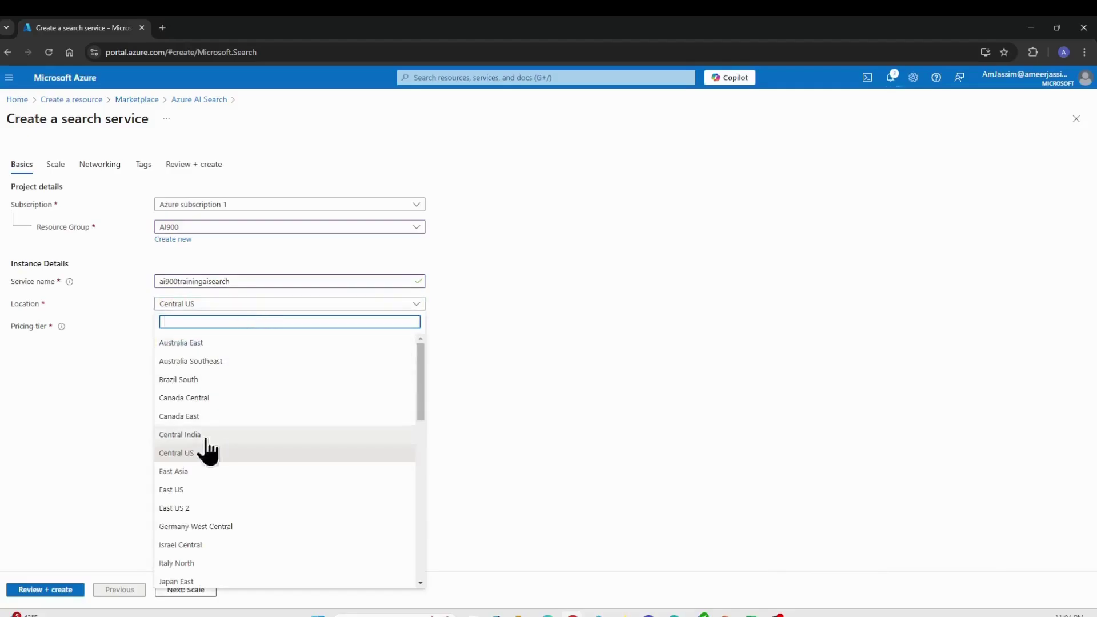
pyautogui.click(186, 490)
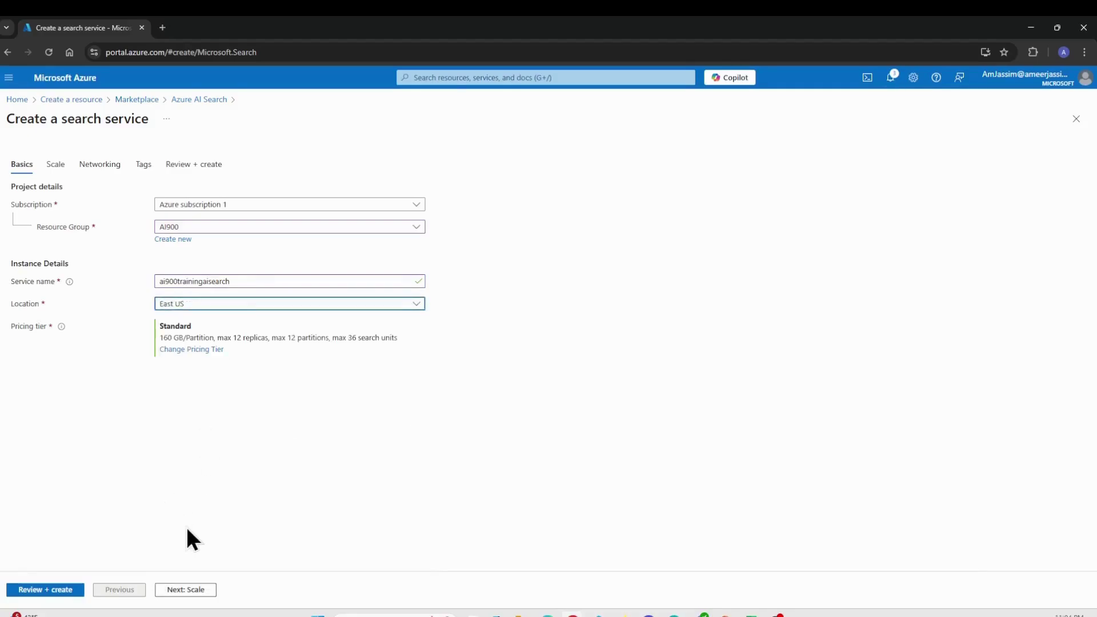
# - Review and deploy the search service, and open the deployed resource
pyautogui.click(61, 588)
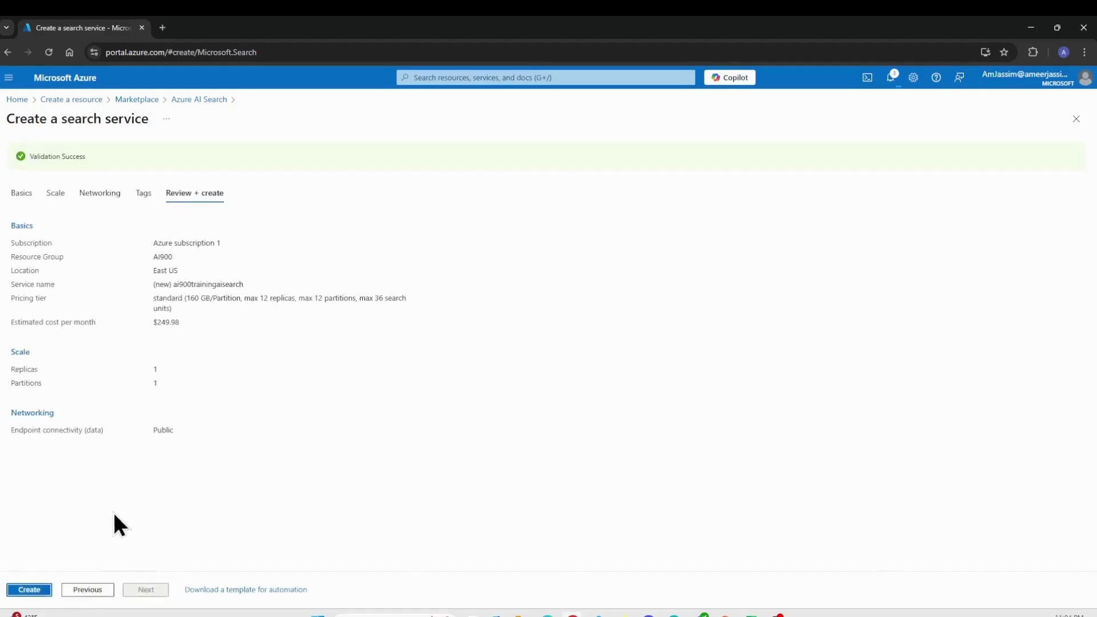
pyautogui.click(34, 589)
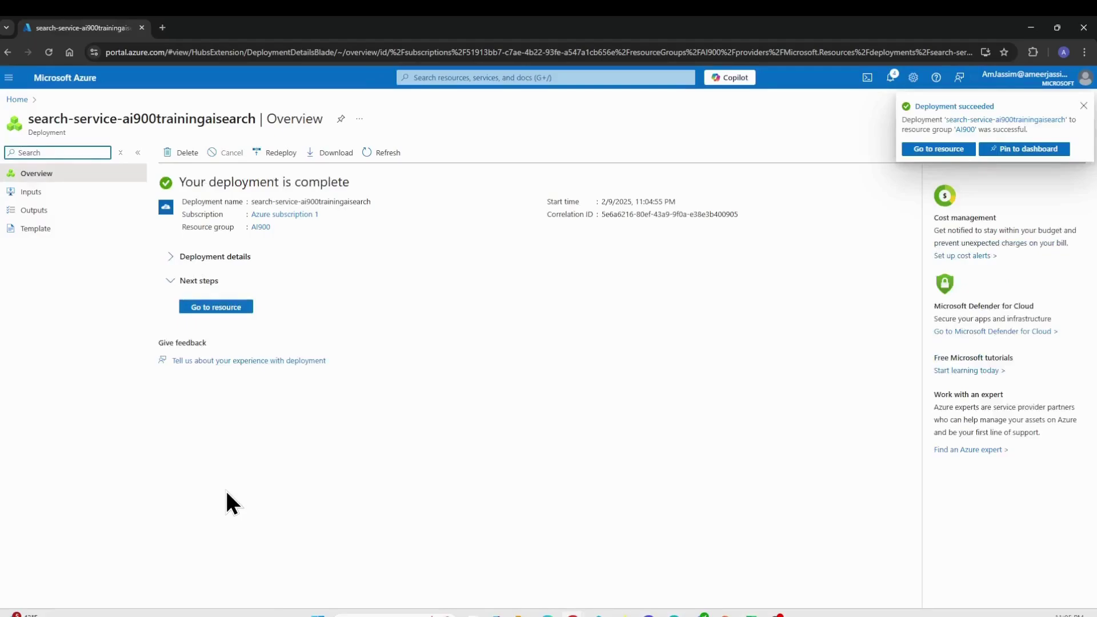
pyautogui.click(219, 308)
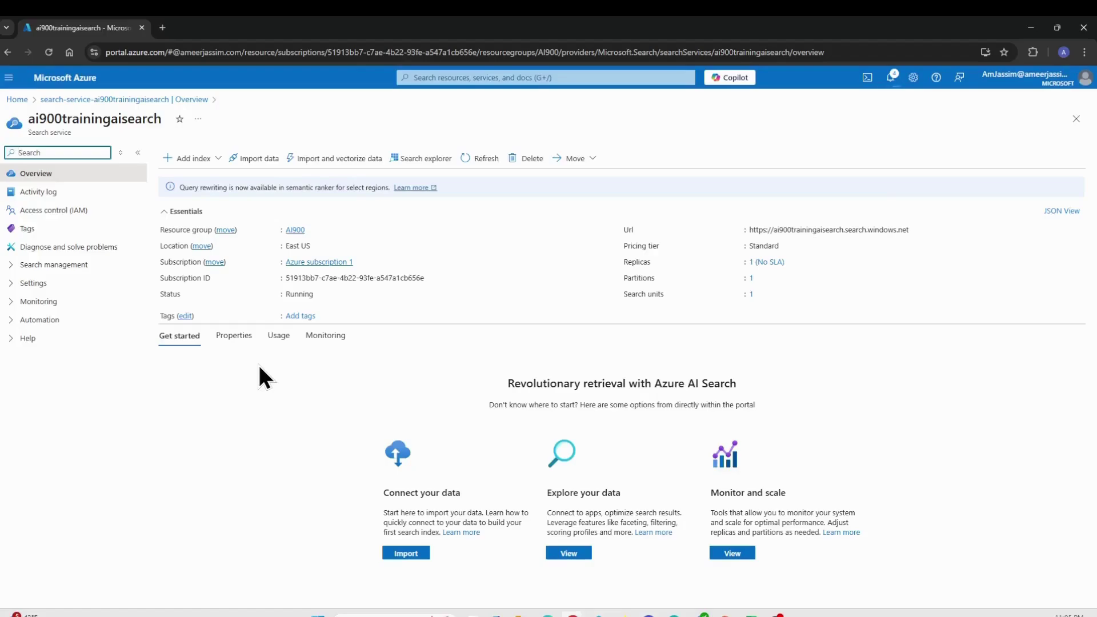
# - Return to the portal home and search the Create a resource marketplace for "azure ai services"
pyautogui.click(22, 99)
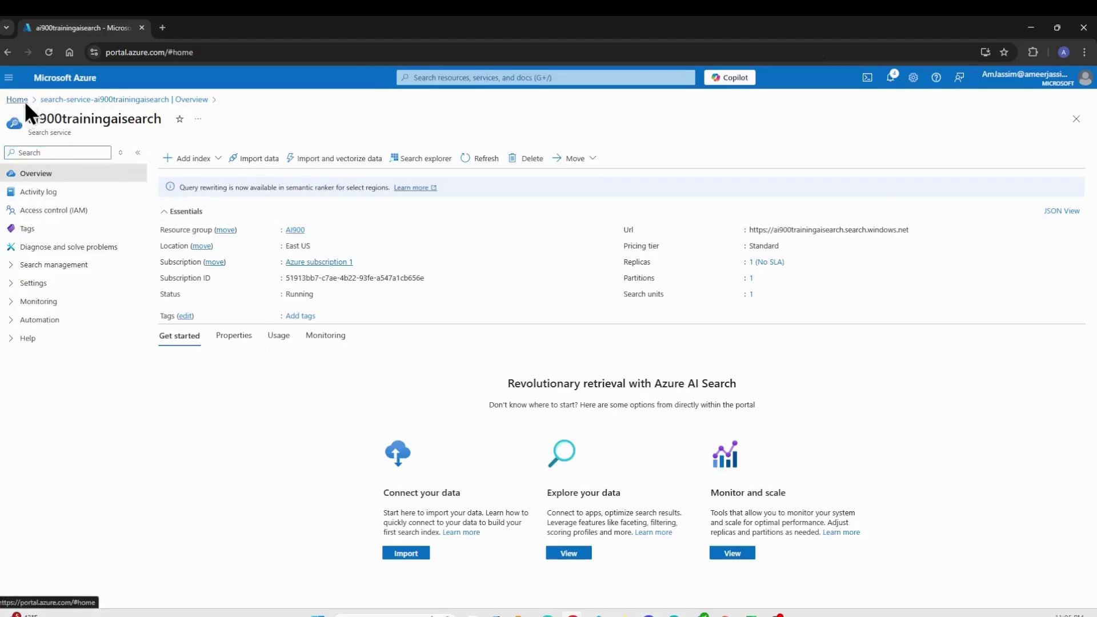
pyautogui.click(264, 149)
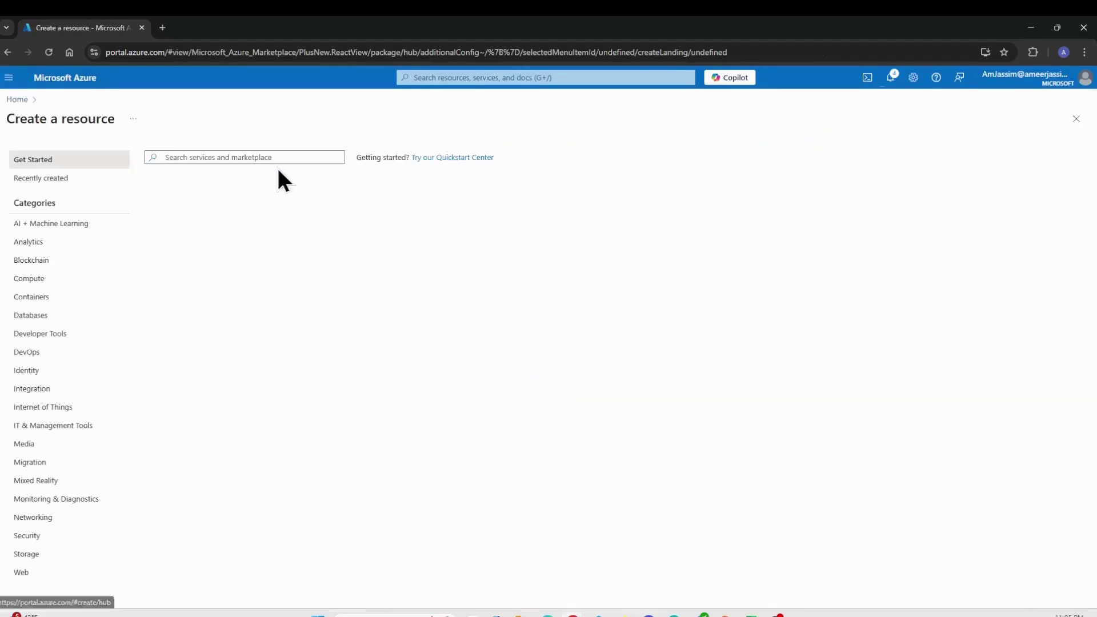
pyautogui.click(263, 157)
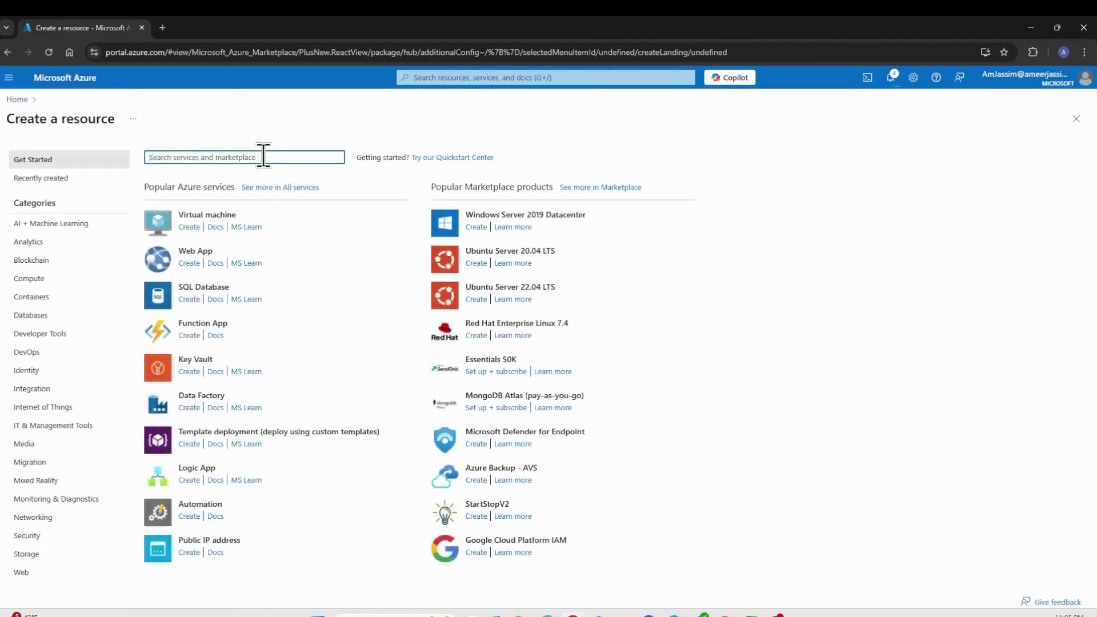
pyautogui.write('azure a')
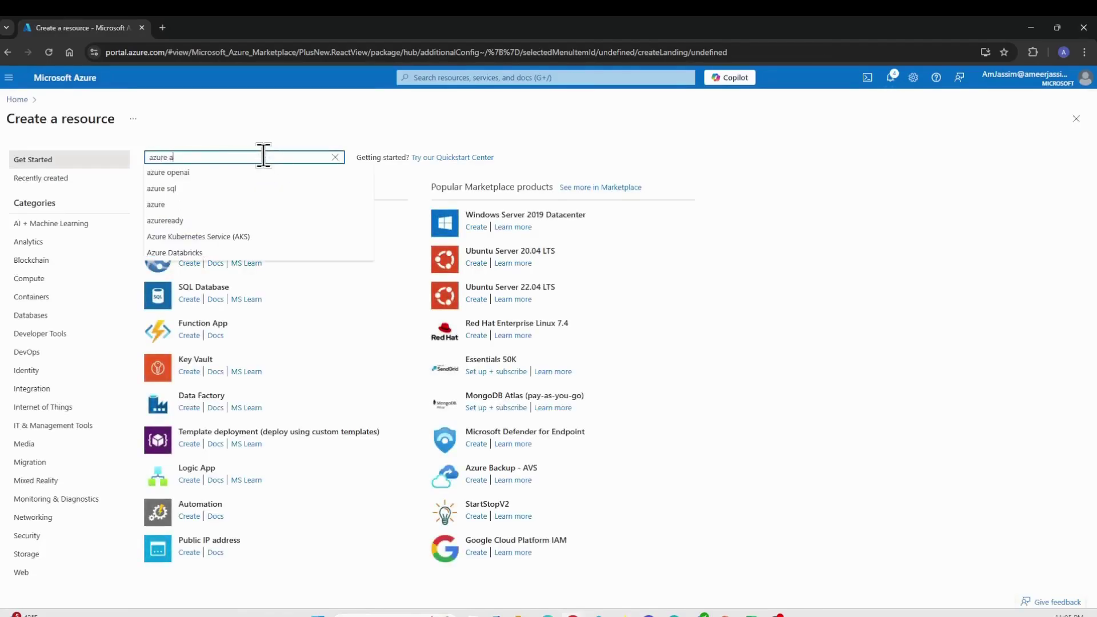
pyautogui.write('i services')
pyautogui.press('Return')
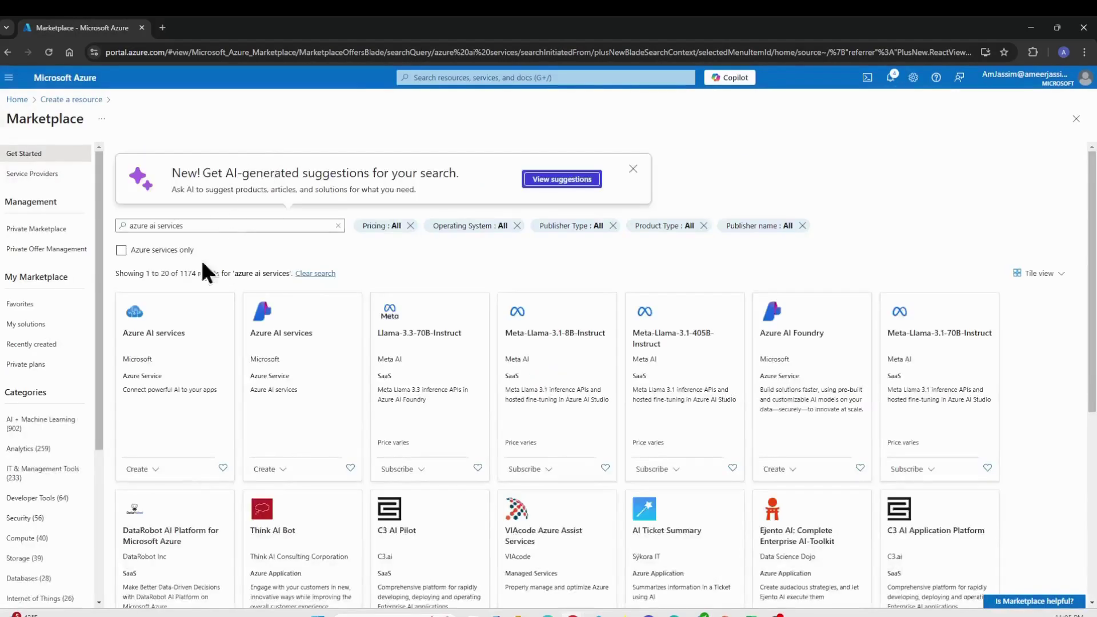
# - Limit the results to Azure services only and start creating the Azure AI services offering that connects powerful AI to apps
pyautogui.click(121, 251)
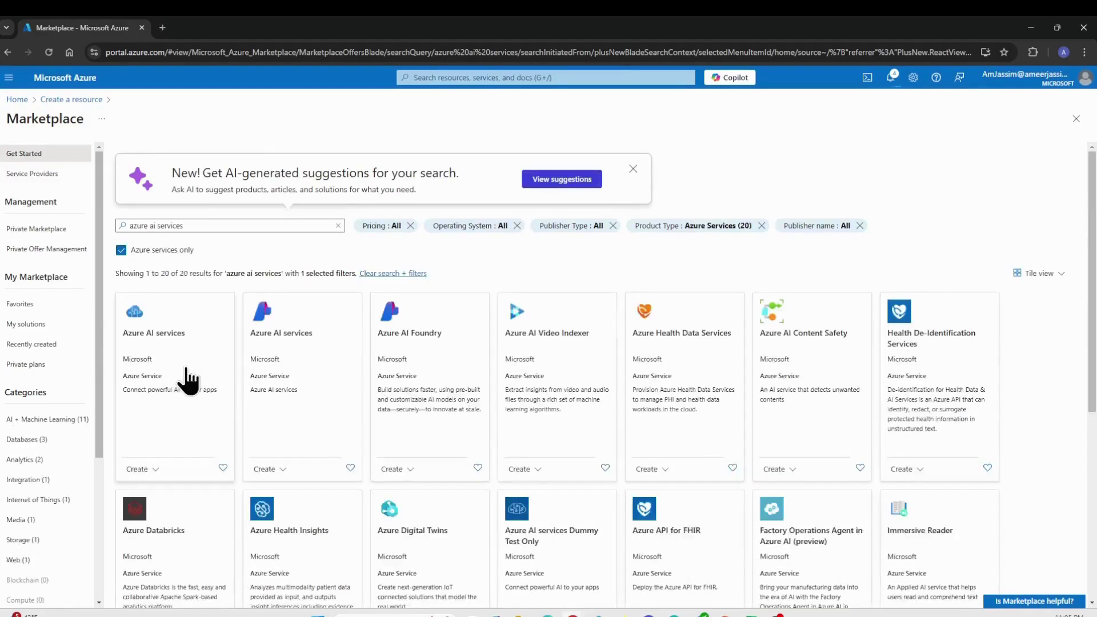
pyautogui.click(189, 380)
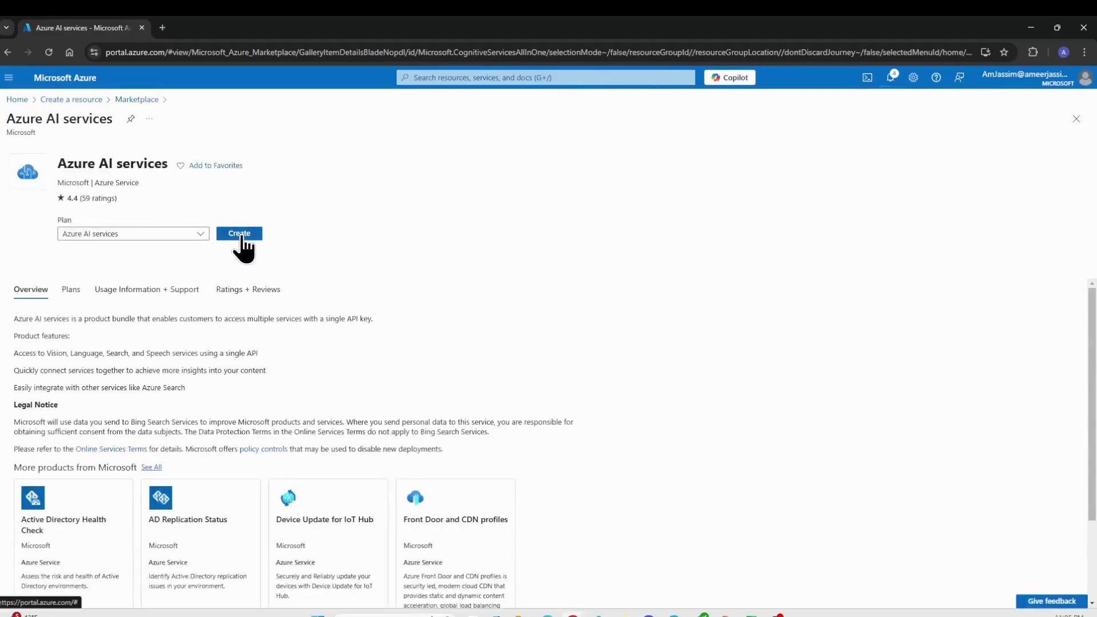
pyautogui.click(240, 235)
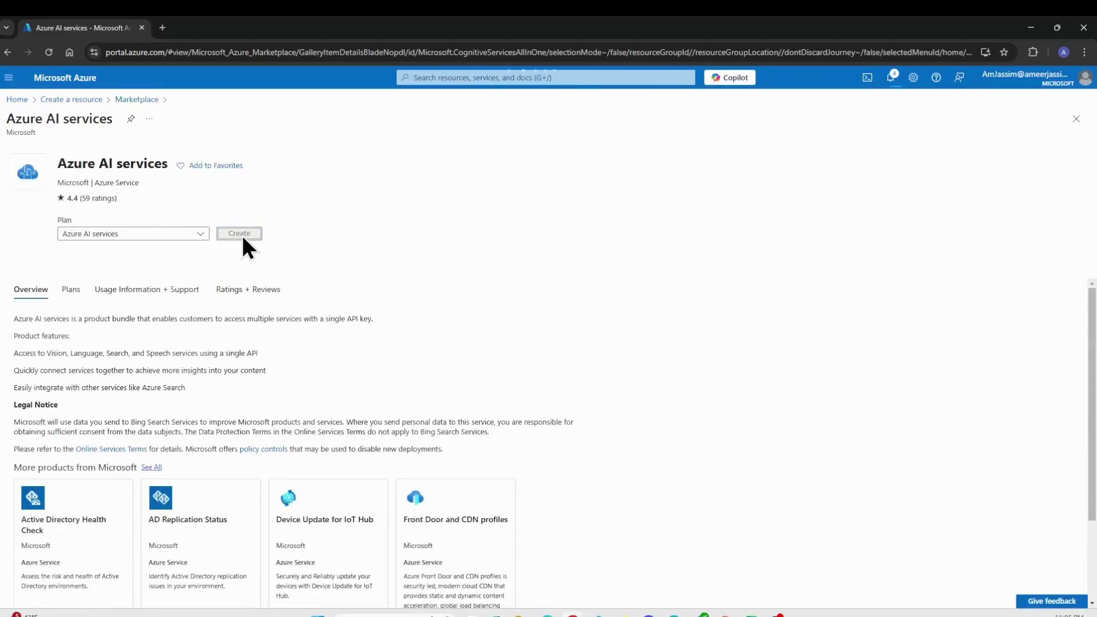
# - Assign the Azure AI services instance to resource group AI900 and name it ai900trainingaiservices
pyautogui.click(278, 287)
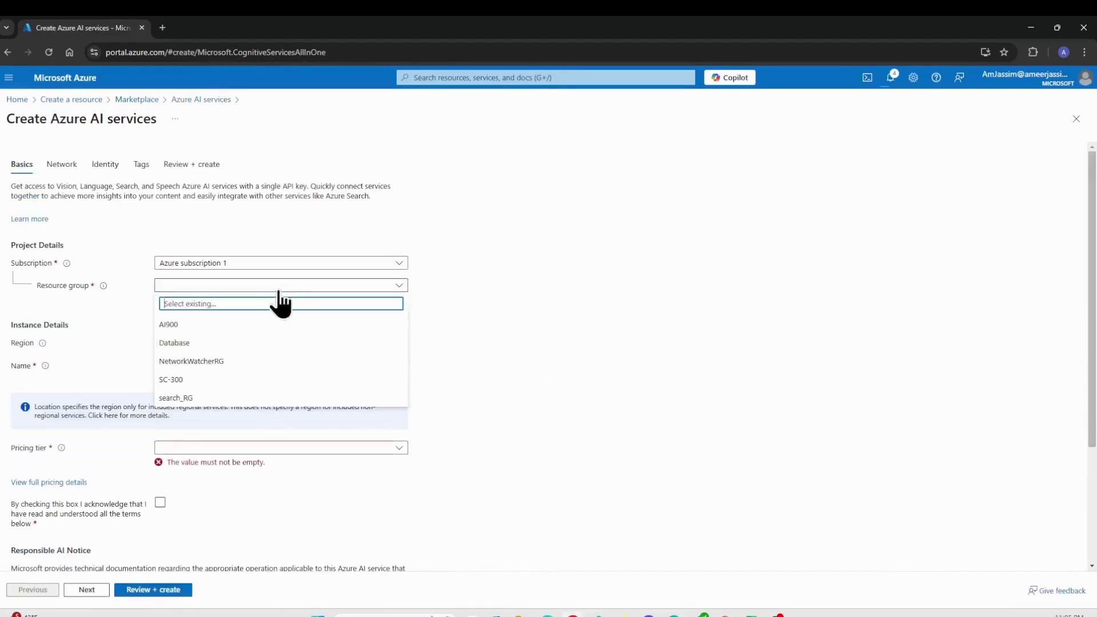
pyautogui.click(215, 325)
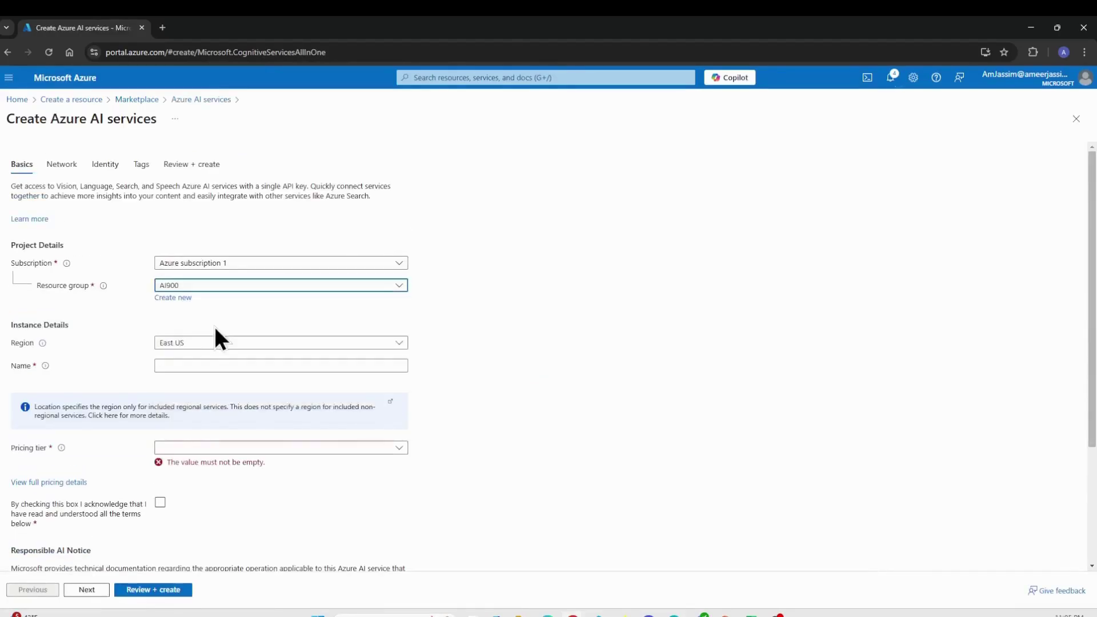
pyautogui.click(224, 364)
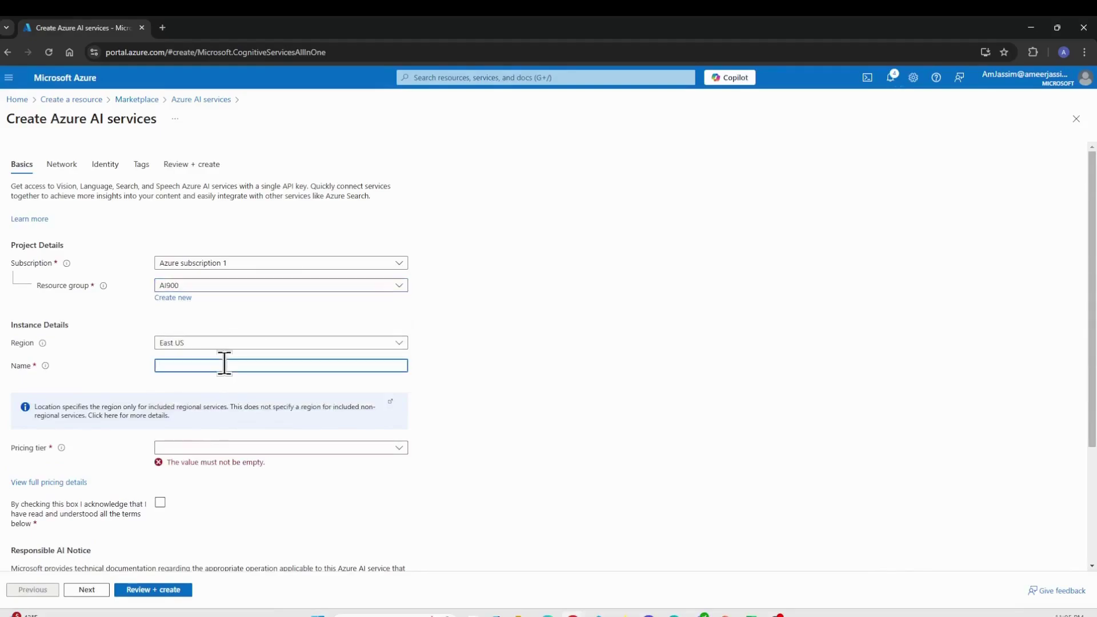
pyautogui.write('ai900trainingaiservices')
pyautogui.click(372, 439)
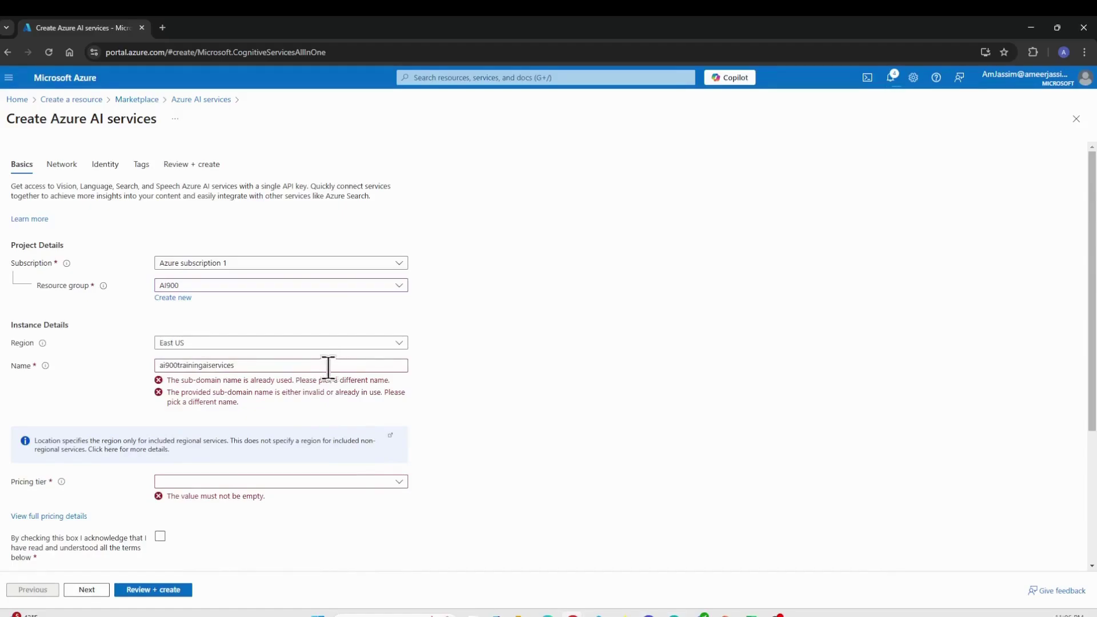
# - Change the Azure AI services instance name to ai900trainingaiservices1
pyautogui.click(303, 367)
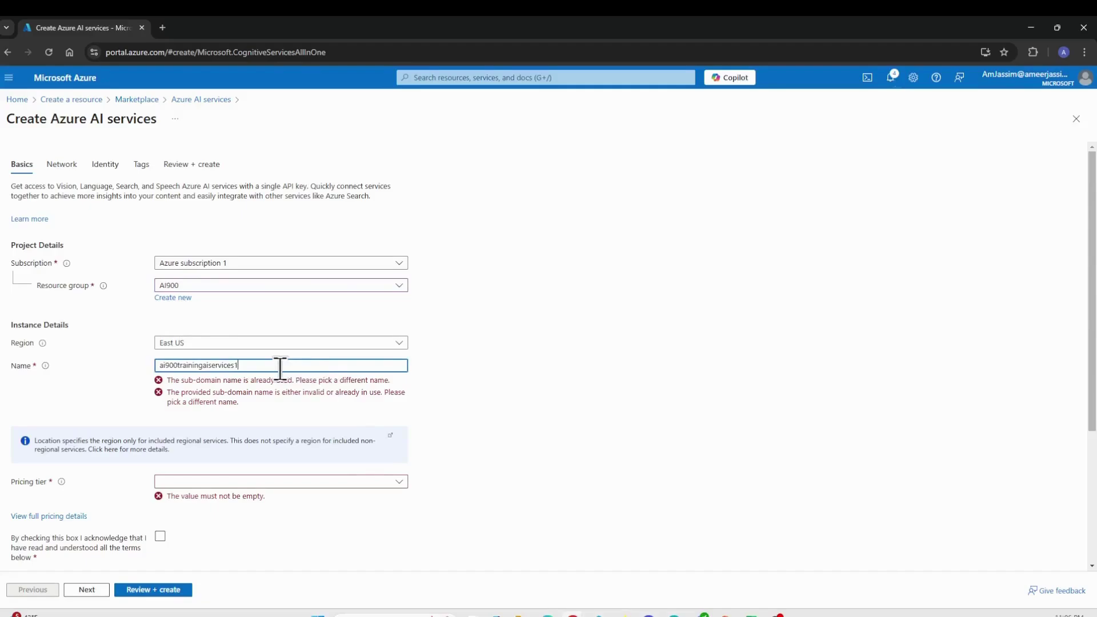
pyautogui.click(536, 434)
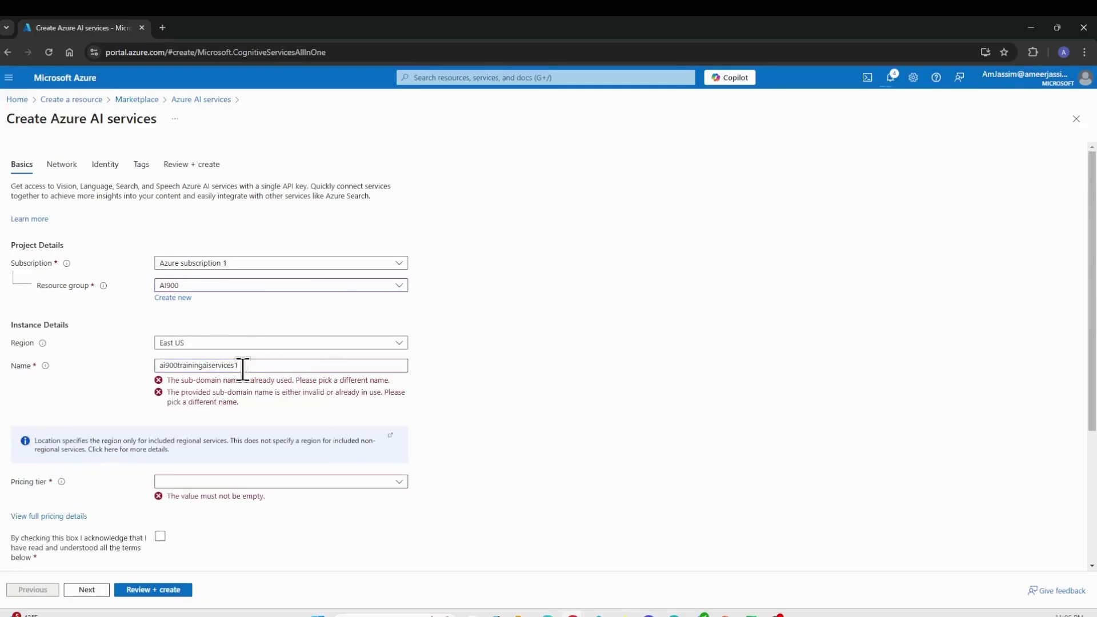
pyautogui.moveTo(241, 366); pyautogui.dragTo(162, 365)
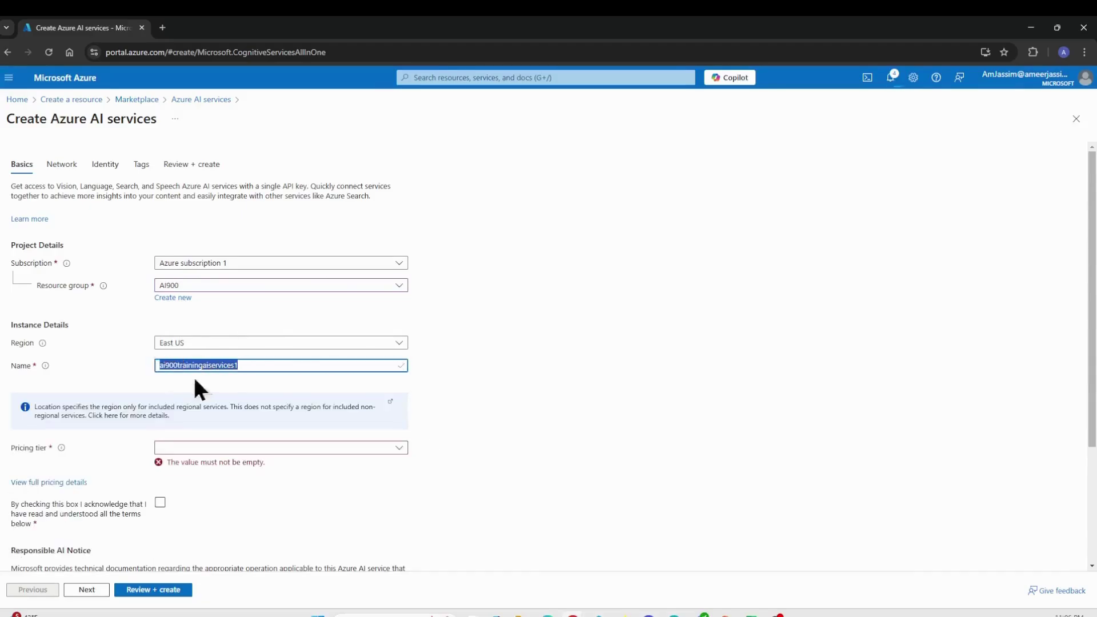
pyautogui.click(253, 366)
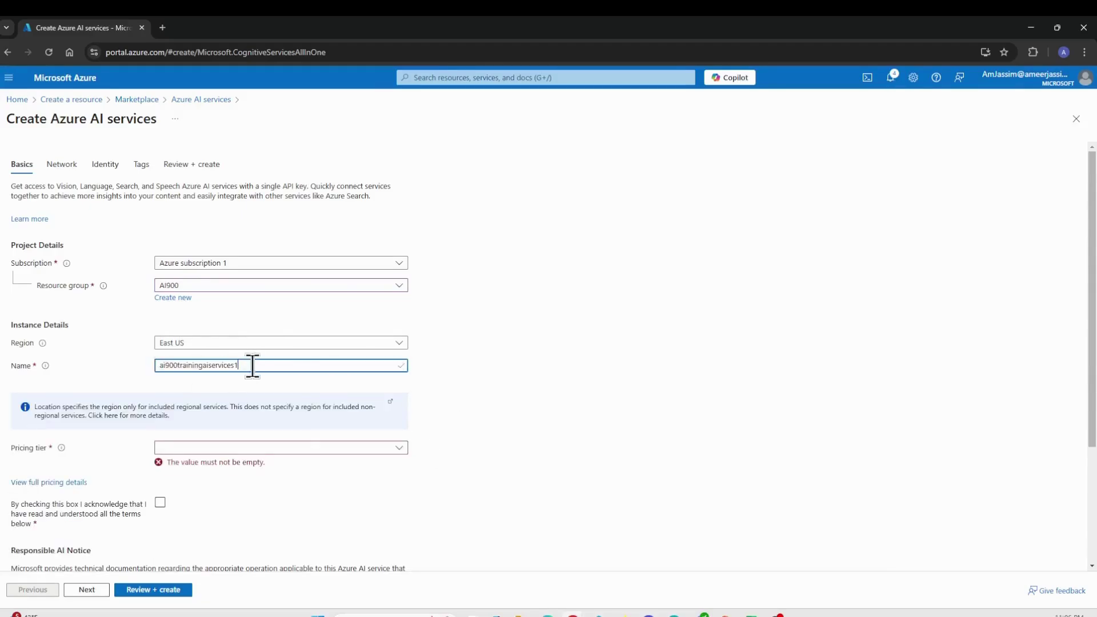
# - Deploy the Azure AI services instance on the Standard S0 pricing tier with the terms acknowledged
pyautogui.click(294, 447)
pyautogui.click(238, 465)
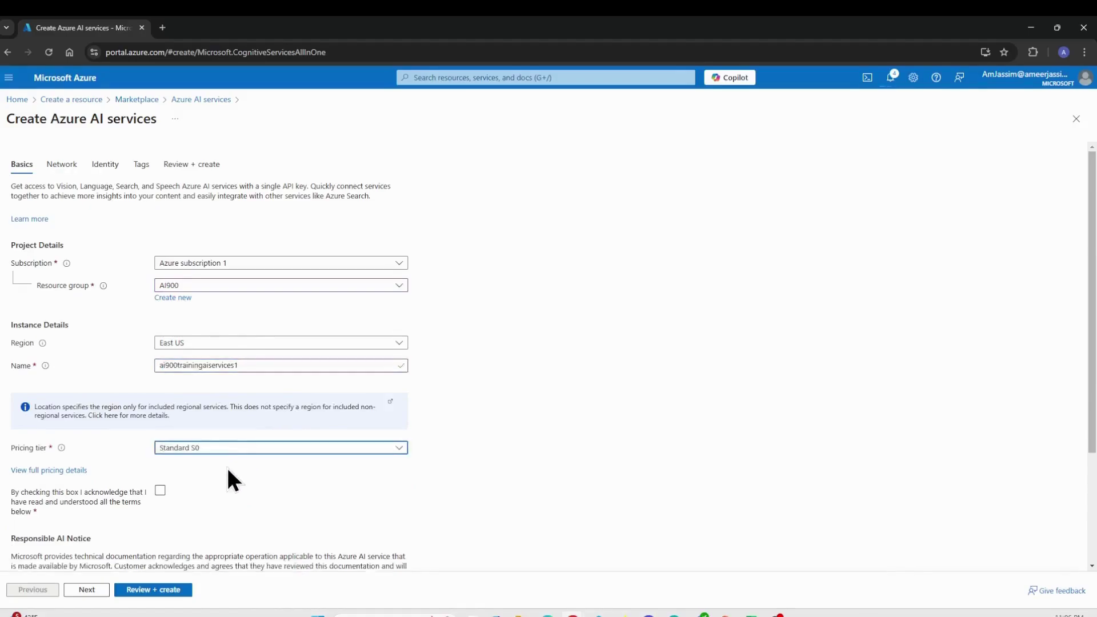
pyautogui.click(160, 490)
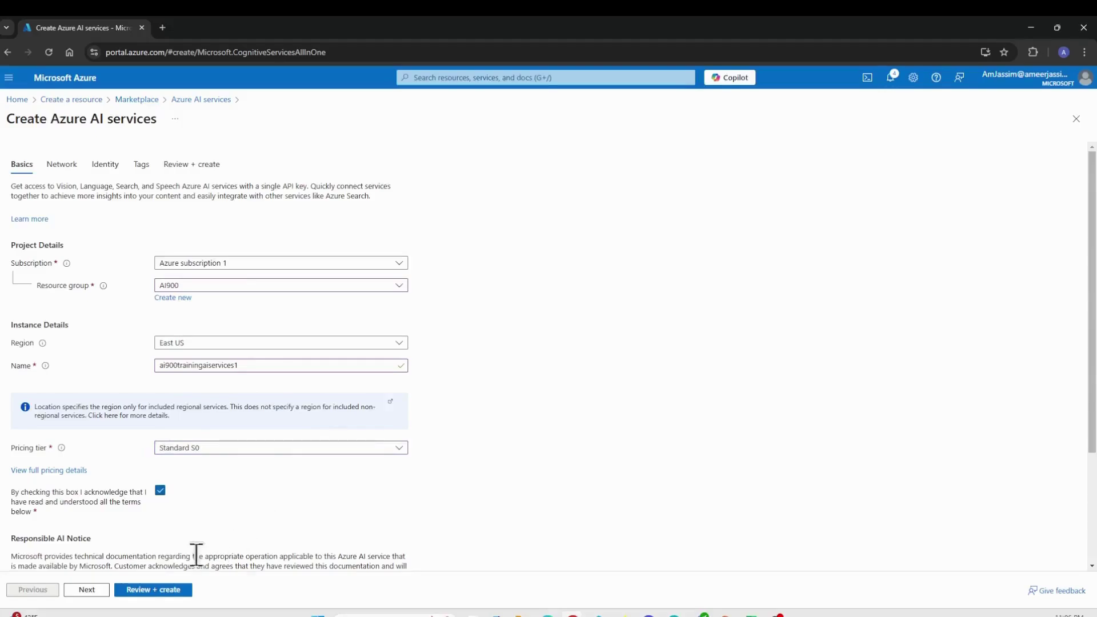
pyautogui.click(157, 592)
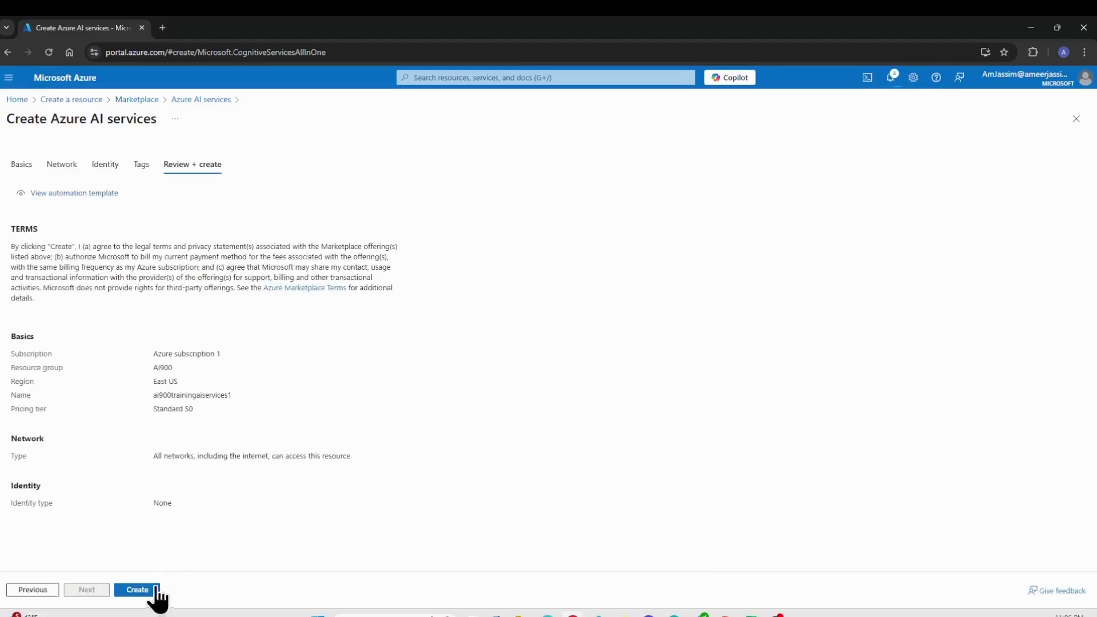
pyautogui.click(149, 590)
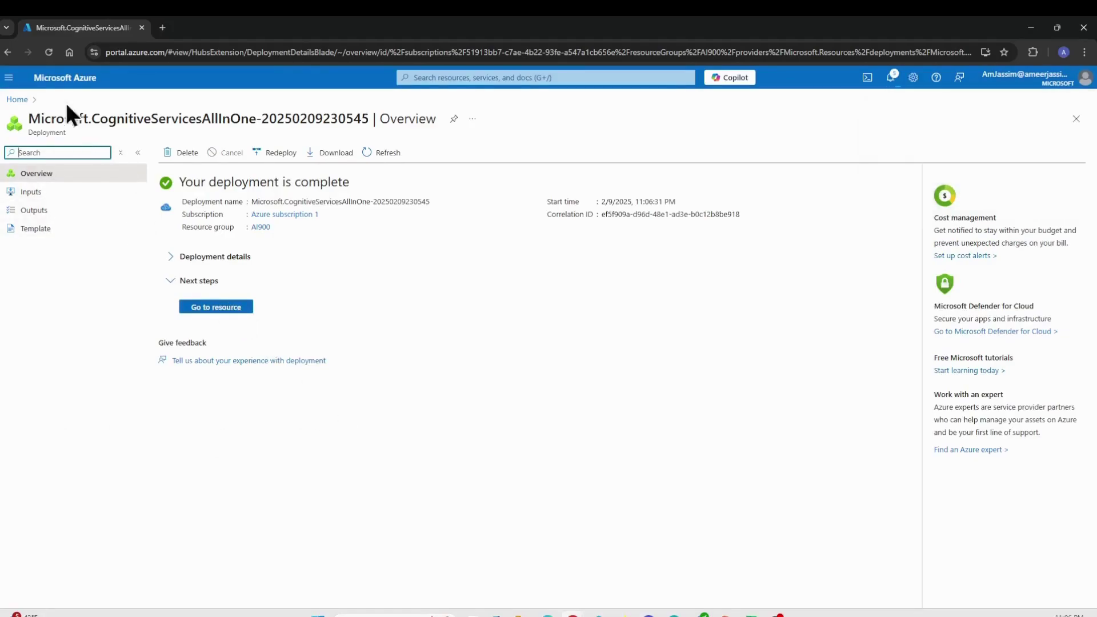
# - Start creating another Azure resource and search the marketplace for storage account
pyautogui.click(67, 85)
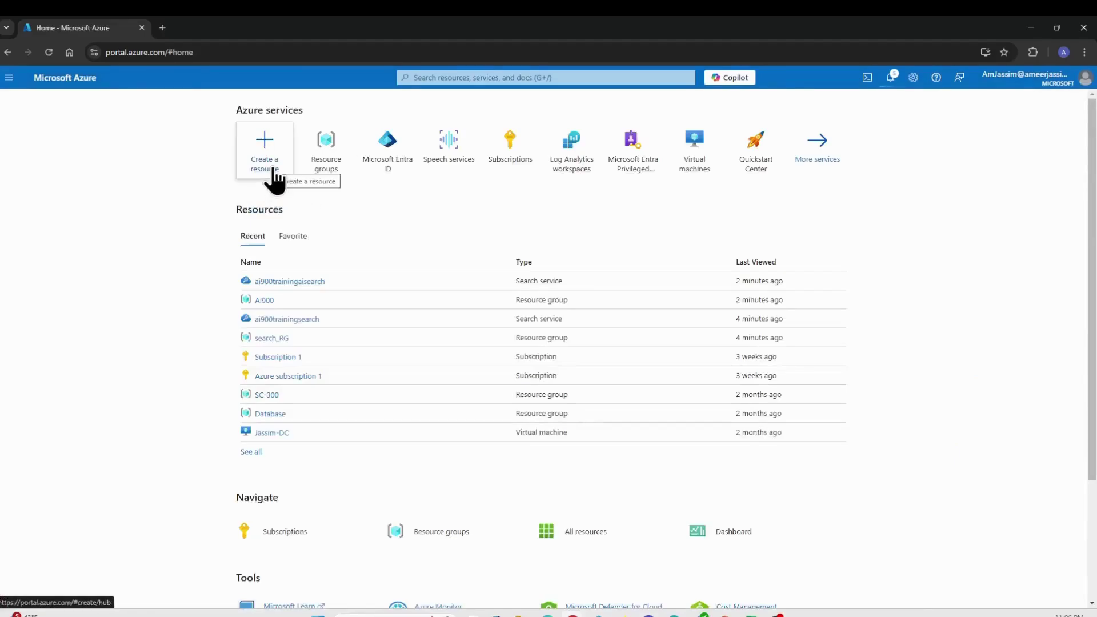
pyautogui.click(275, 180)
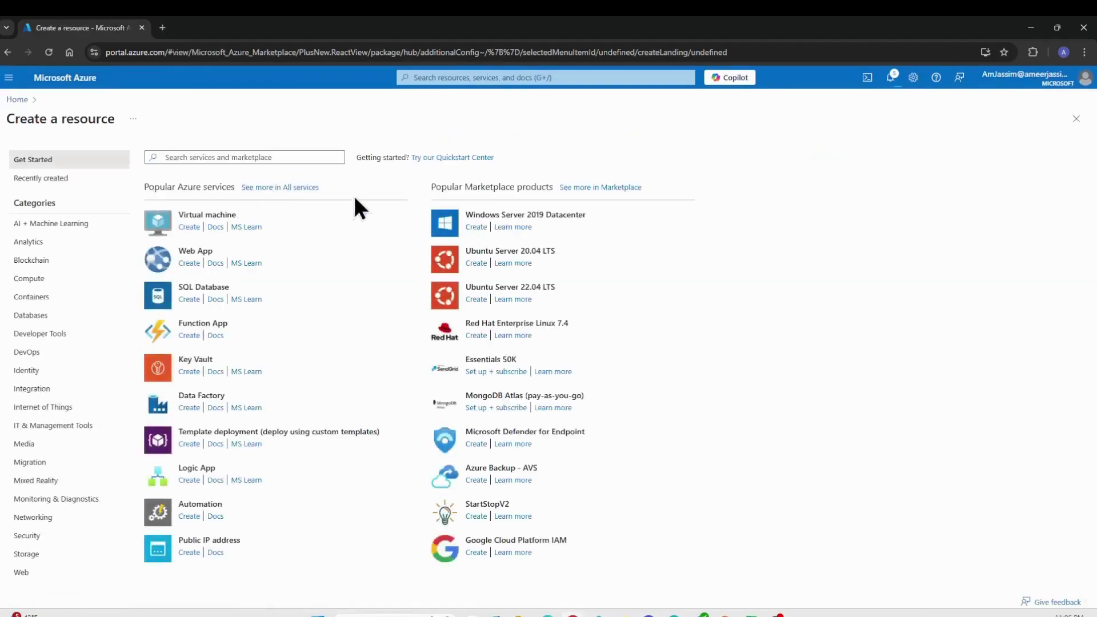
pyautogui.click(301, 157)
pyautogui.write('s')
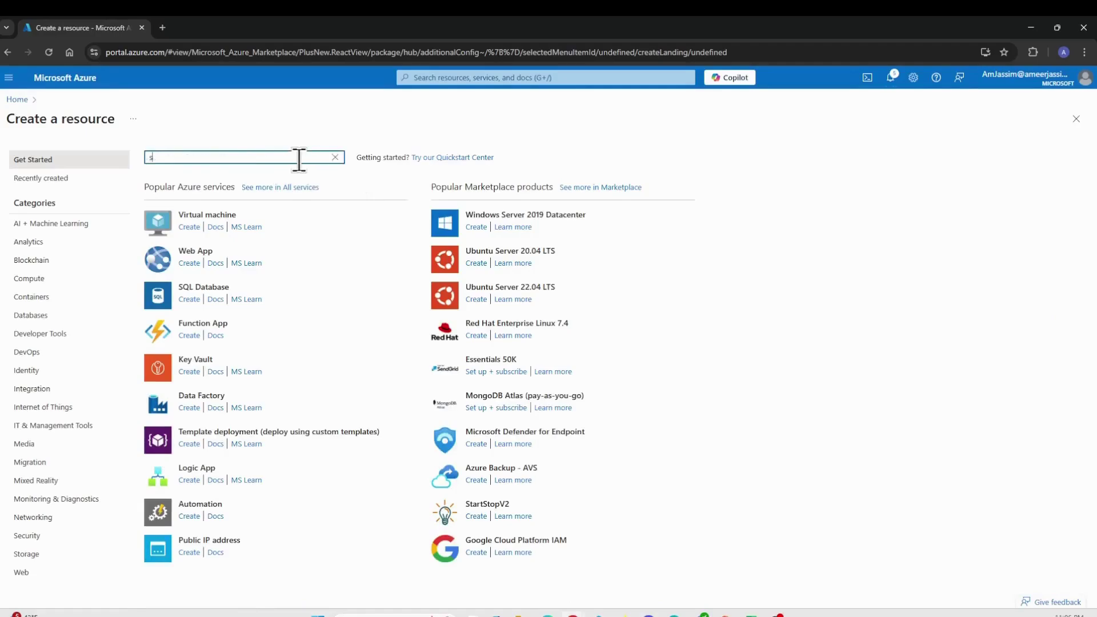
pyautogui.write('torage a')
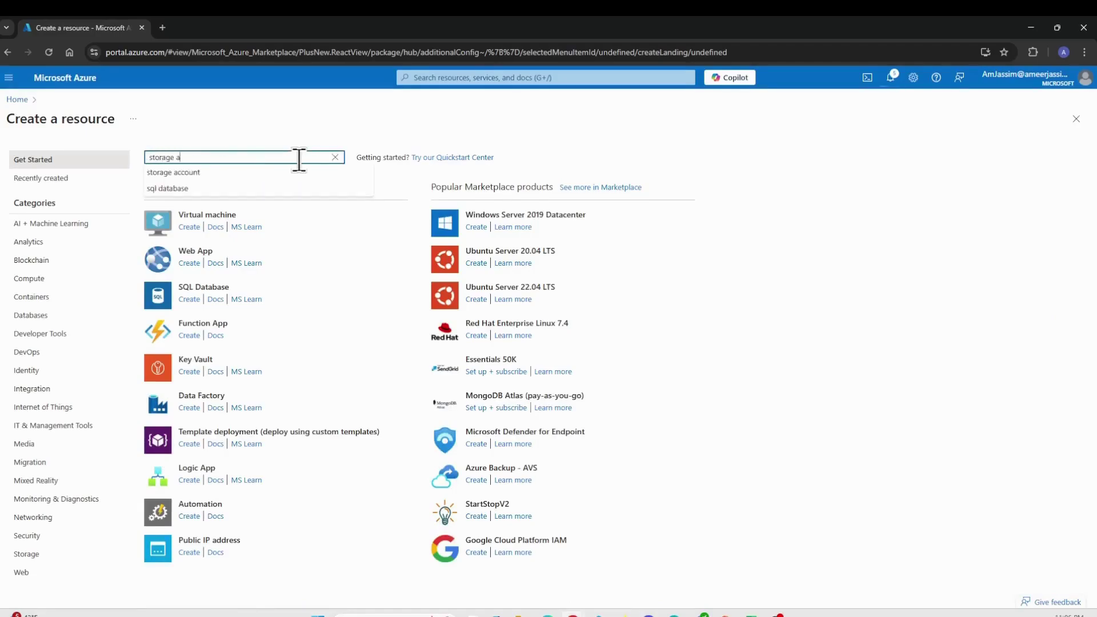
pyautogui.write('ccount')
pyautogui.press('Return')
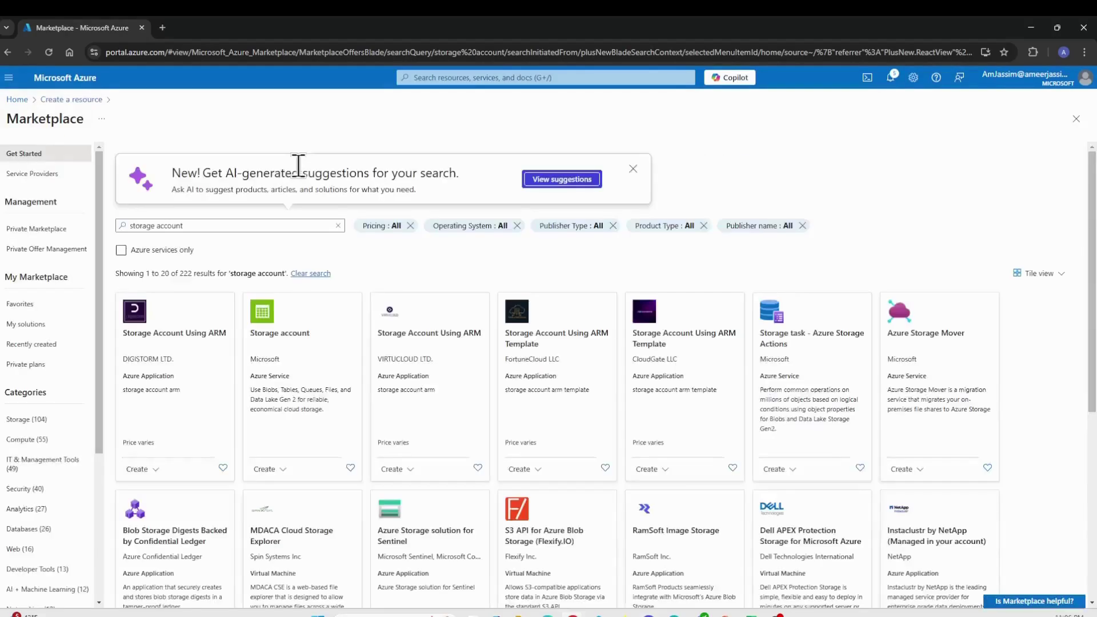
# - Limit the results to Azure services only and start creating Microsoft's Storage account offering
pyautogui.click(156, 249)
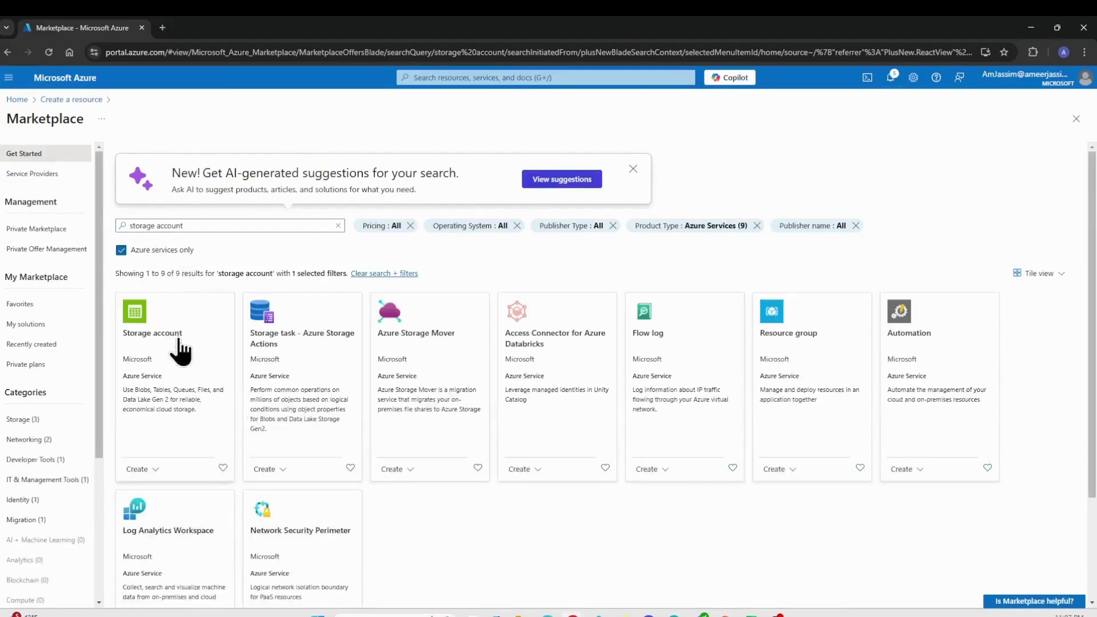
pyautogui.click(180, 348)
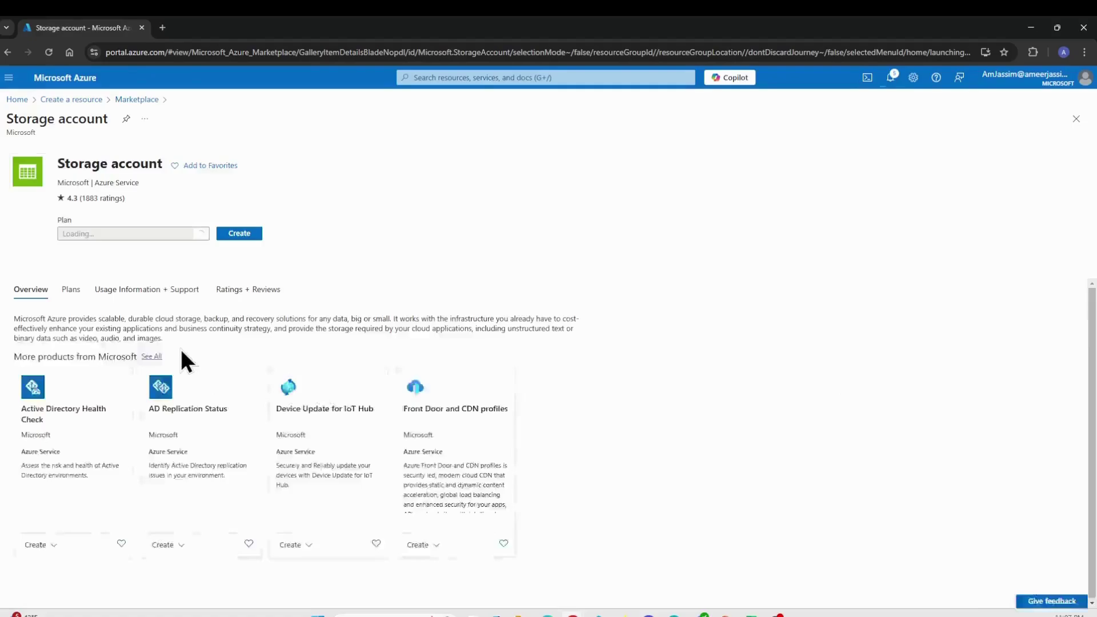
pyautogui.click(234, 233)
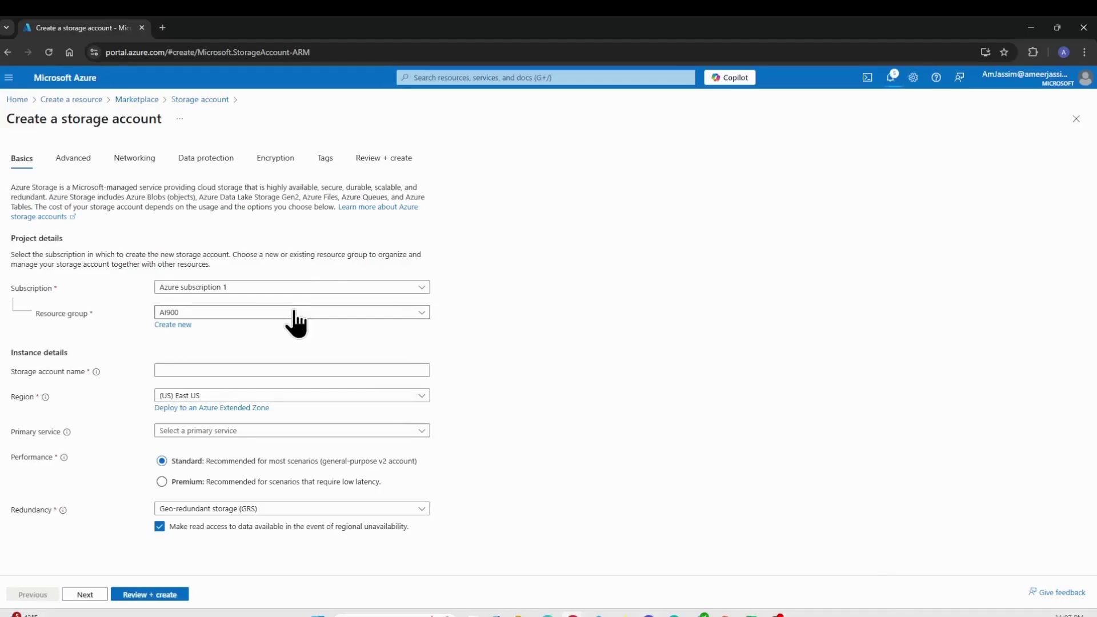
# - Name the storage account ai900trainingstorage01
pyautogui.click(286, 372)
pyautogui.write('ai')
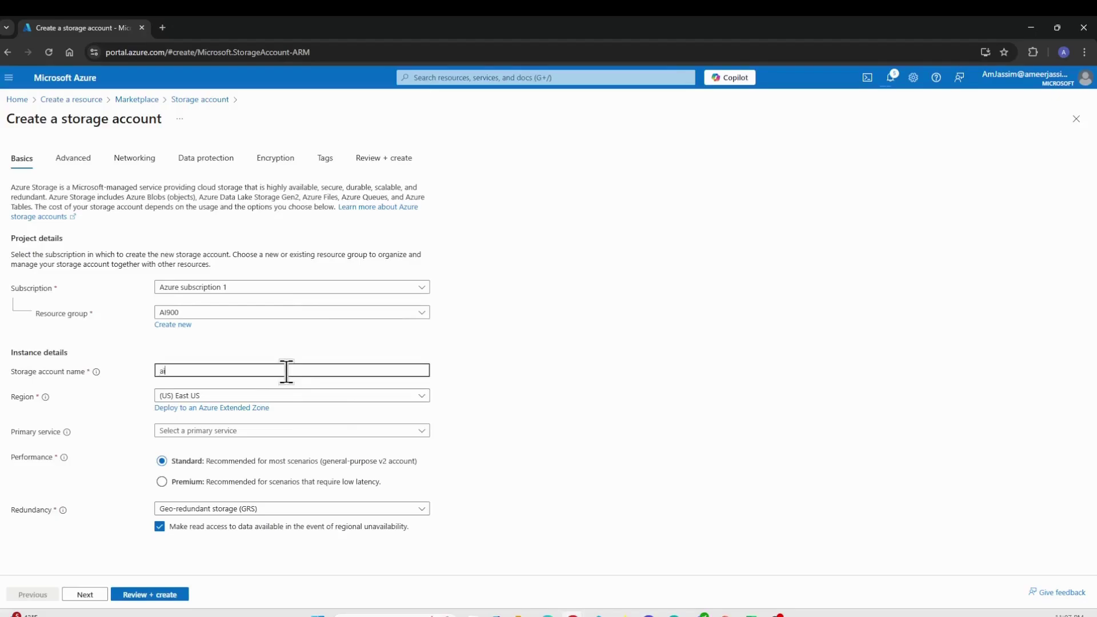
pyautogui.write('900traini')
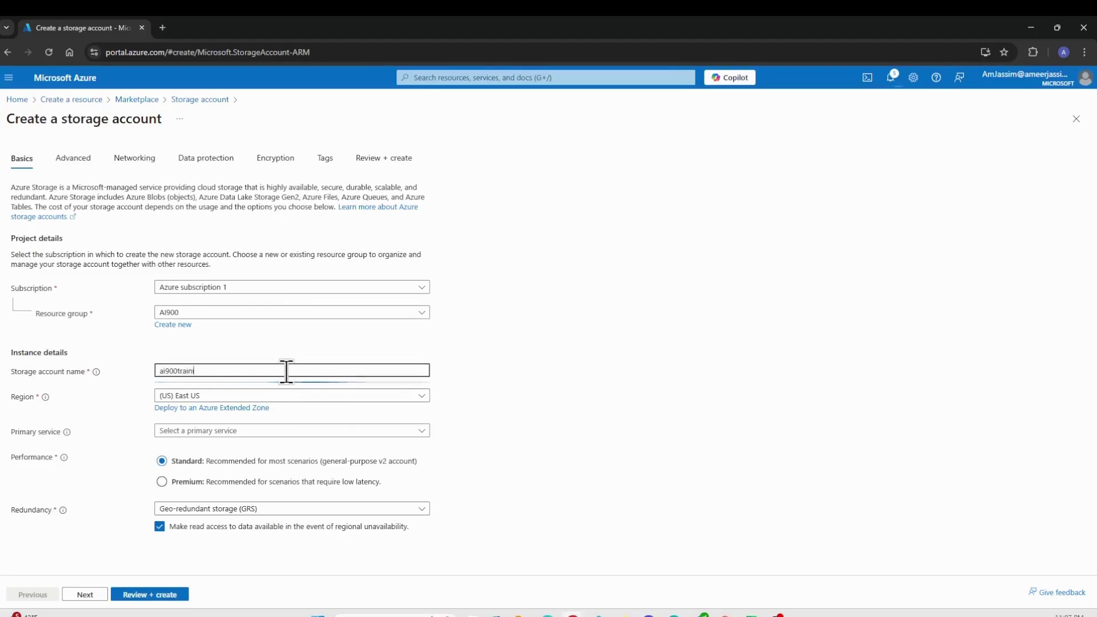
pyautogui.write('ngstorageaccount')
pyautogui.press('BackSpace')
pyautogui.press('BackSpace')
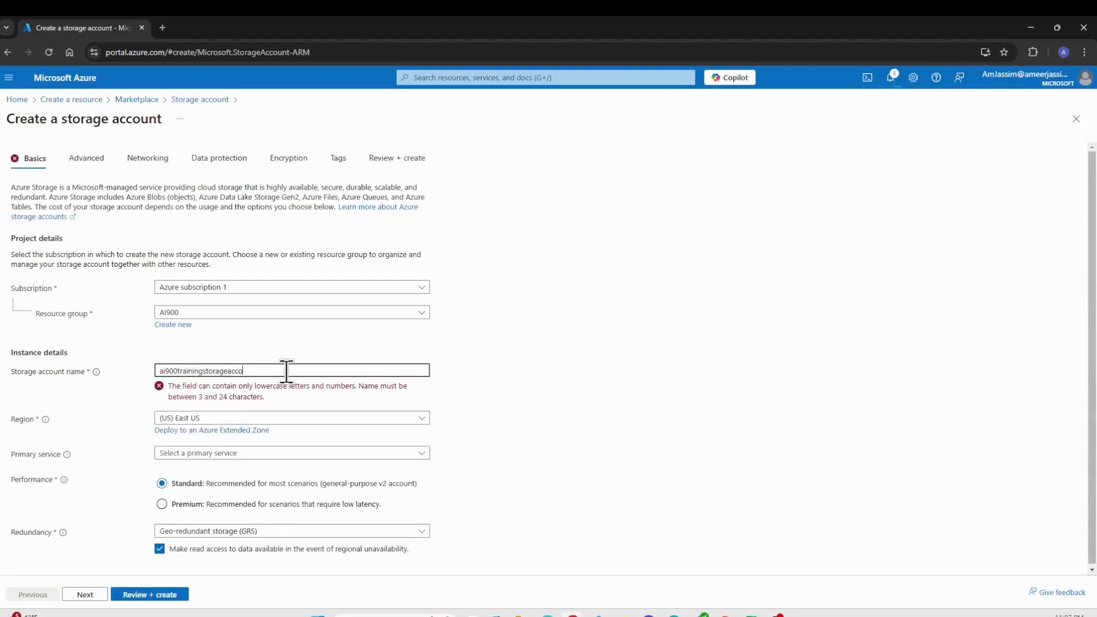
pyautogui.press('BackSpace')
pyautogui.press('BackSpace')
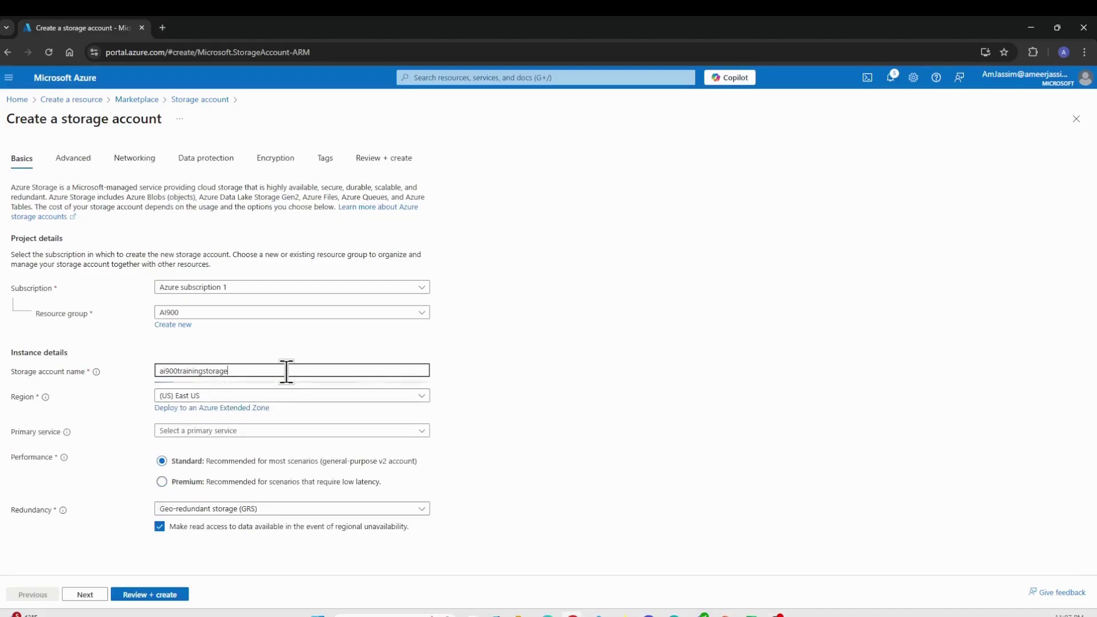
pyautogui.write('01')
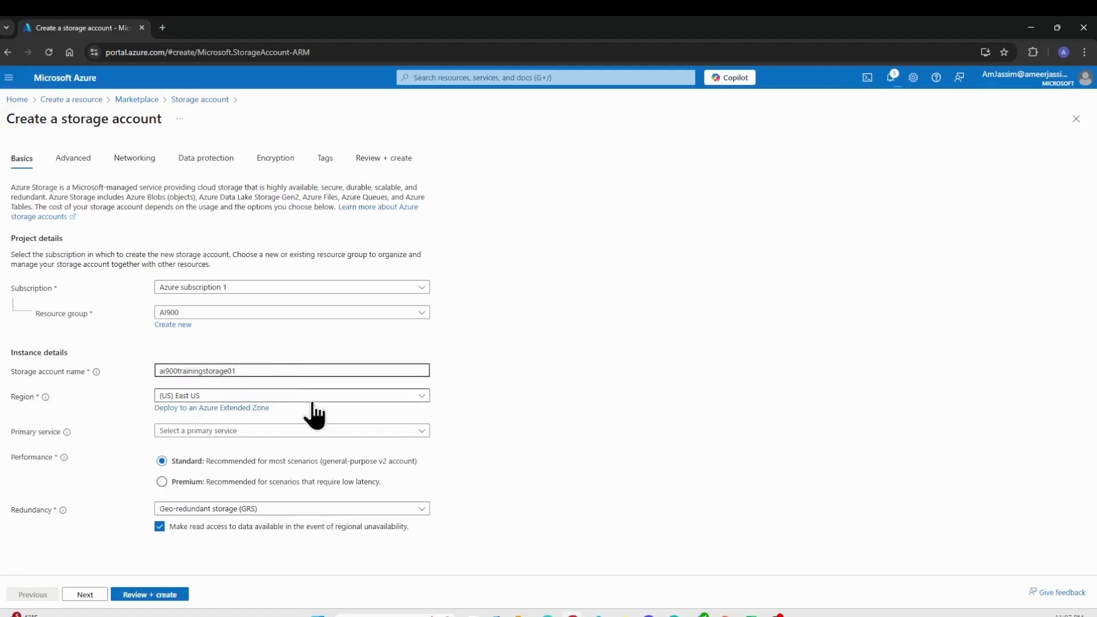
pyautogui.click(437, 420)
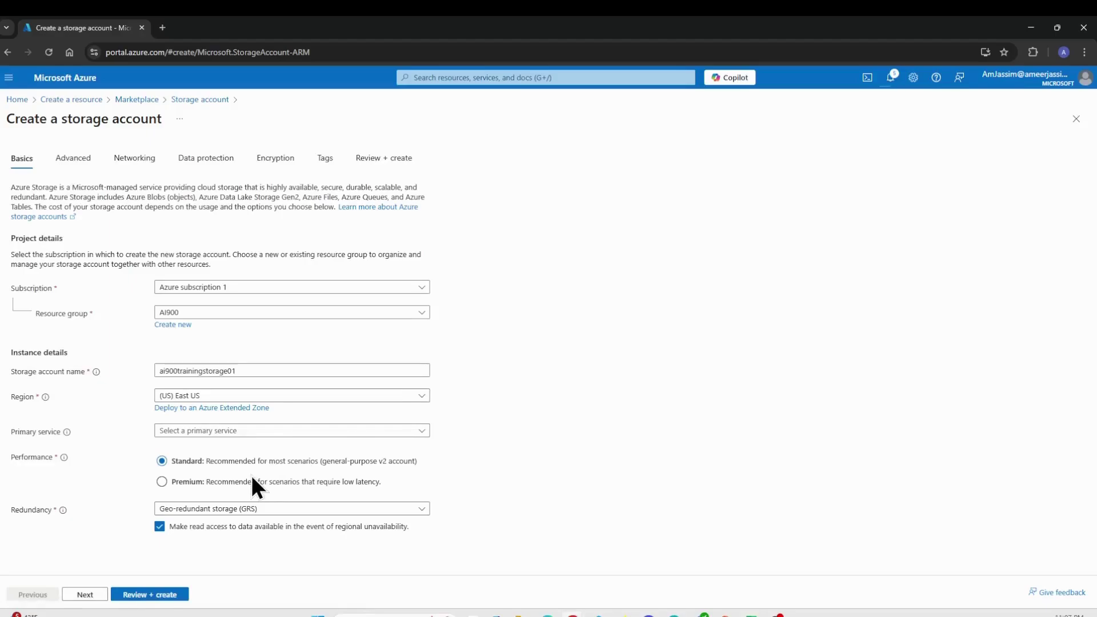
# - Deploy the storage account with locally-redundant storage (LRS) and open the deployed resource
pyautogui.click(256, 509)
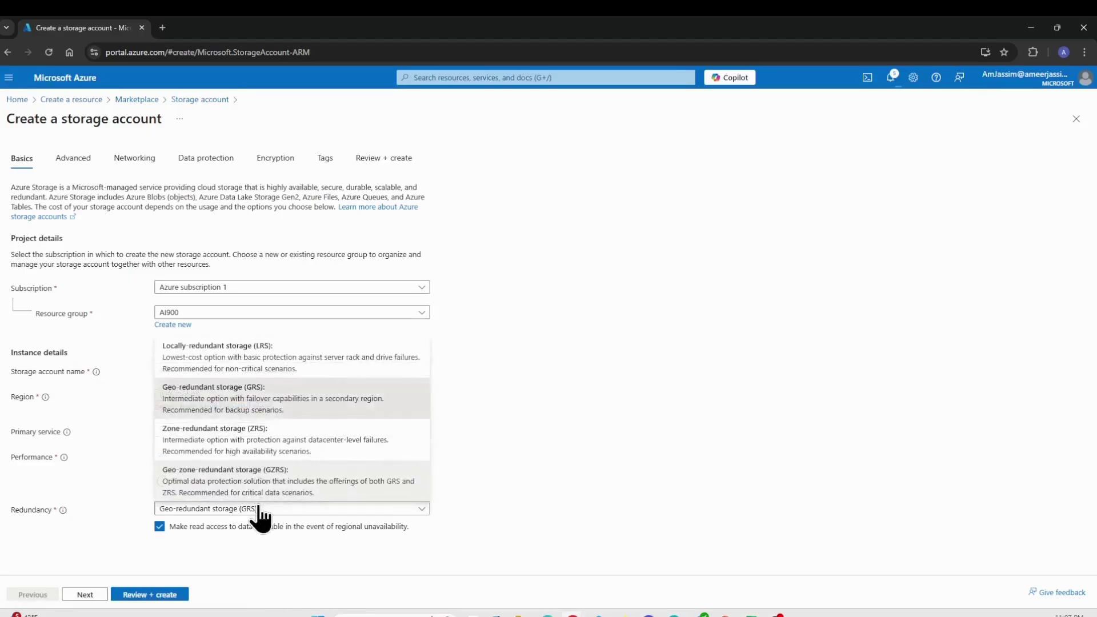
pyautogui.click(263, 370)
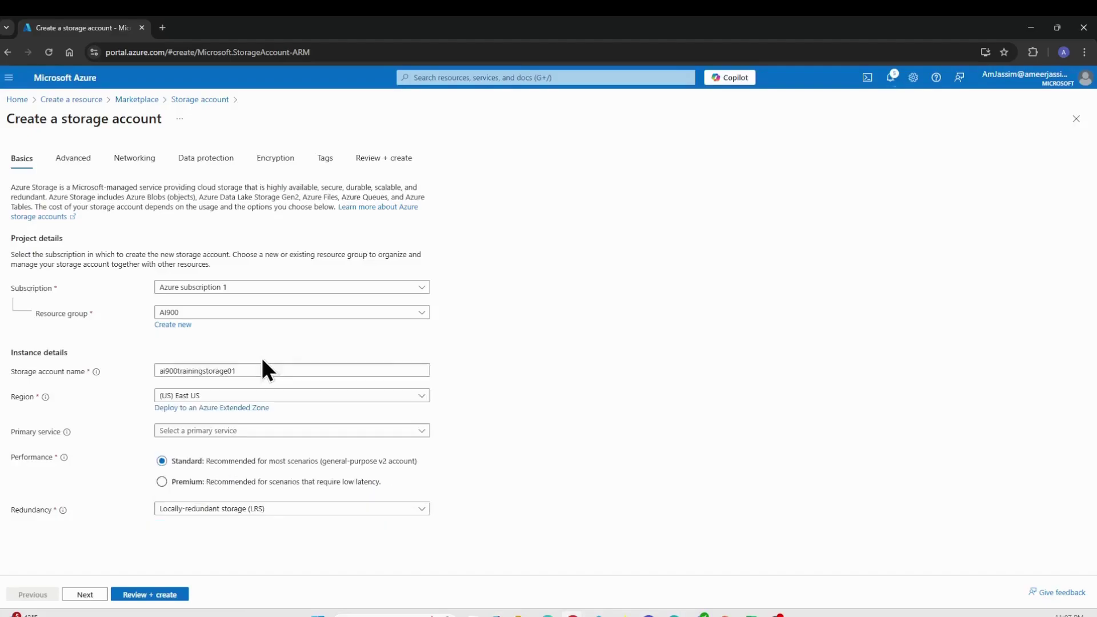
pyautogui.click(150, 594)
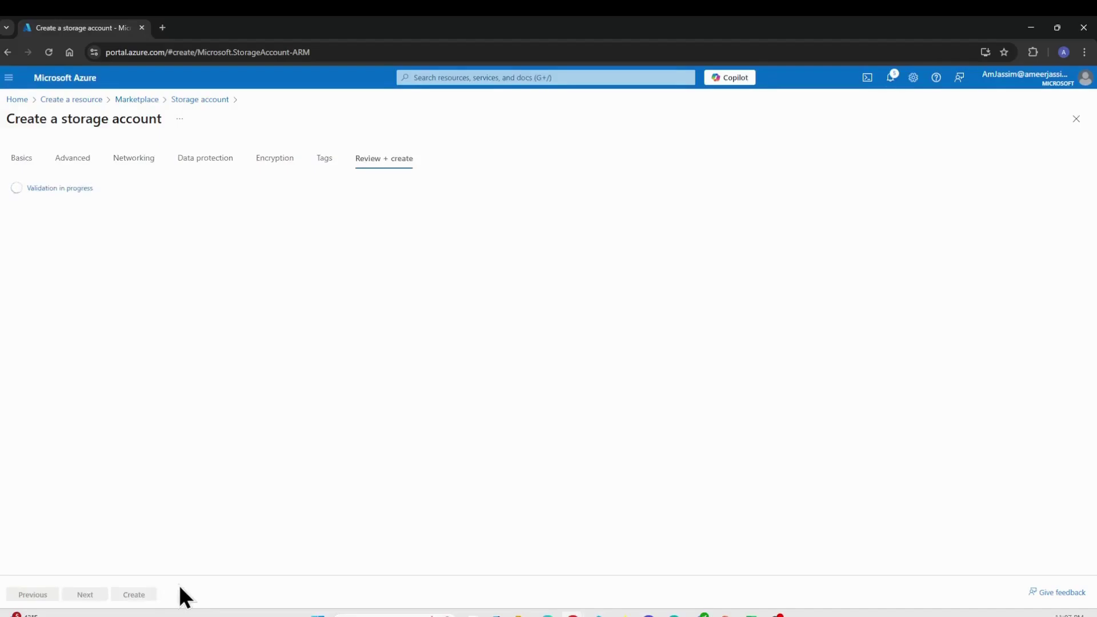
pyautogui.click(143, 596)
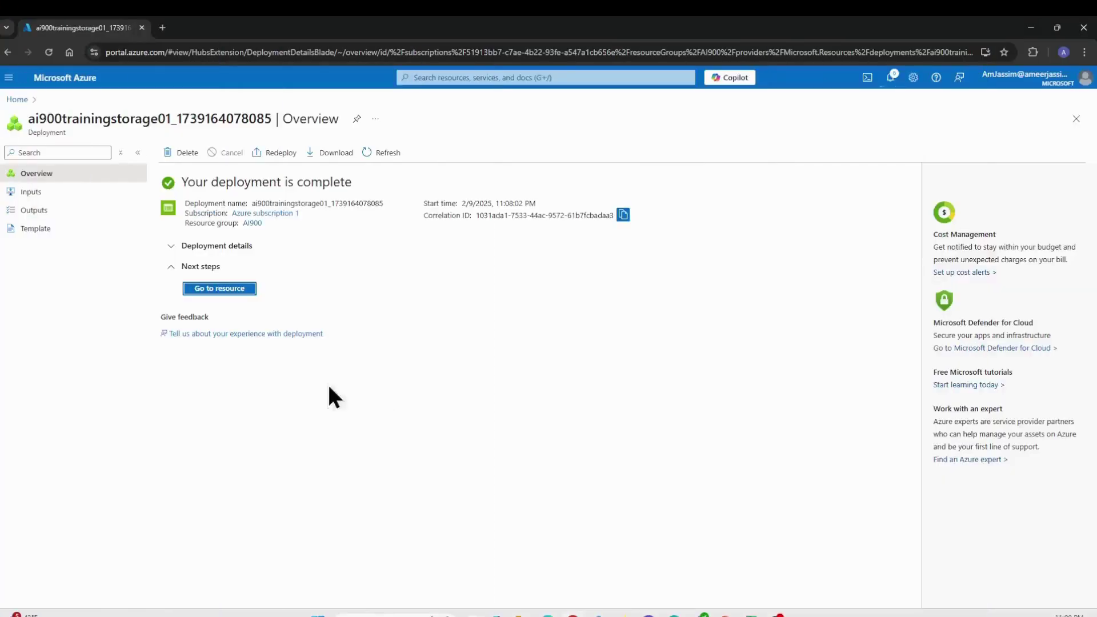
pyautogui.click(224, 289)
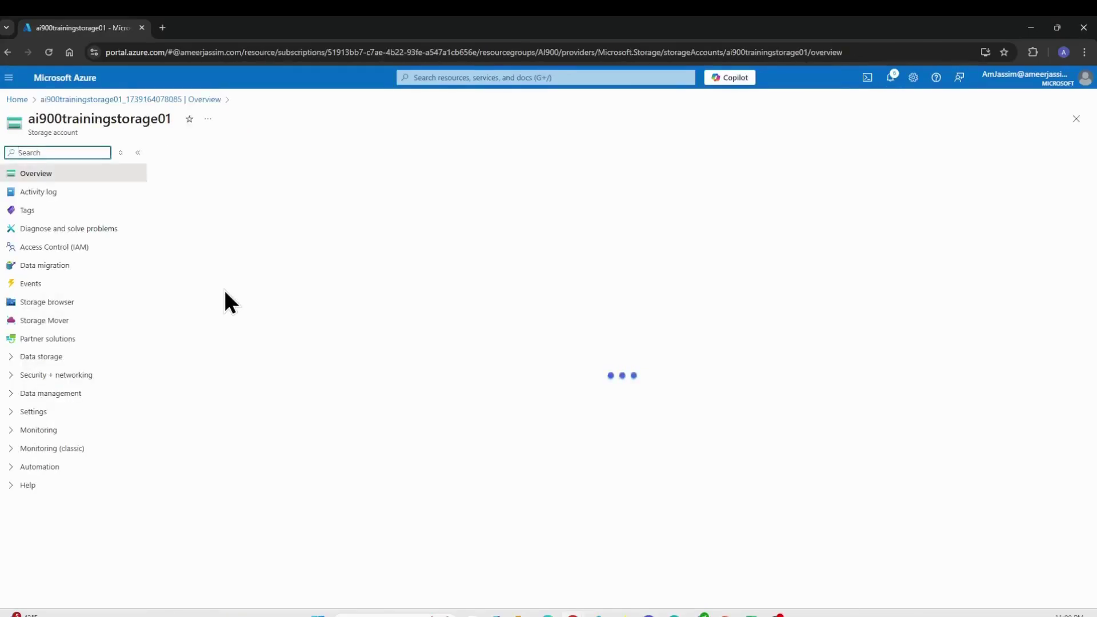
pyautogui.click(65, 357)
pyautogui.click(57, 377)
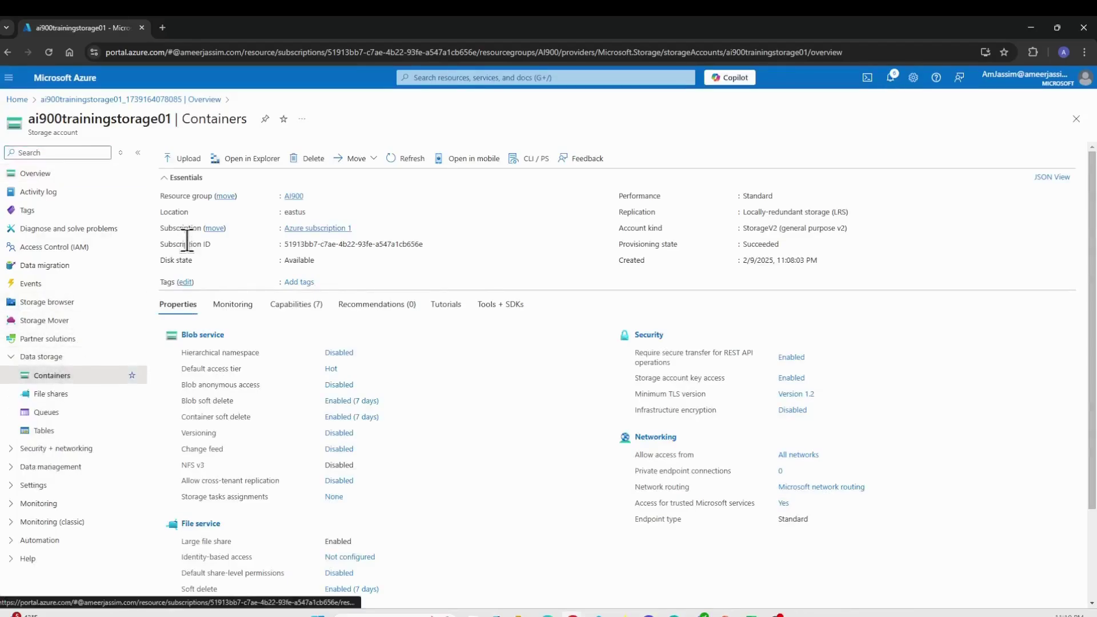
pyautogui.click(191, 152)
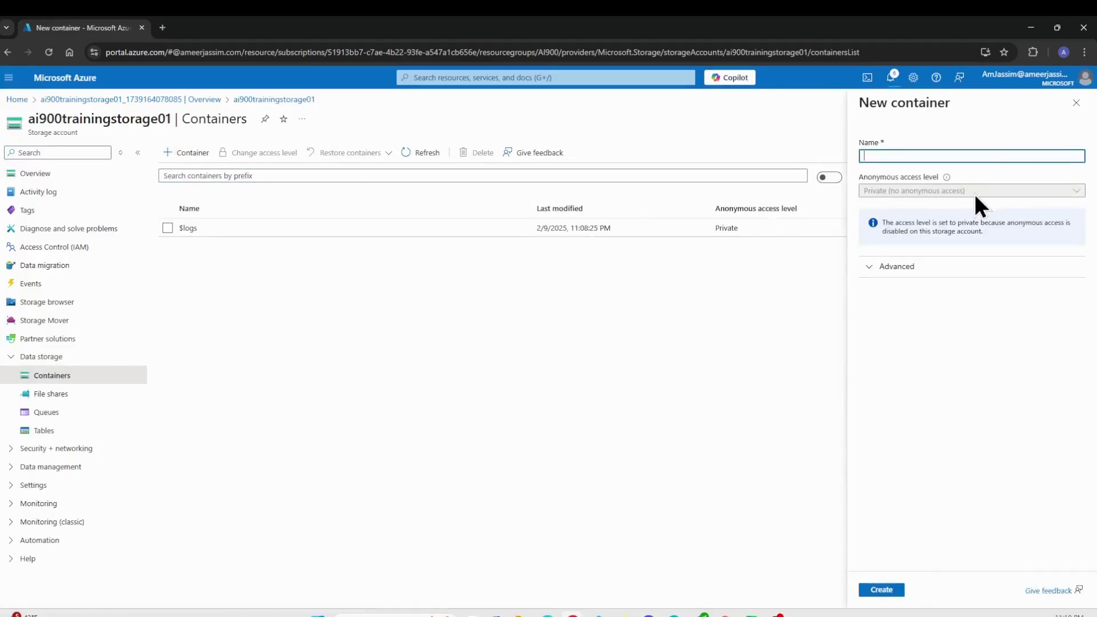
pyautogui.click(17, 356)
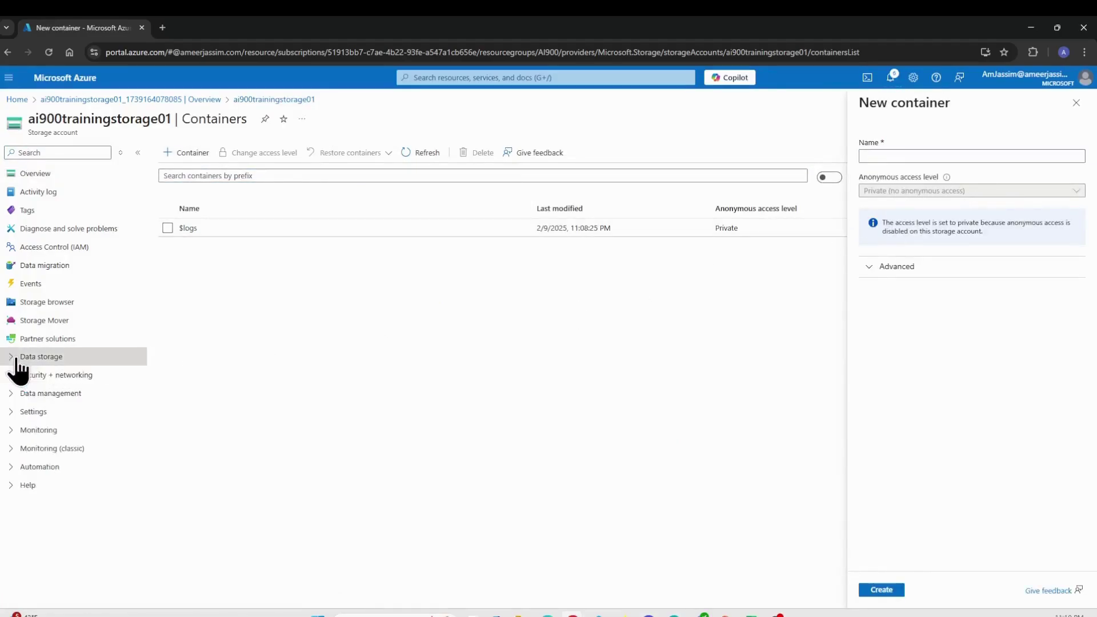
# - Enable Blob anonymous access in the storage account's configuration and save the change
pyautogui.click(12, 412)
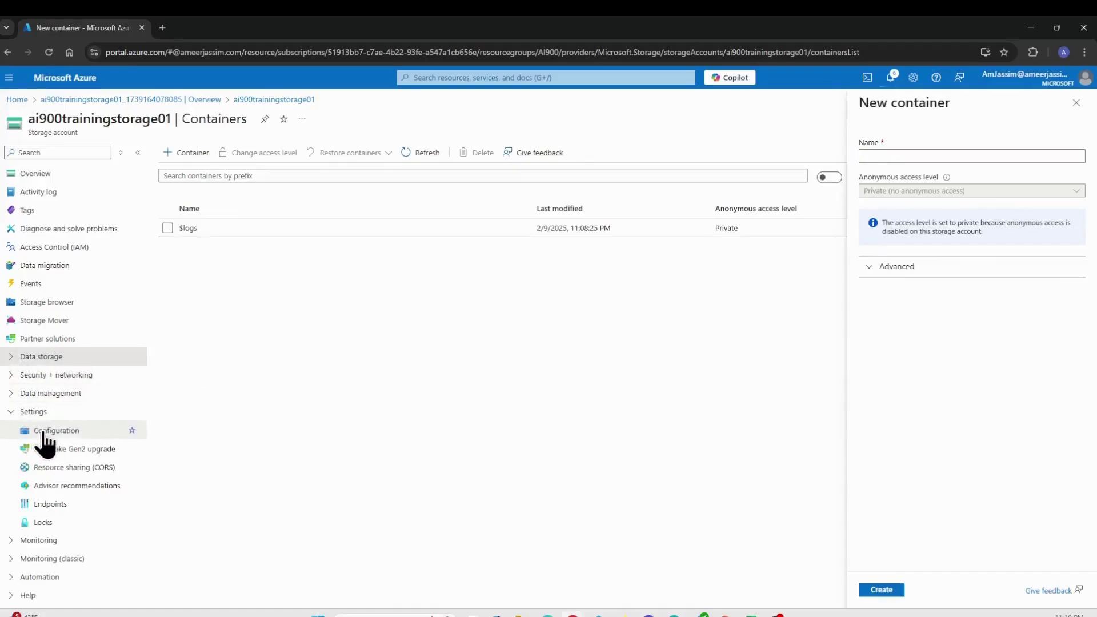
pyautogui.click(42, 432)
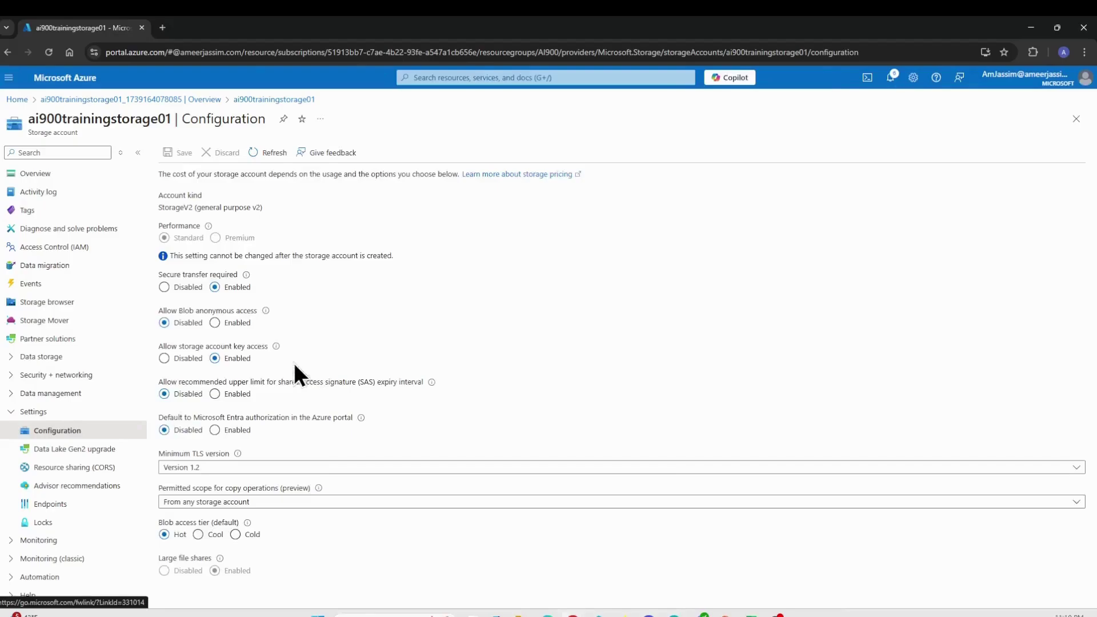
pyautogui.click(215, 323)
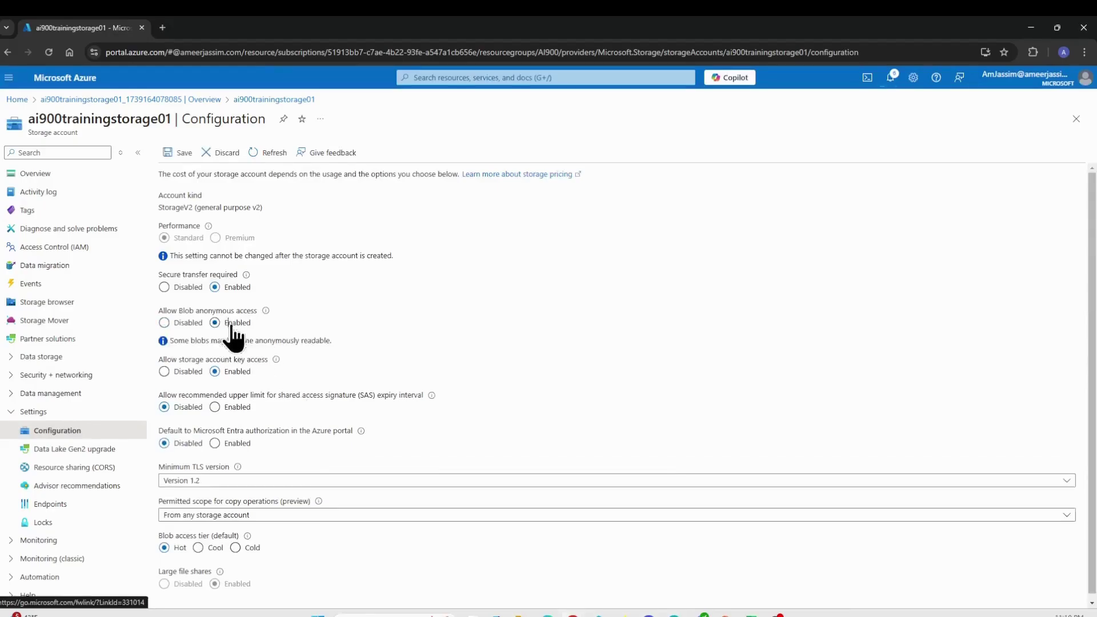
pyautogui.click(191, 152)
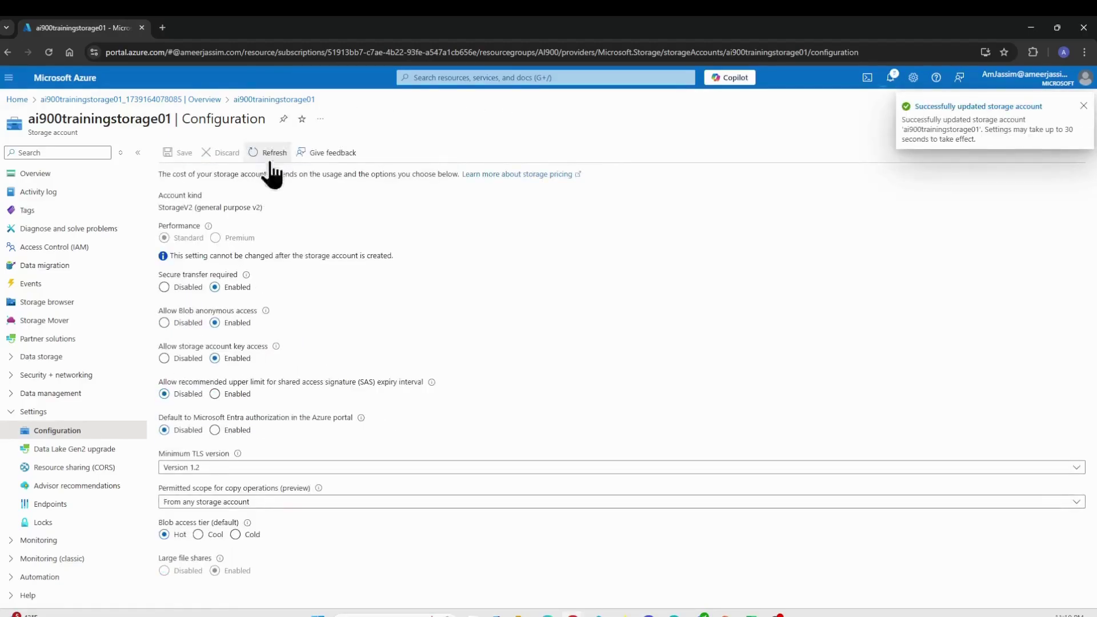
# - Start a new blob container in the storage account and name it coffee-reviews
pyautogui.click(13, 357)
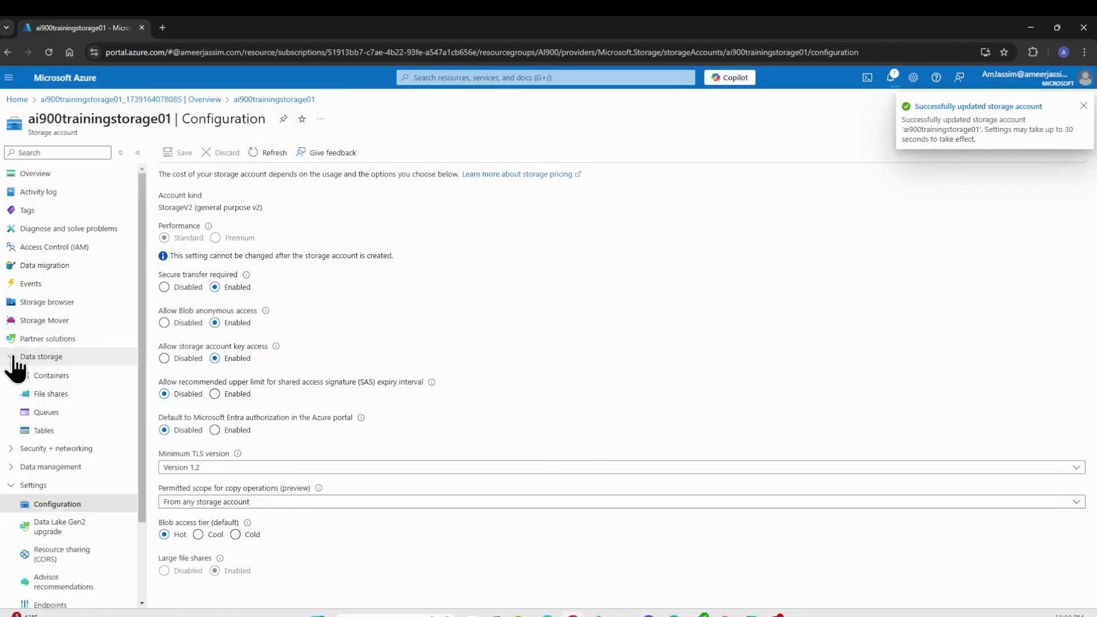
pyautogui.click(47, 378)
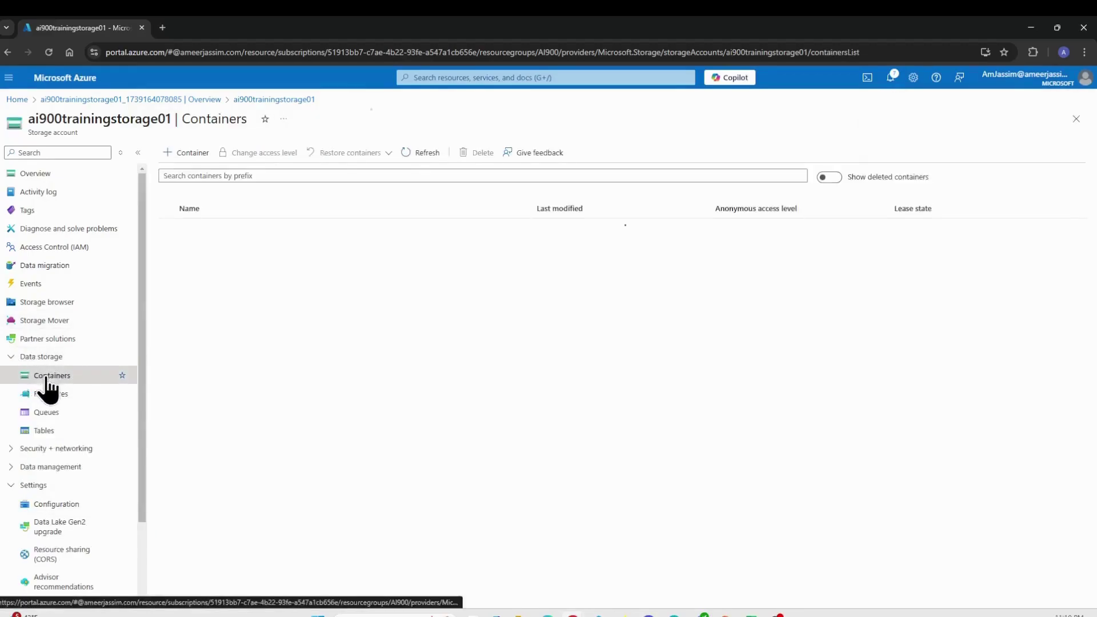
pyautogui.click(186, 153)
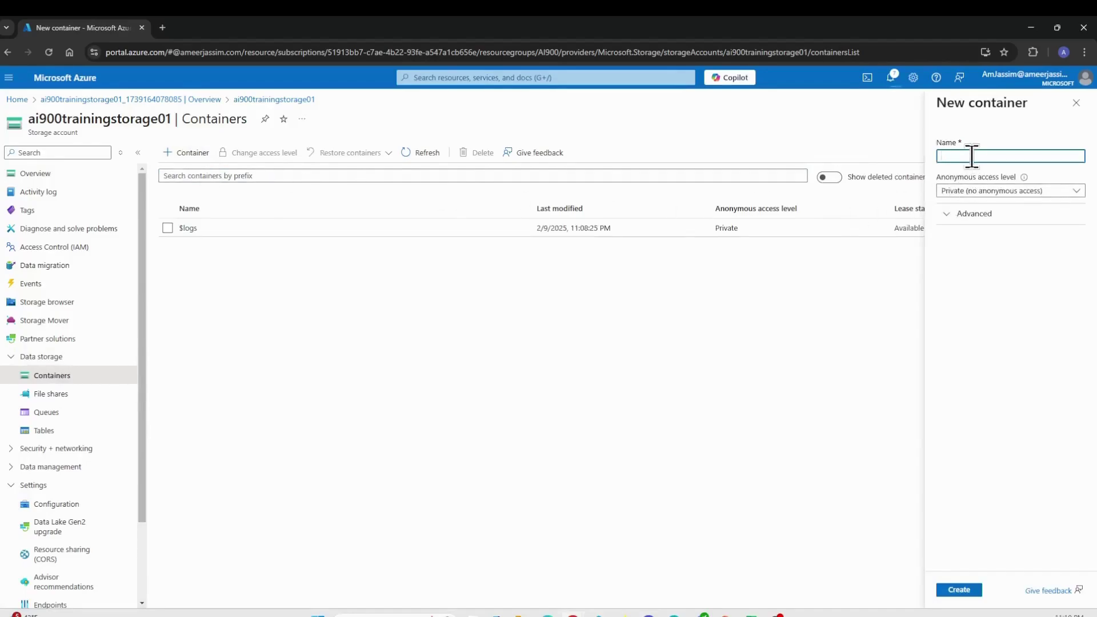
pyautogui.scroll(-2, 88, 246)
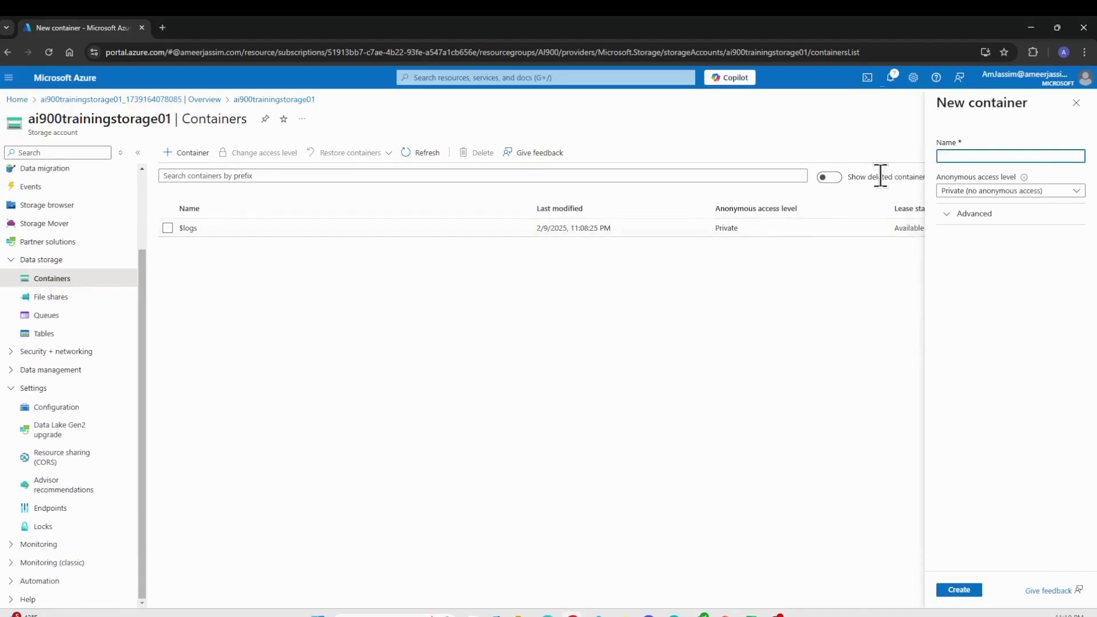
pyautogui.write('coff')
pyautogui.write('ee-revie')
pyautogui.write('ews')
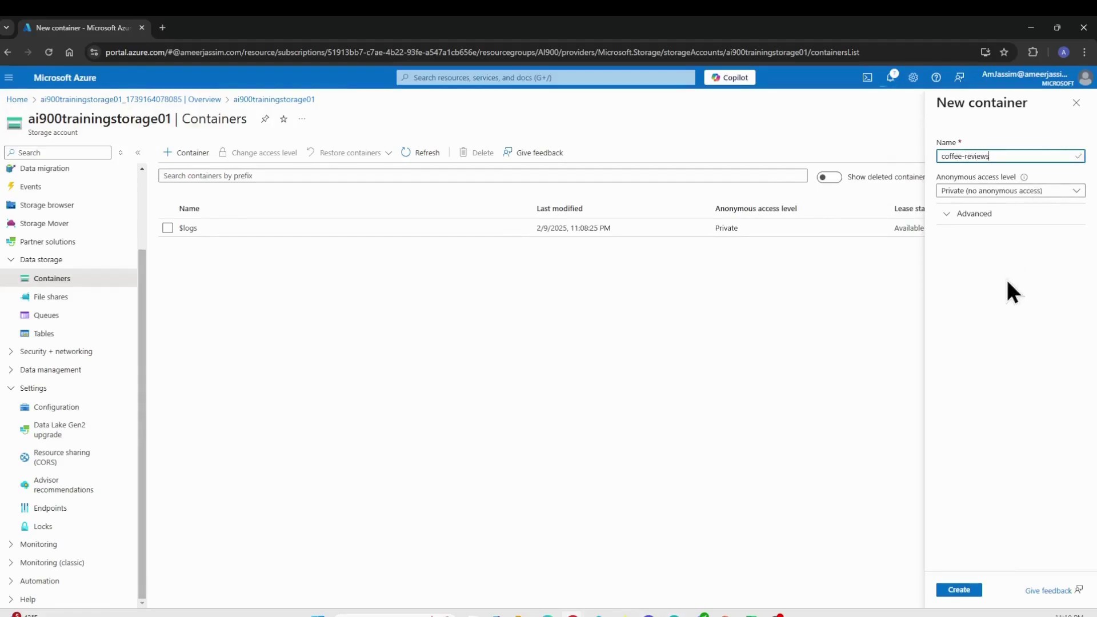
# - Create the coffee-reviews container with its anonymous access level set to Blob (anonymous read access for blobs only)
pyautogui.click(1018, 191)
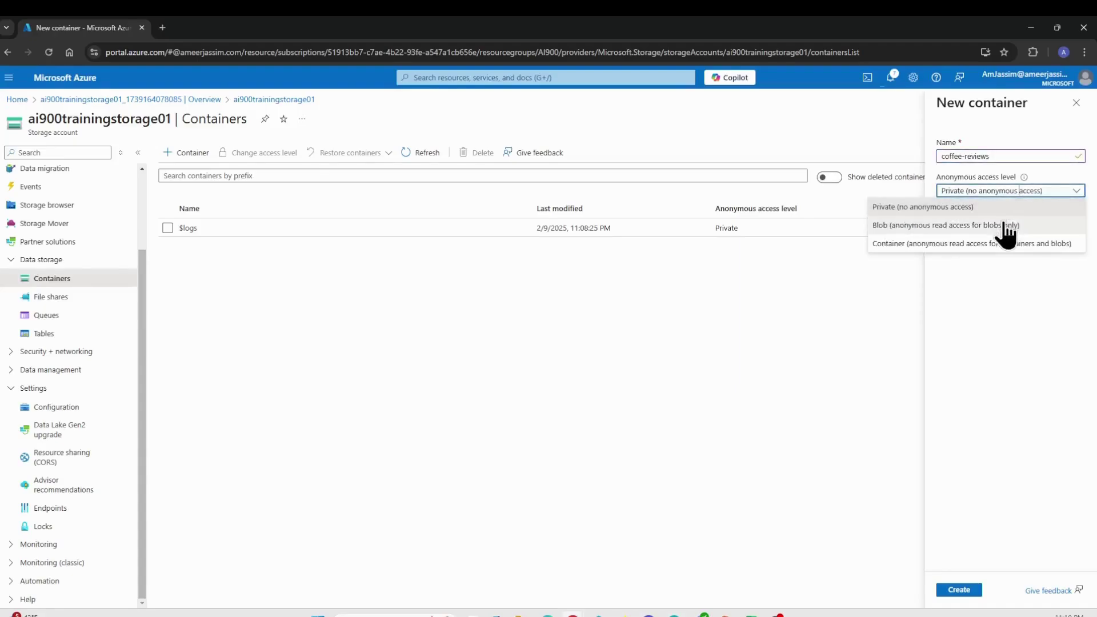
pyautogui.click(1005, 226)
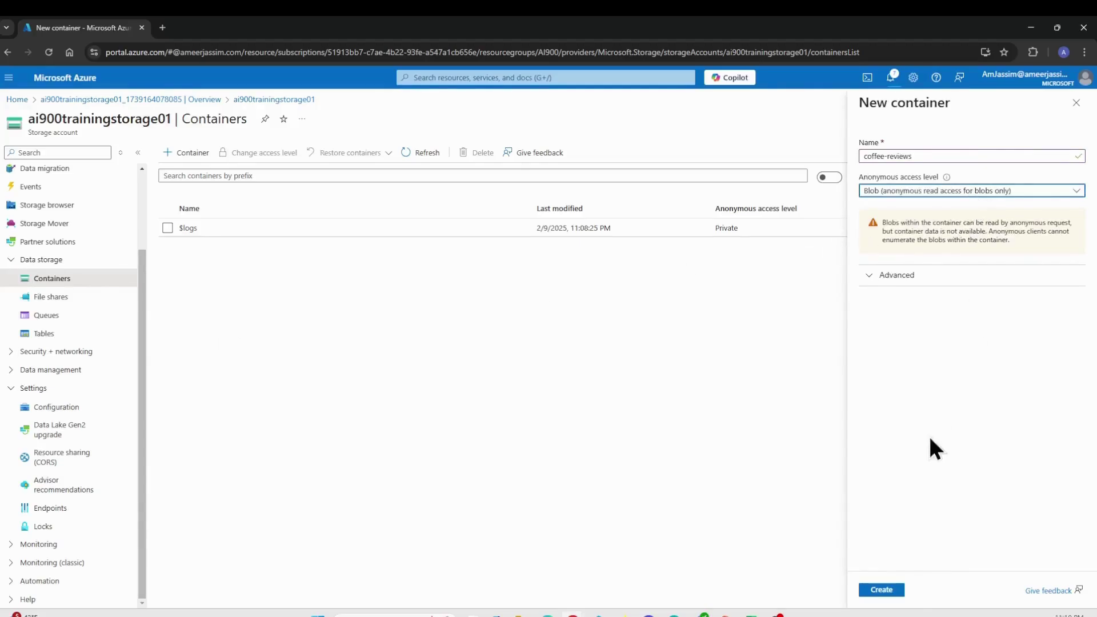
pyautogui.click(898, 276)
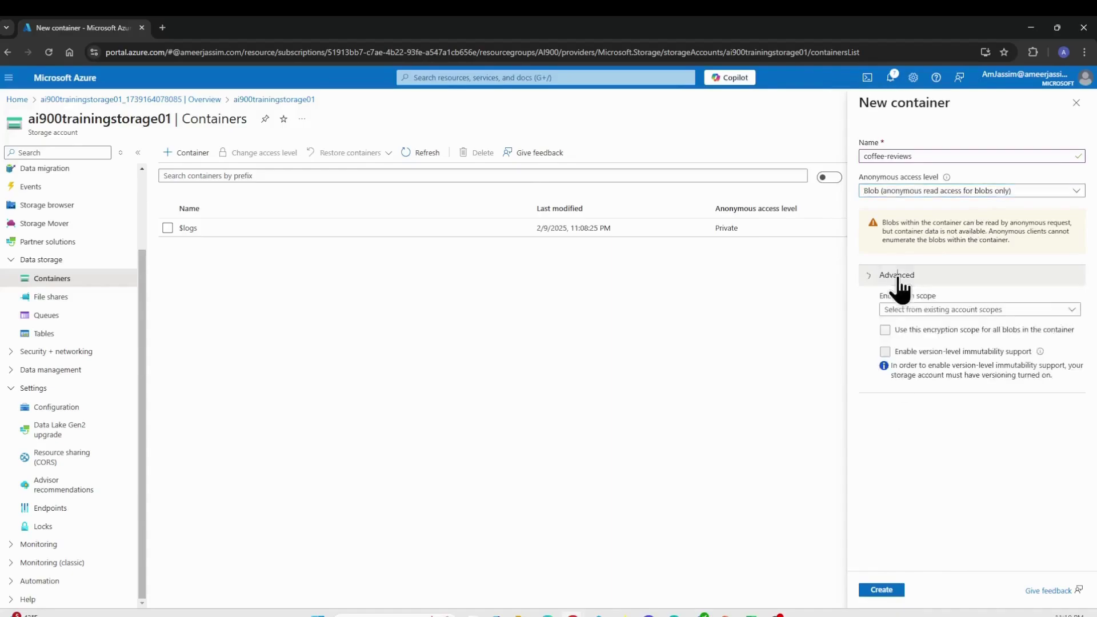
pyautogui.click(898, 276)
pyautogui.click(883, 591)
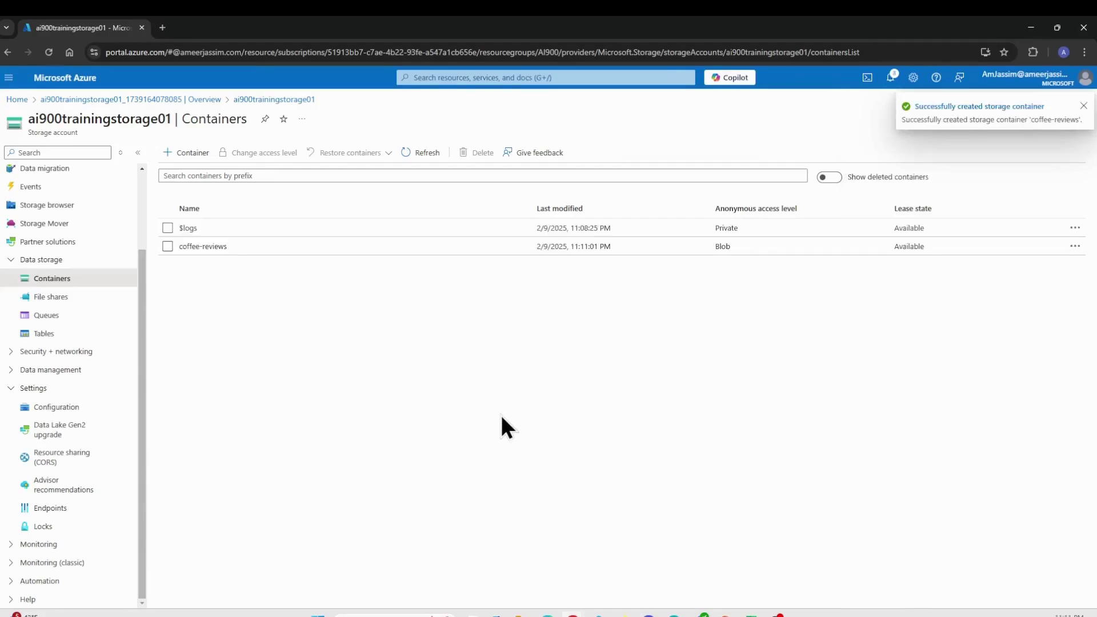
# - Upload the files review-1 through review-9 from the C:\temp\reviews folder to the coffee-reviews container
pyautogui.click(220, 246)
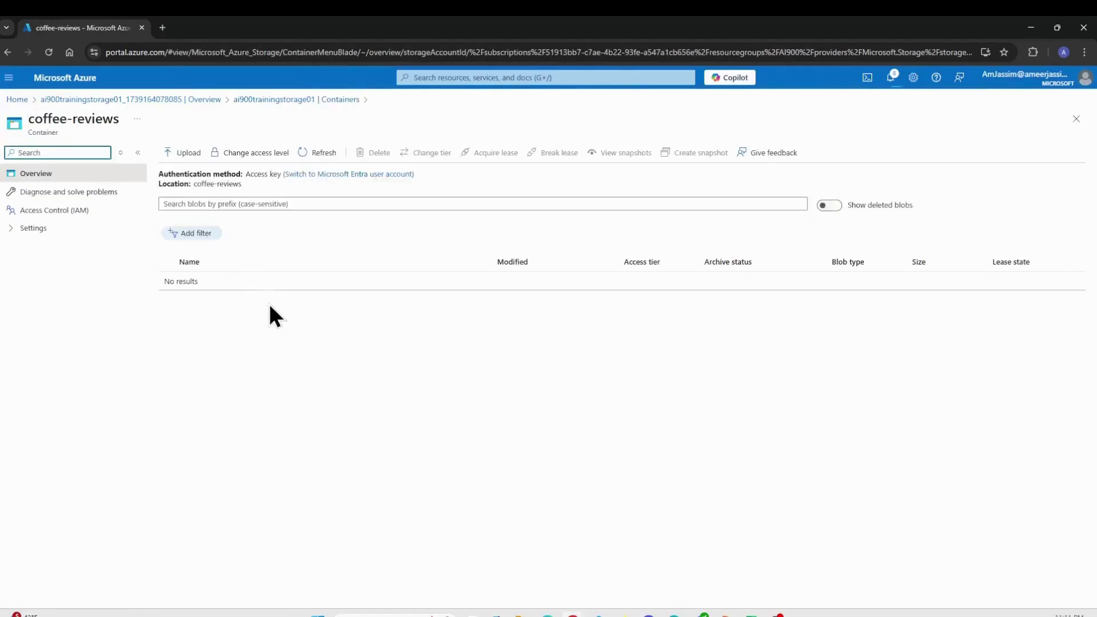
pyautogui.click(183, 166)
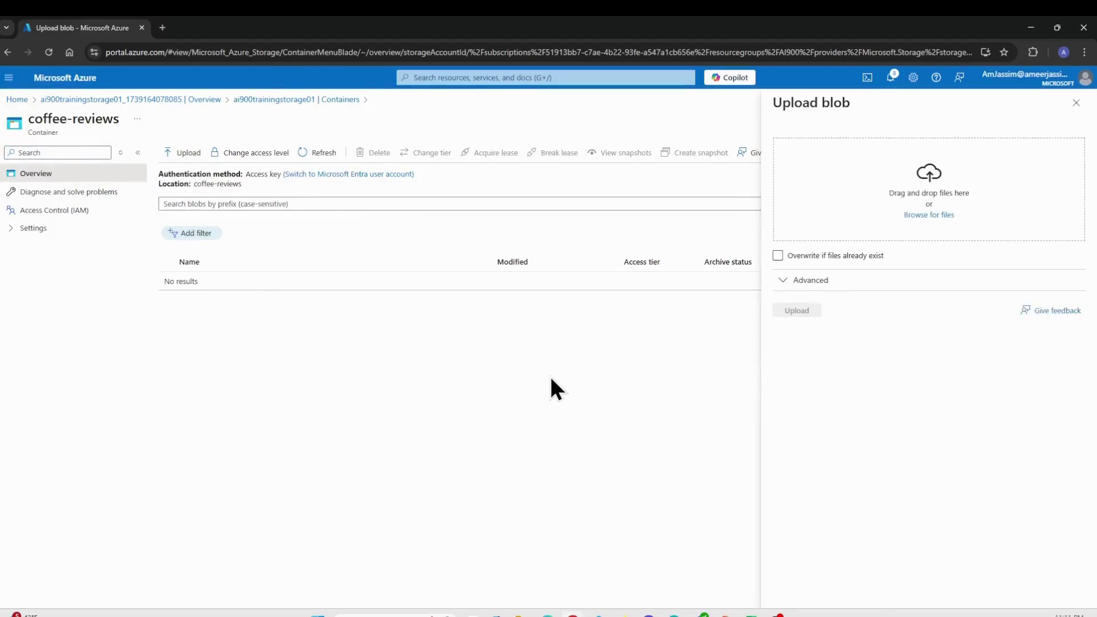
pyautogui.click(943, 216)
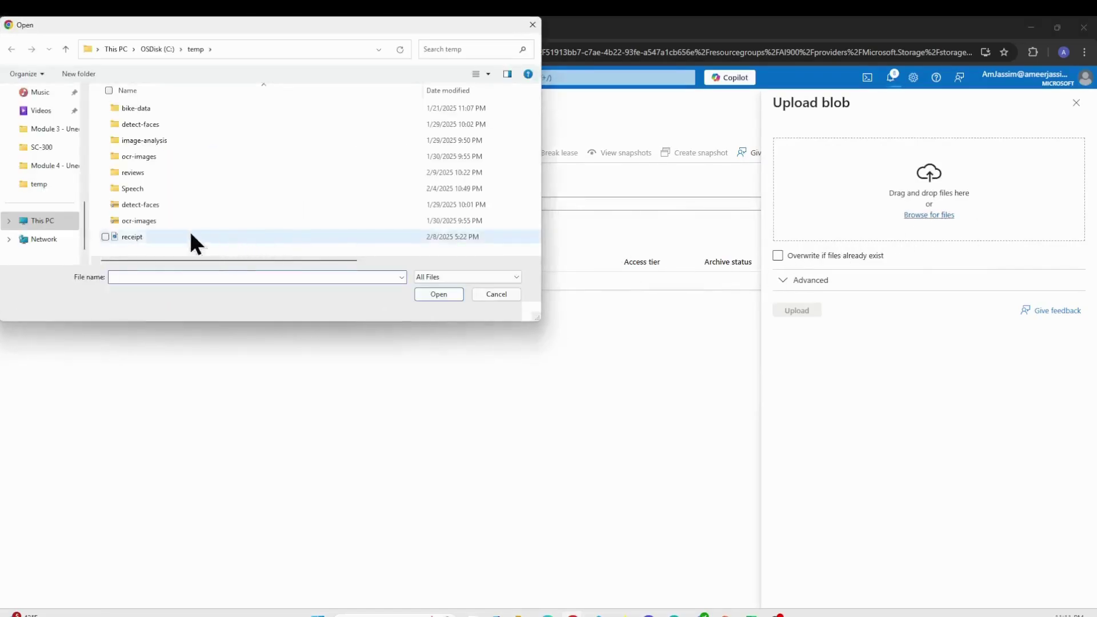
pyautogui.doubleClick(147, 173)
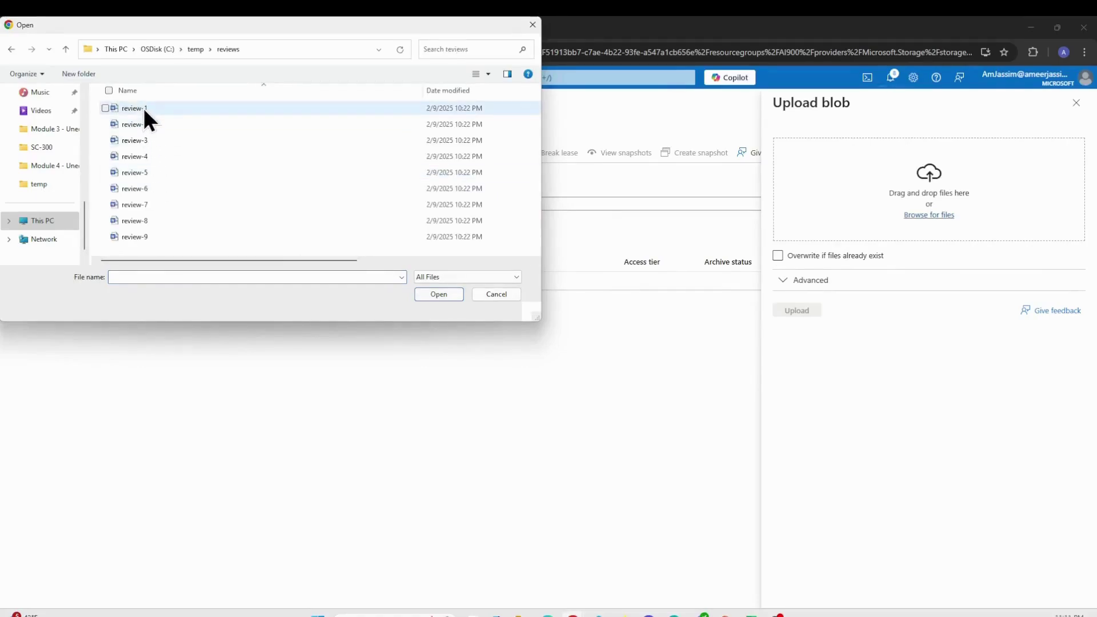
pyautogui.hotkey('ctrl', 'a')
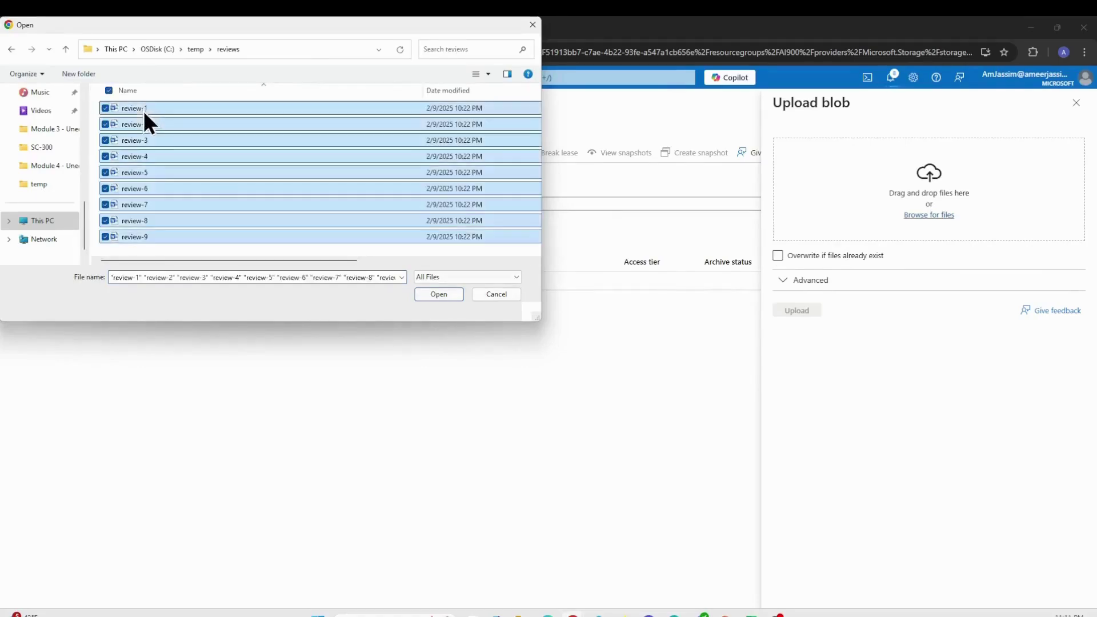
pyautogui.click(434, 292)
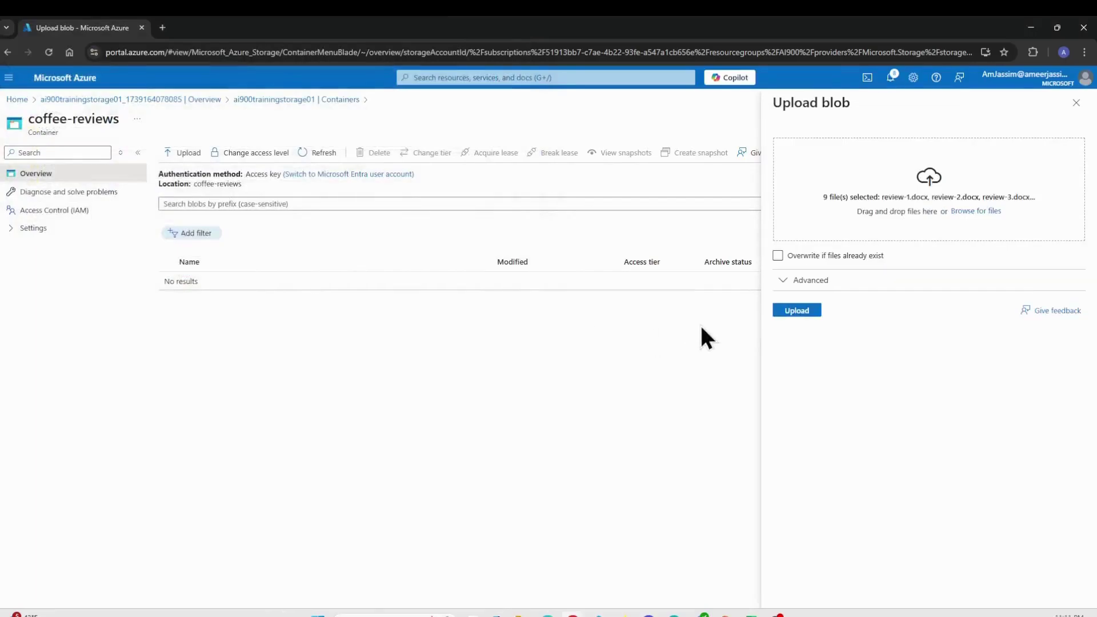
pyautogui.click(788, 311)
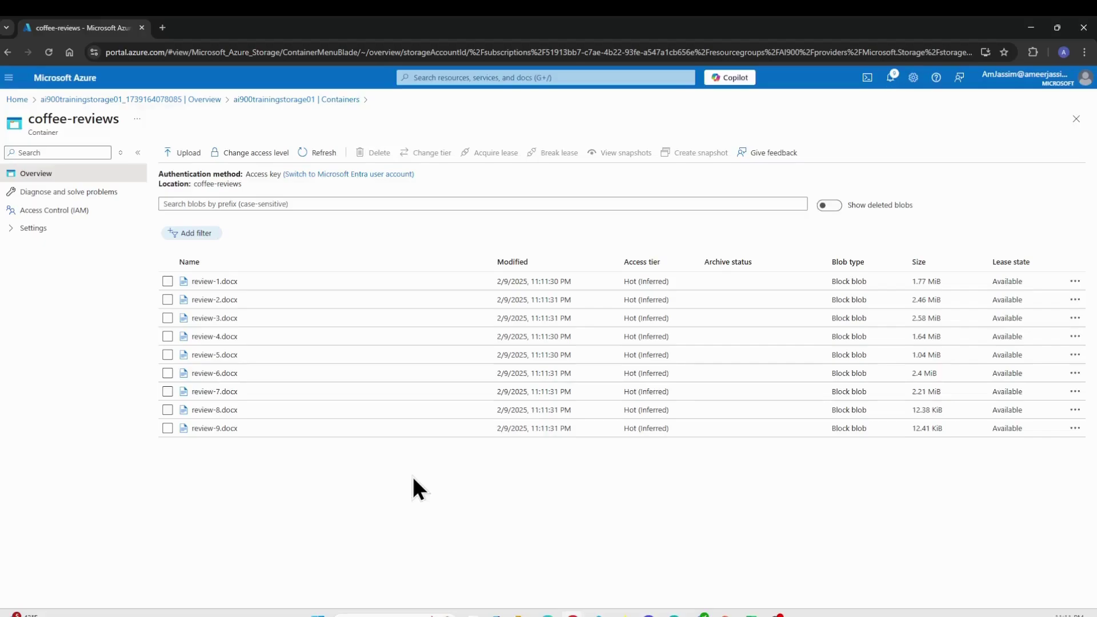
# - Open the ai900trainingaisearch search service from the AI900 resource group and start its data import
pyautogui.click(80, 86)
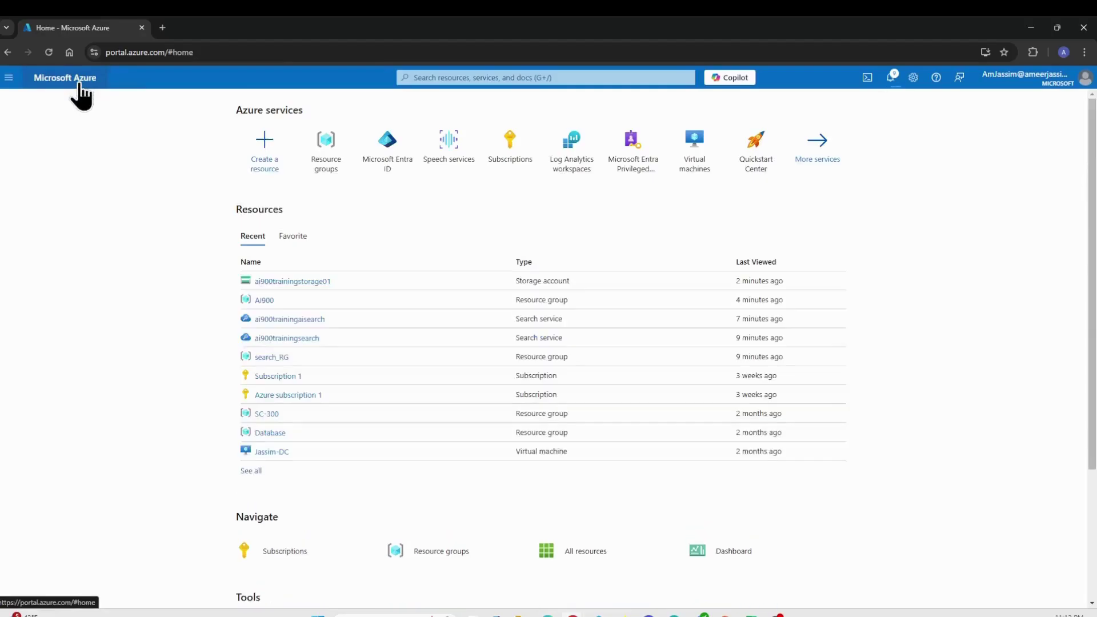
pyautogui.click(332, 154)
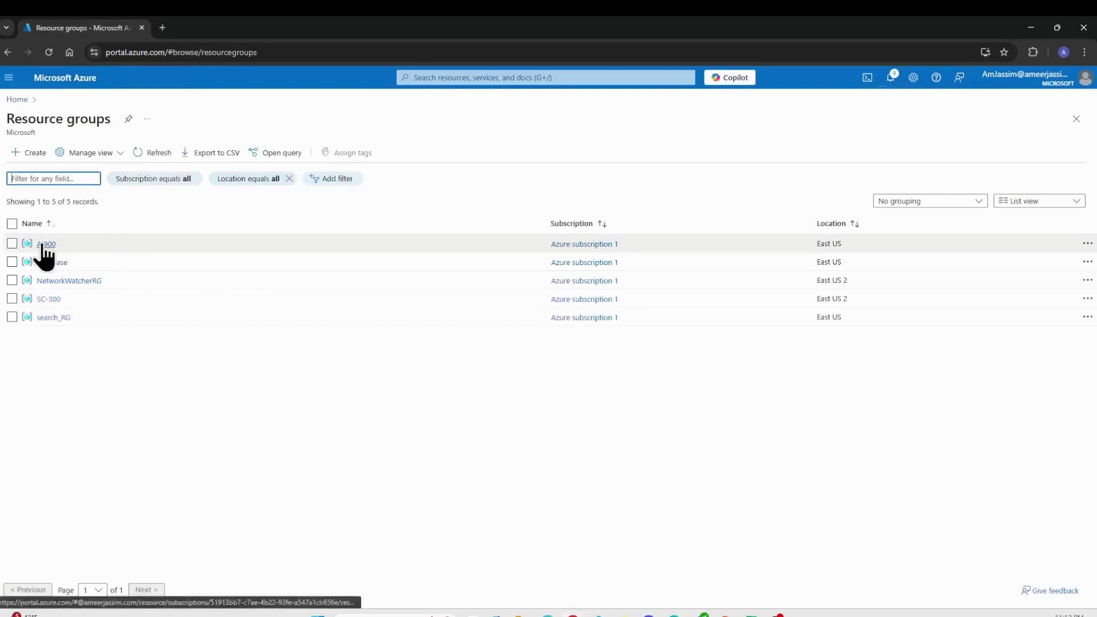
pyautogui.click(46, 244)
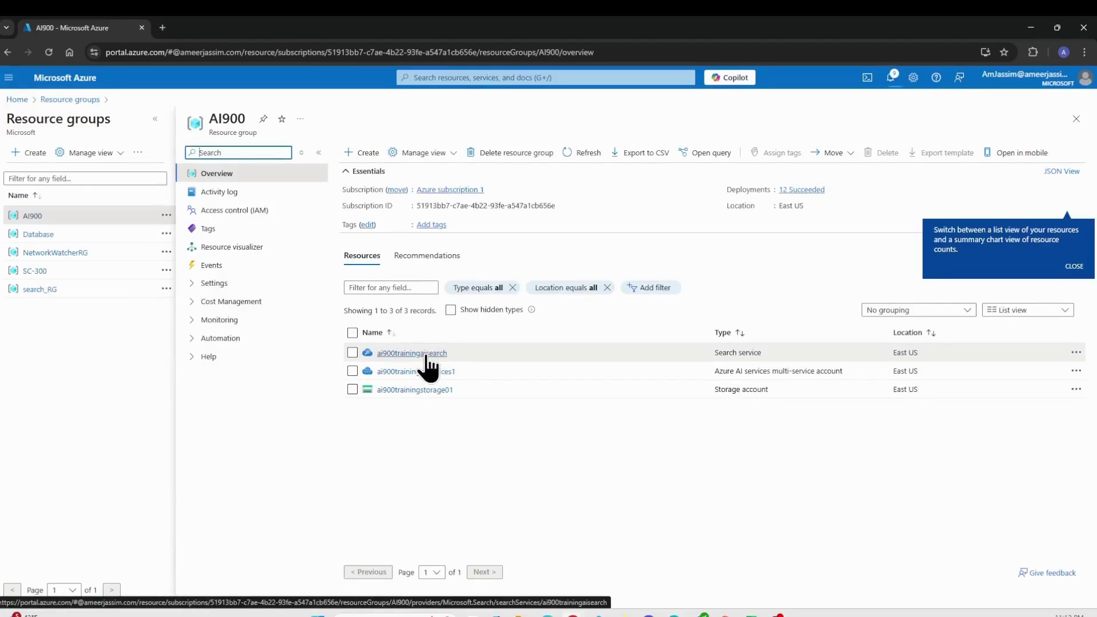
pyautogui.click(426, 355)
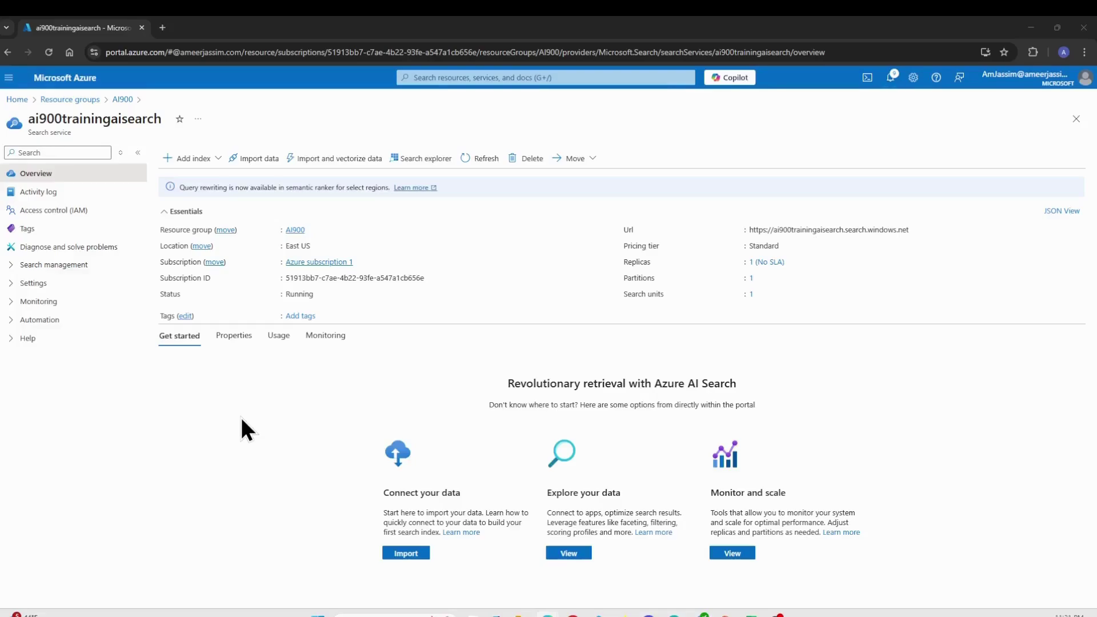
pyautogui.click(256, 166)
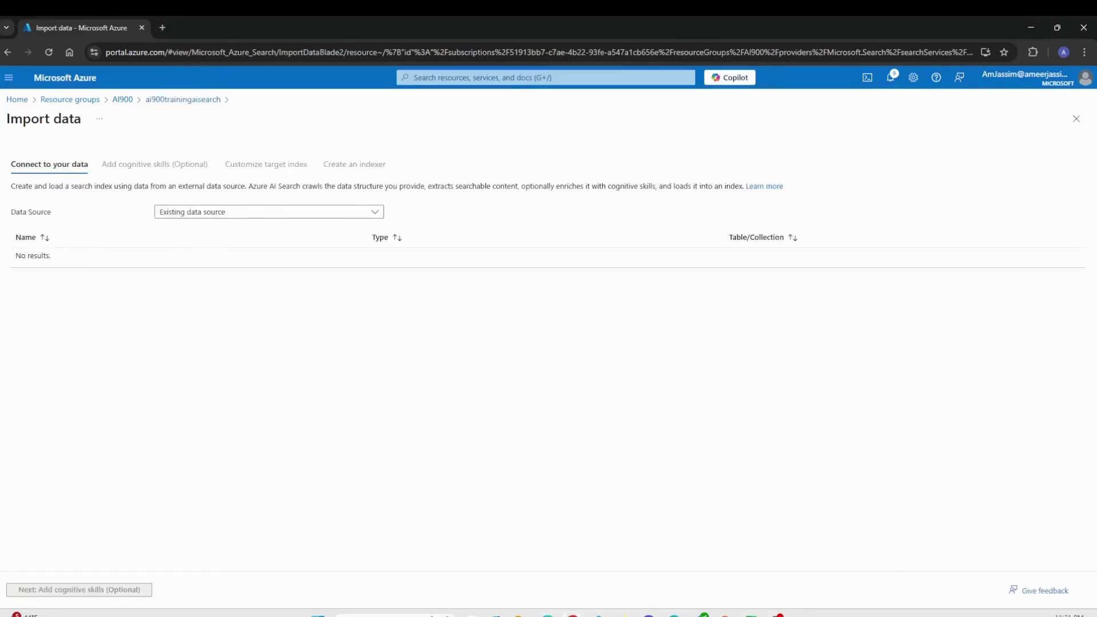
# - Choose Azure Blob Storage as the import's data source and name it coffee-customer-data
pyautogui.click(271, 216)
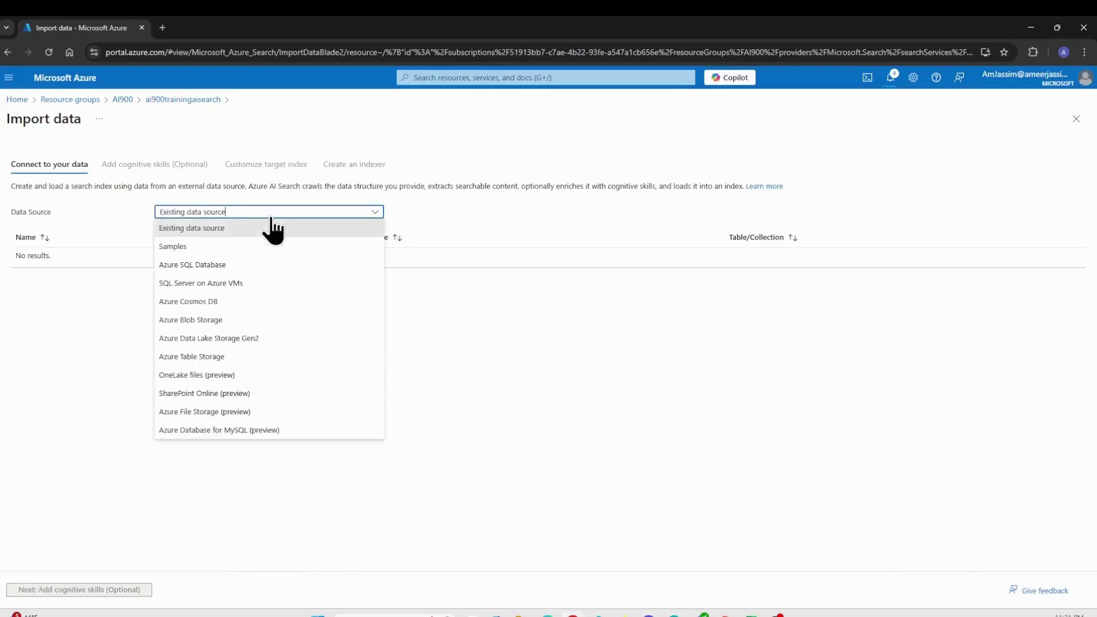
pyautogui.click(233, 320)
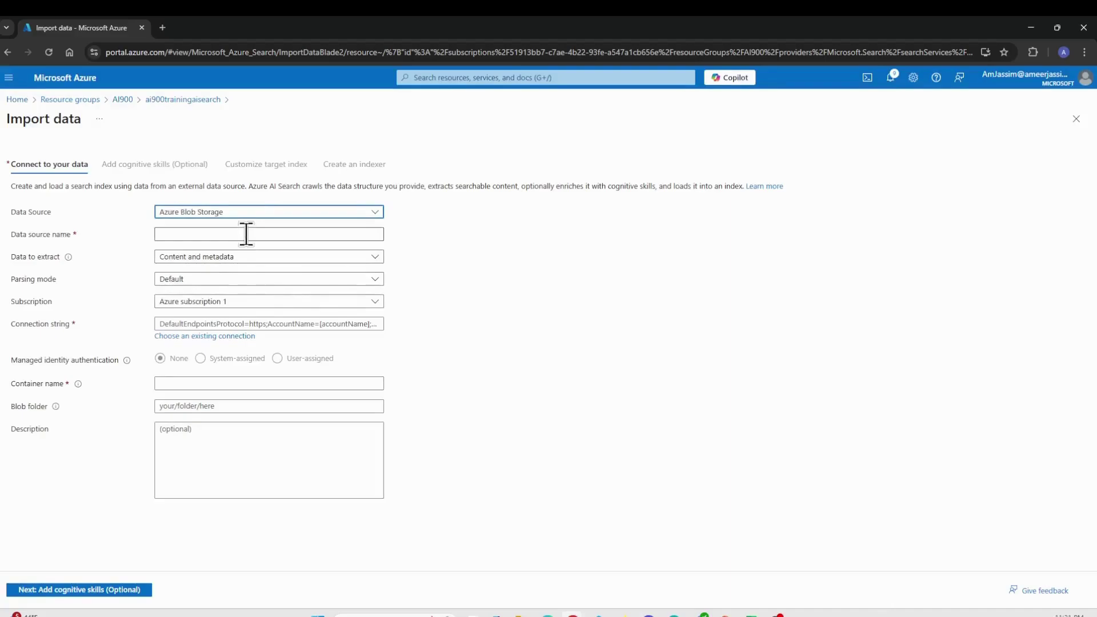
pyautogui.click(246, 233)
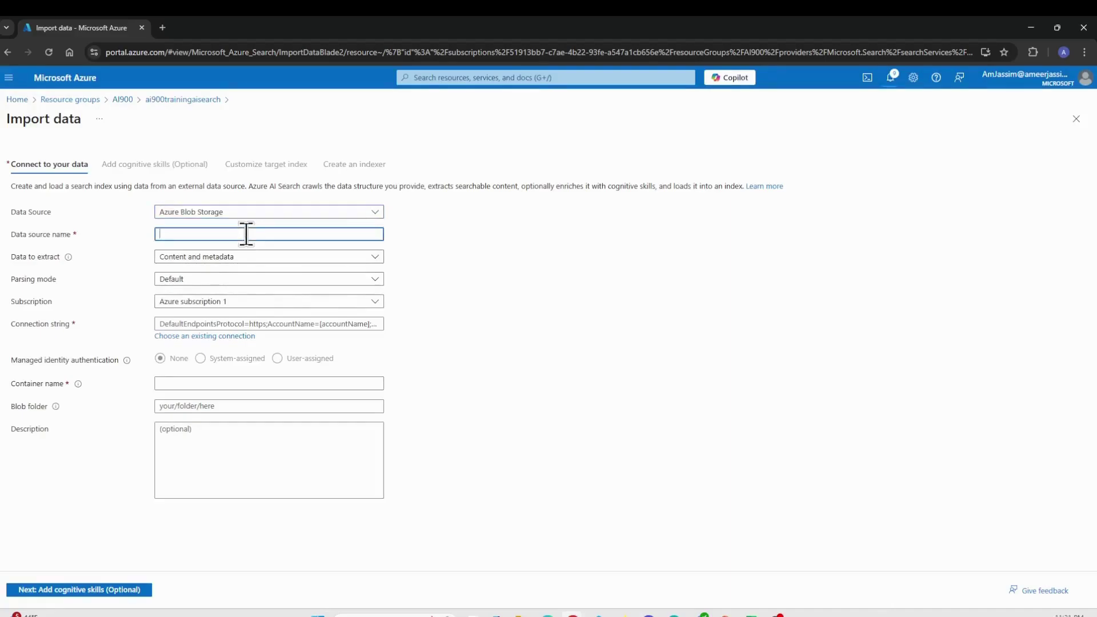
pyautogui.write('coffee-customer-data')
# - Connect the data source to the coffee-reviews container in the ai900trainingstorage01 storage account
pyautogui.click(230, 337)
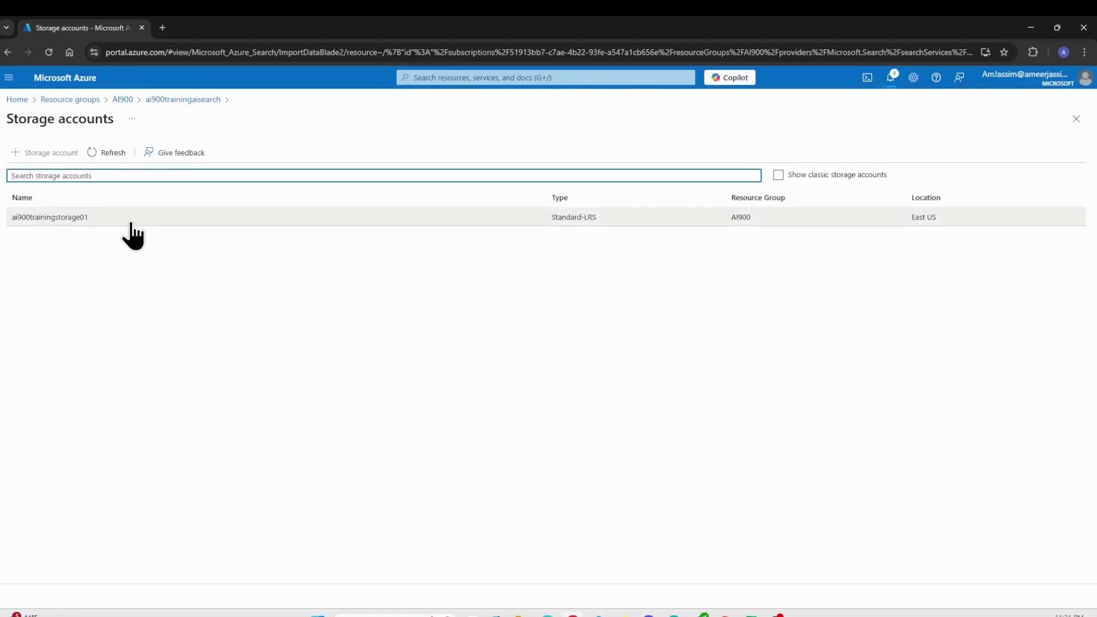
pyautogui.click(131, 222)
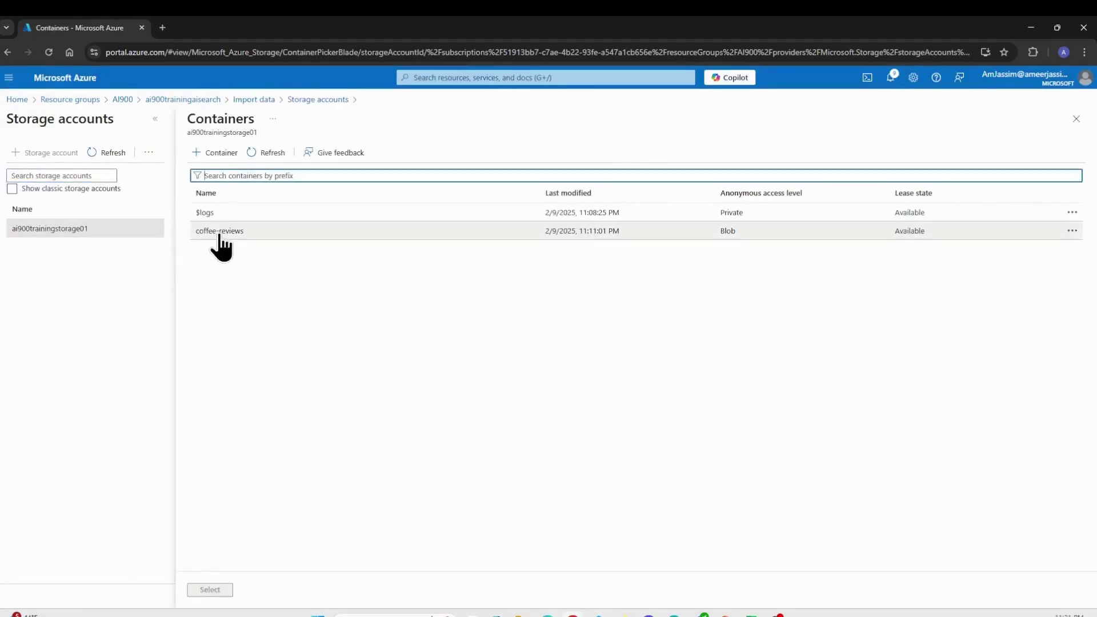
pyautogui.click(220, 234)
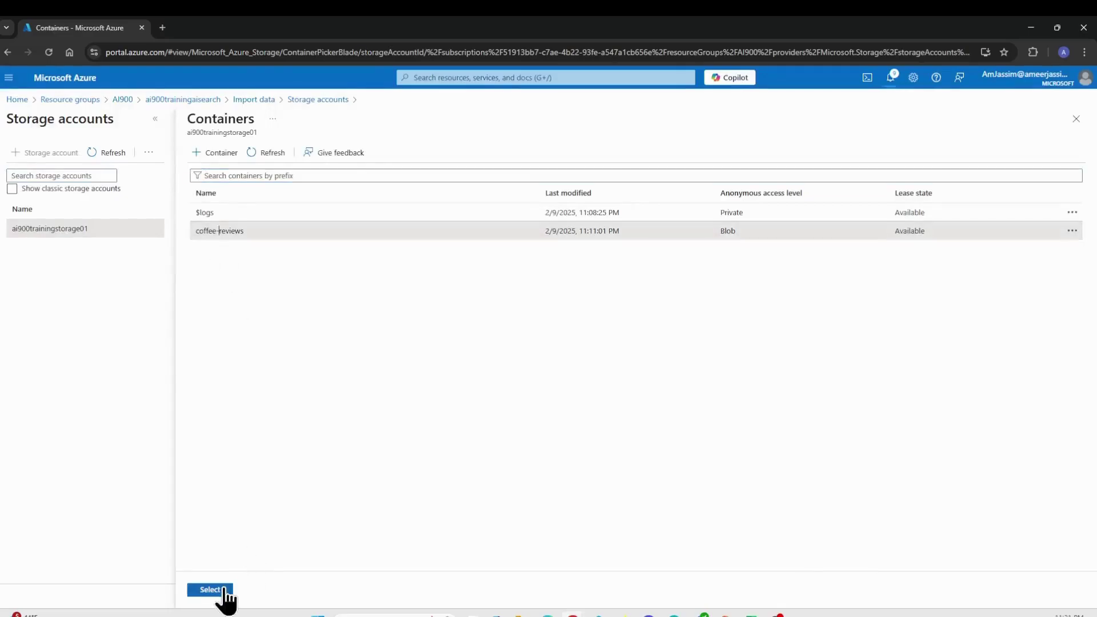
pyautogui.click(224, 590)
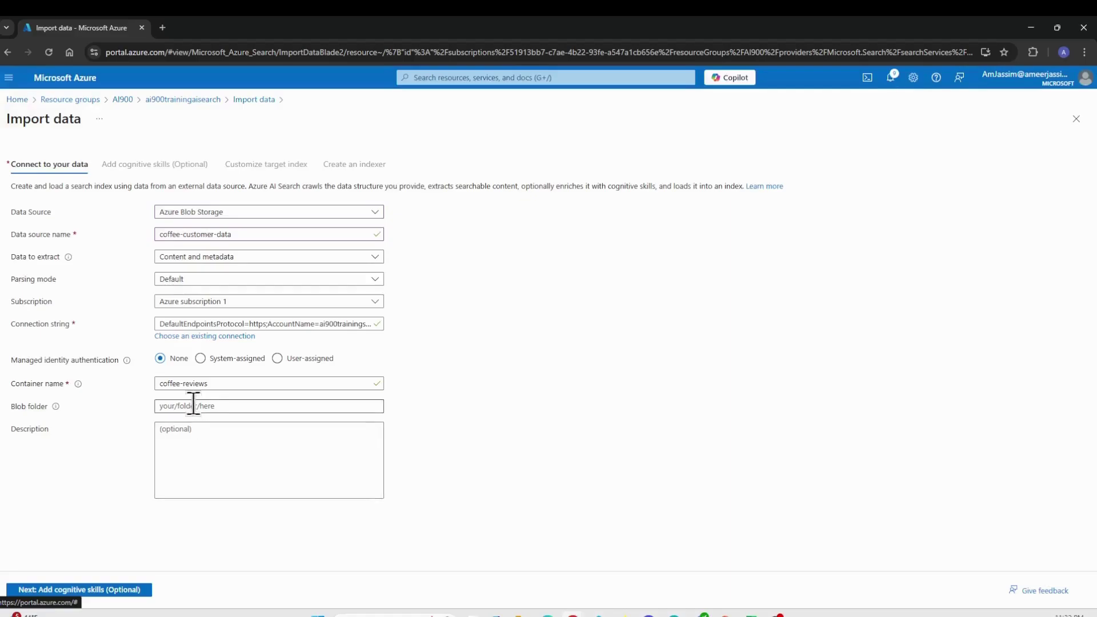
# - Describe the data source as "Reviews for Fourth Coffee Shops." and proceed to the cognitive skills stage
pyautogui.click(204, 465)
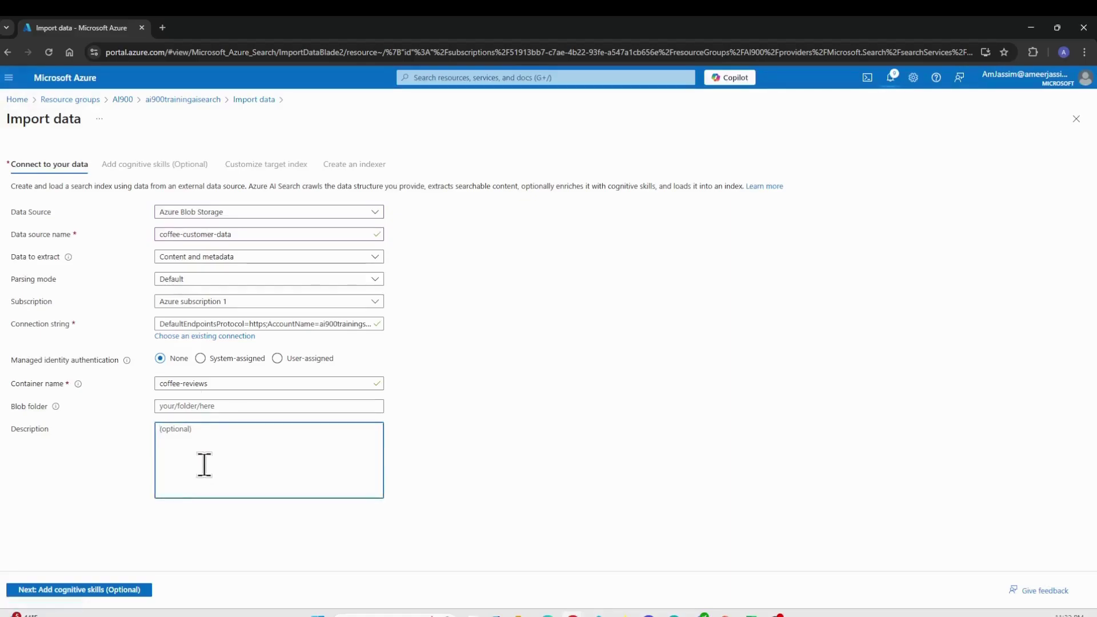
pyautogui.write('Reviews for Fourth Coffee Shops.')
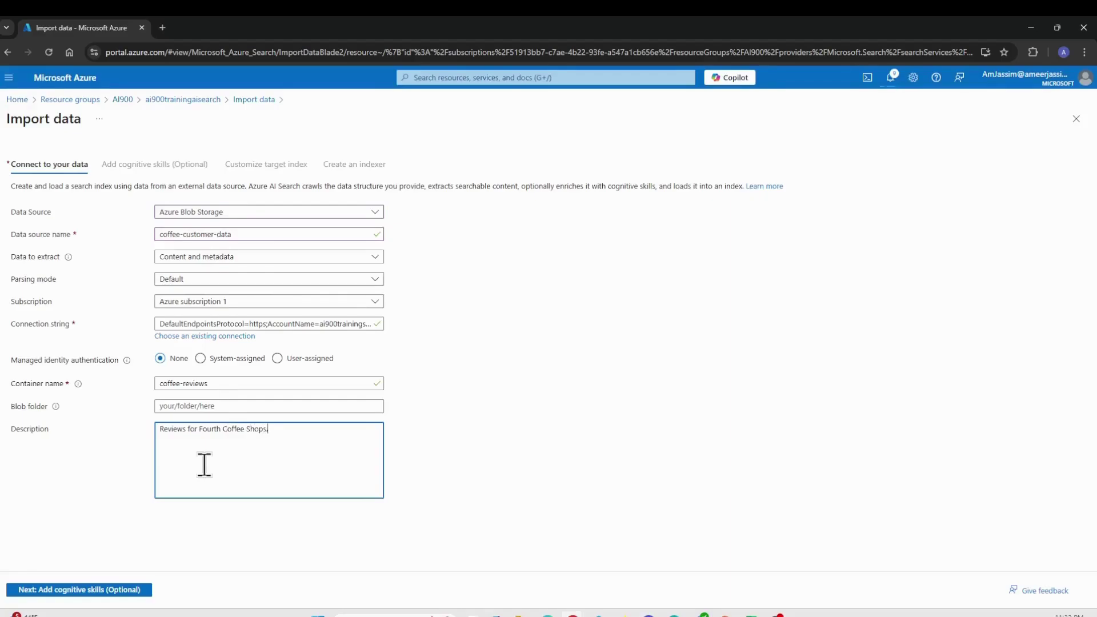
pyautogui.click(119, 592)
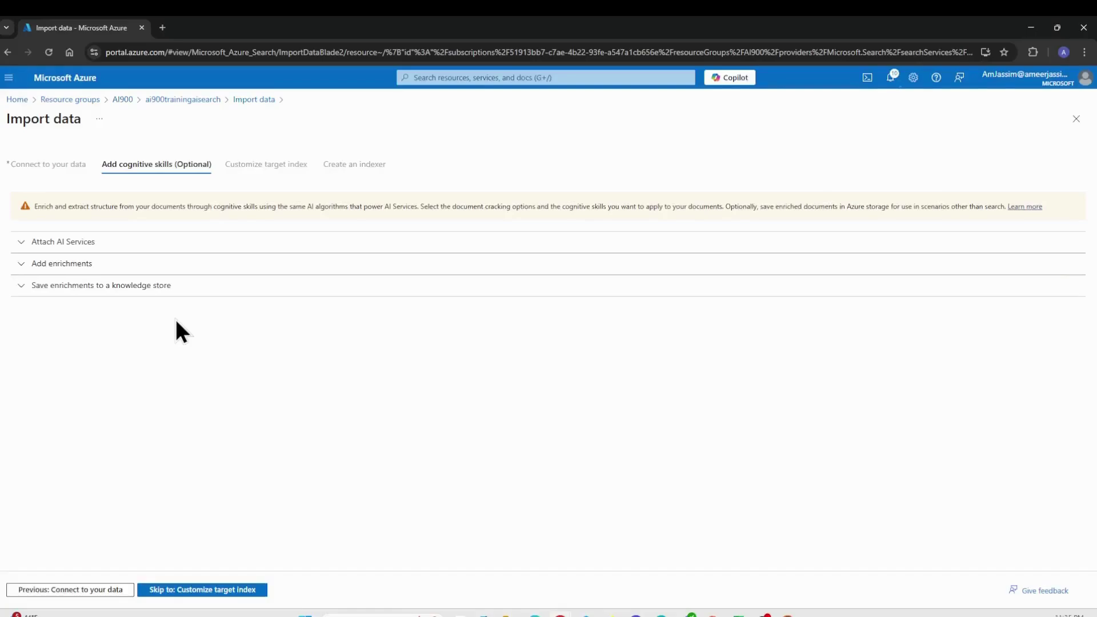
# - Attach the ai900trainingaiservices1 AI Services resource to the import's cognitive skills
pyautogui.click(98, 245)
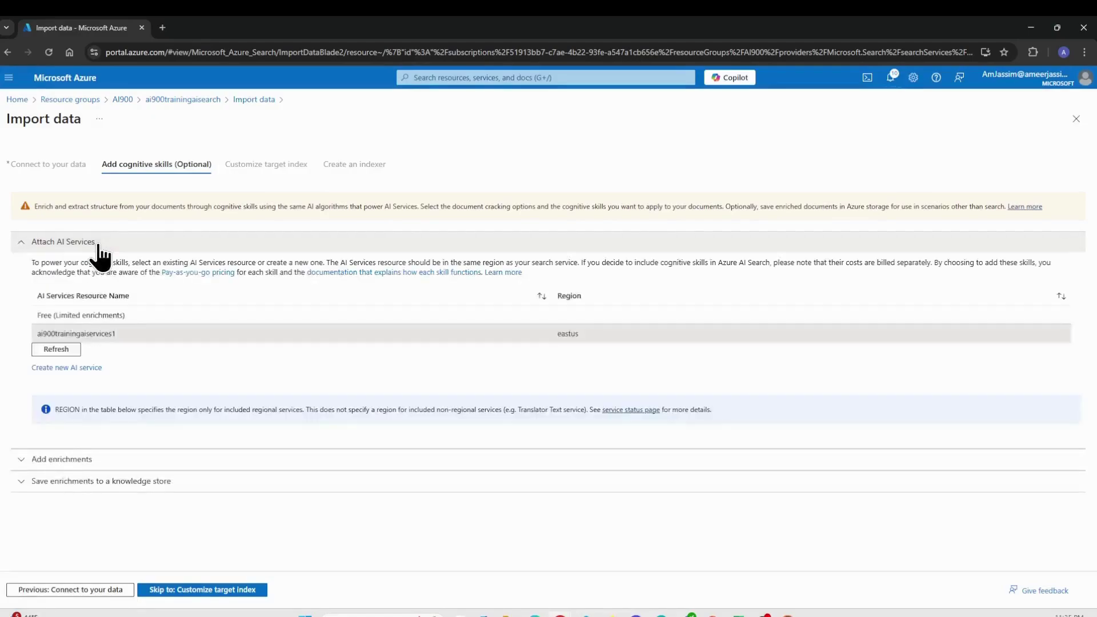
pyautogui.click(126, 332)
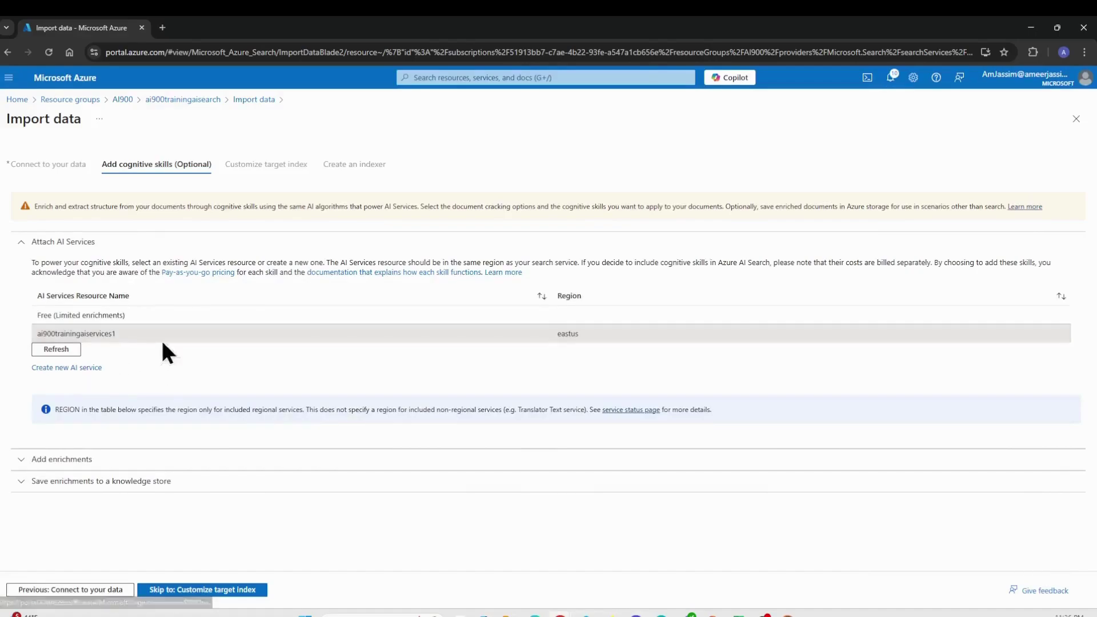
pyautogui.click(119, 243)
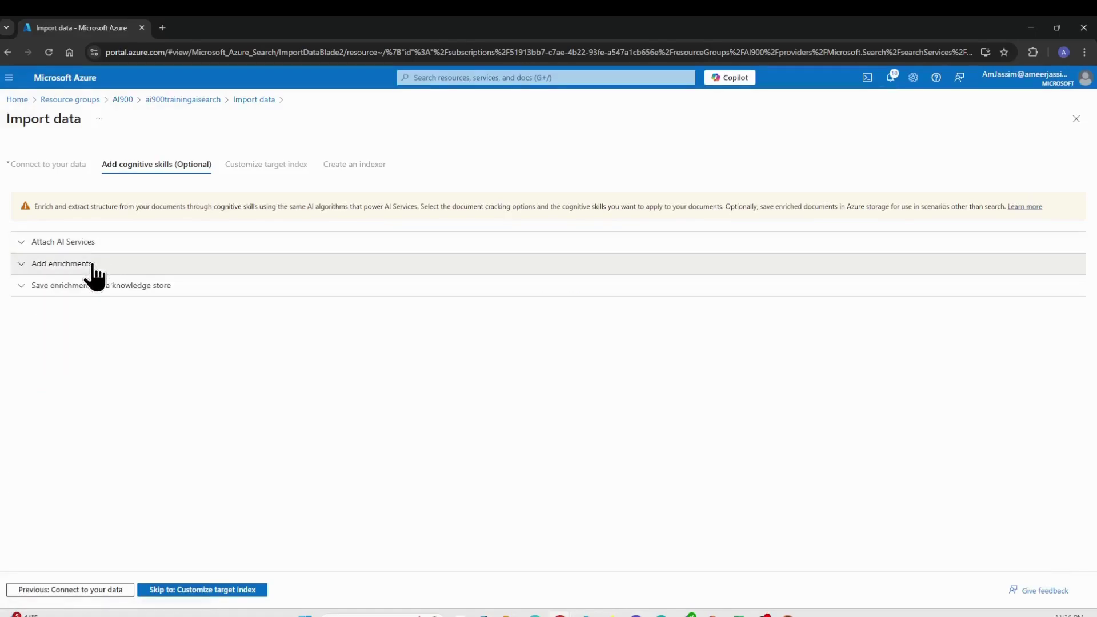
# - Name the enrichment skillset coffee-skillset and enable OCR with all text merged into the merged_content field
pyautogui.click(95, 268)
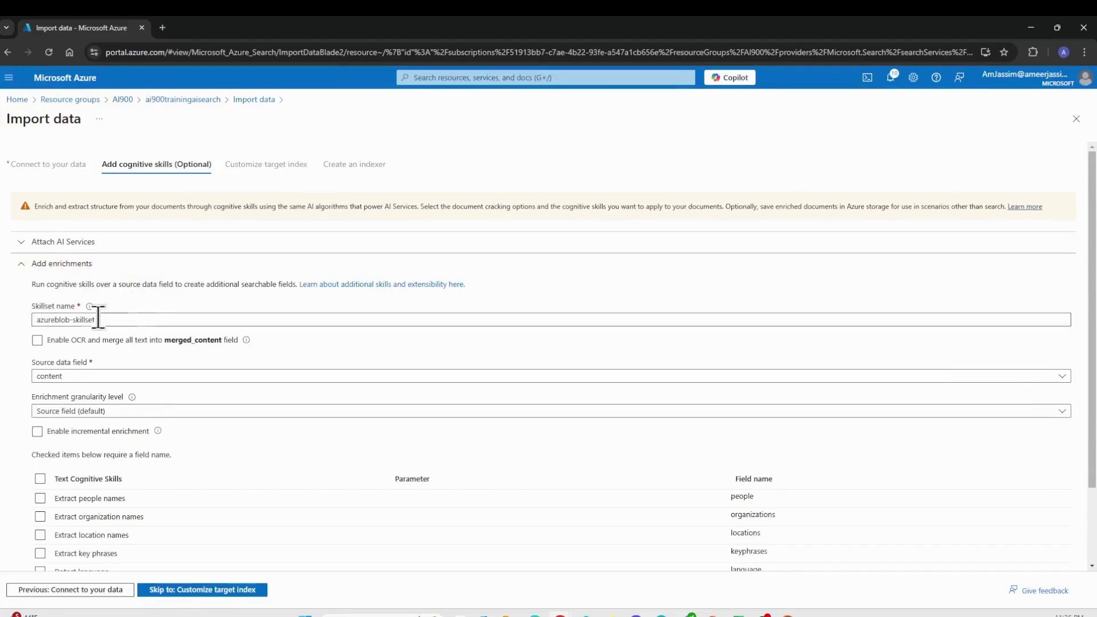
pyautogui.moveTo(69, 319); pyautogui.dragTo(26, 325)
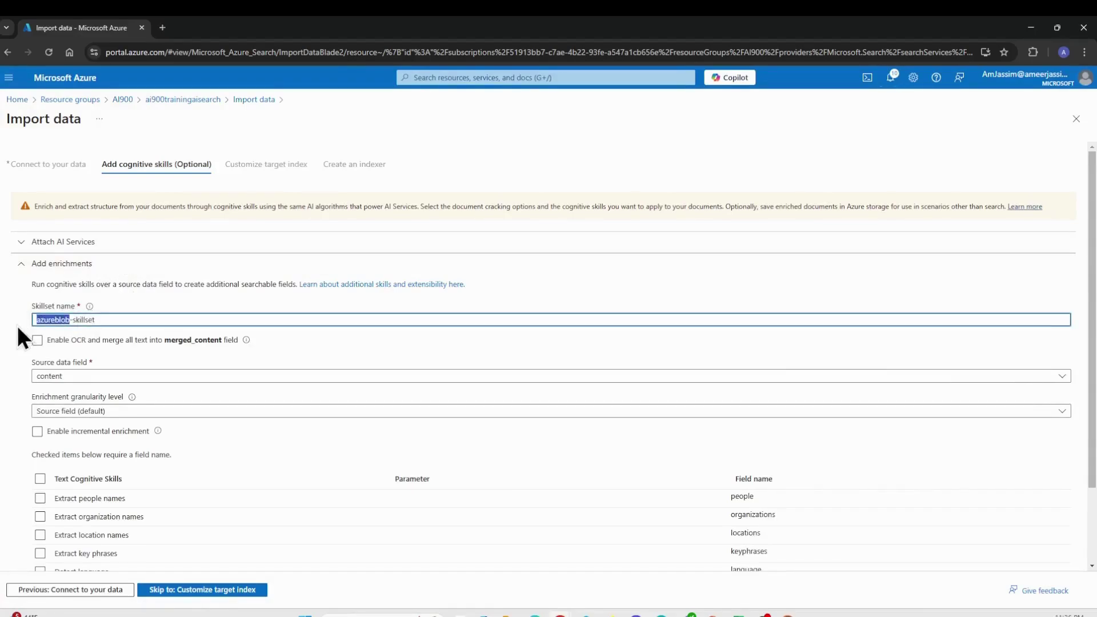
pyautogui.write('coffee')
pyautogui.click(53, 340)
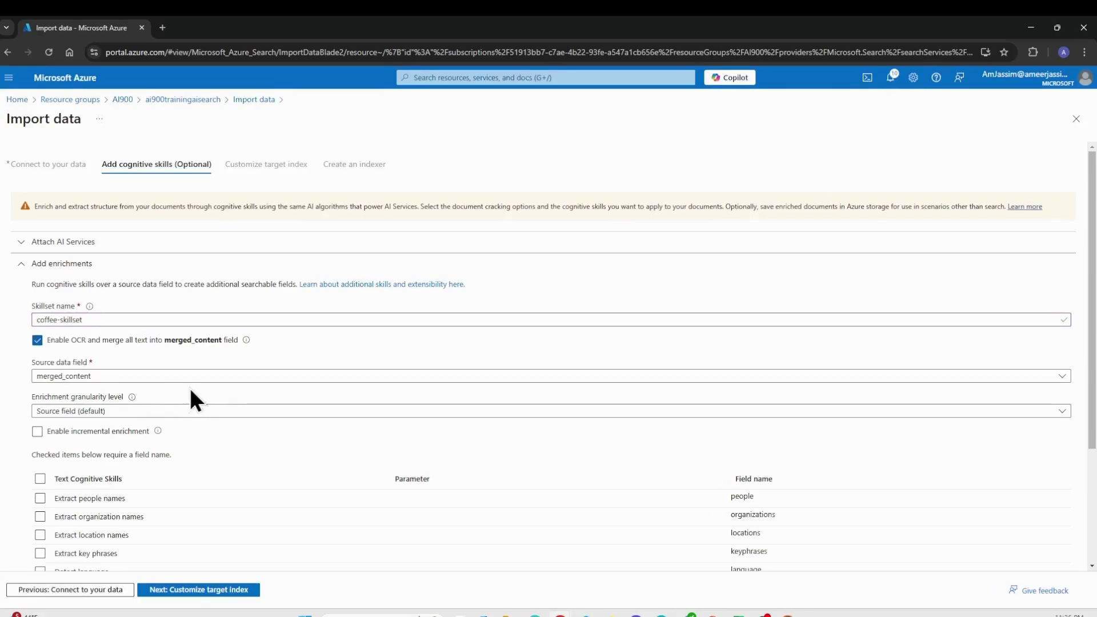
# - Set the enrichment granularity to Pages (5000 characters chunks) and enable location name extraction, key phrase extraction and sentiment detection
pyautogui.click(160, 411)
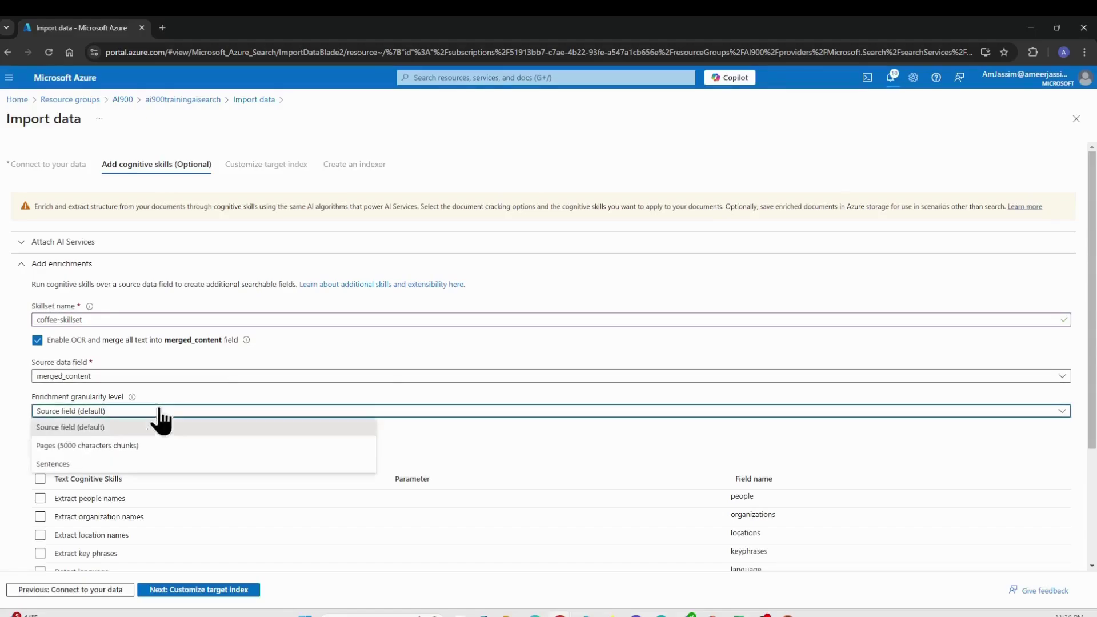
pyautogui.click(137, 446)
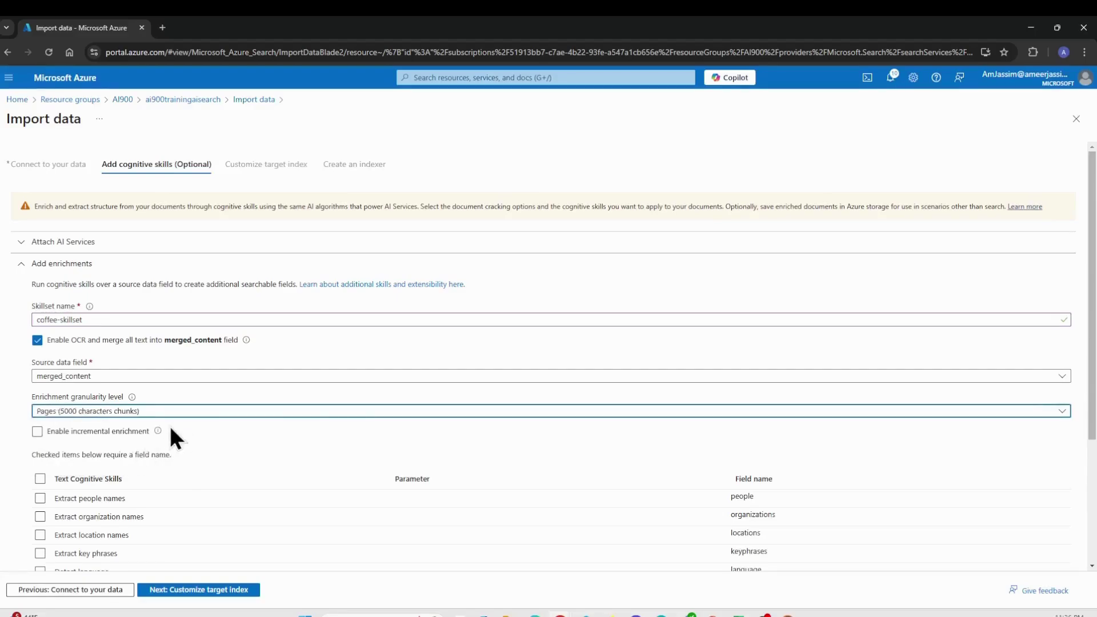
pyautogui.scroll(-1, 189, 440)
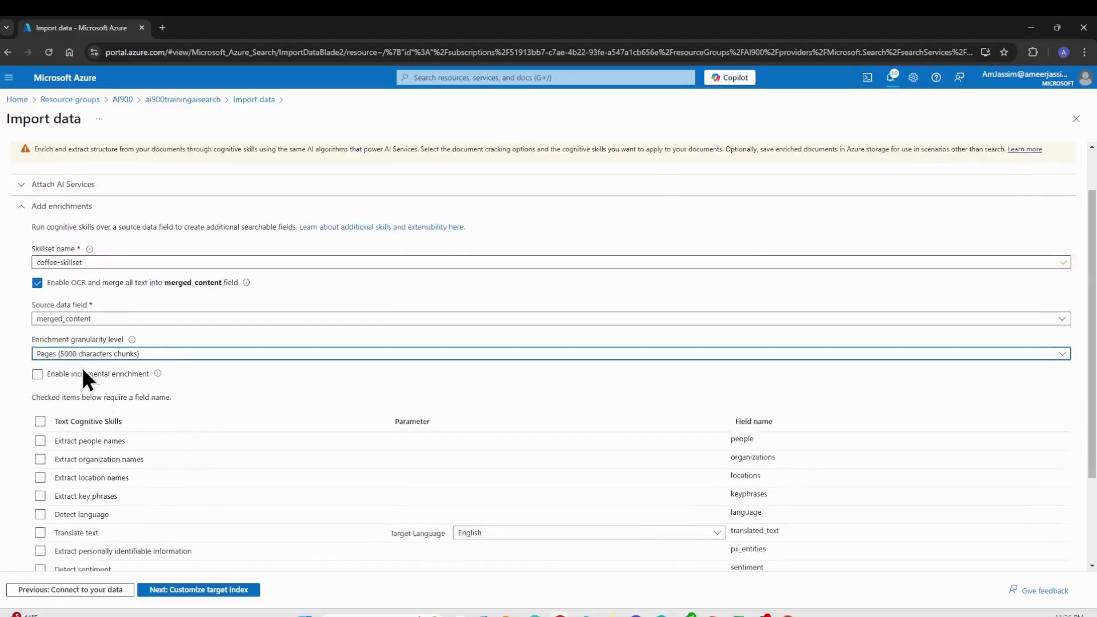
pyautogui.scroll(-2, 219, 427)
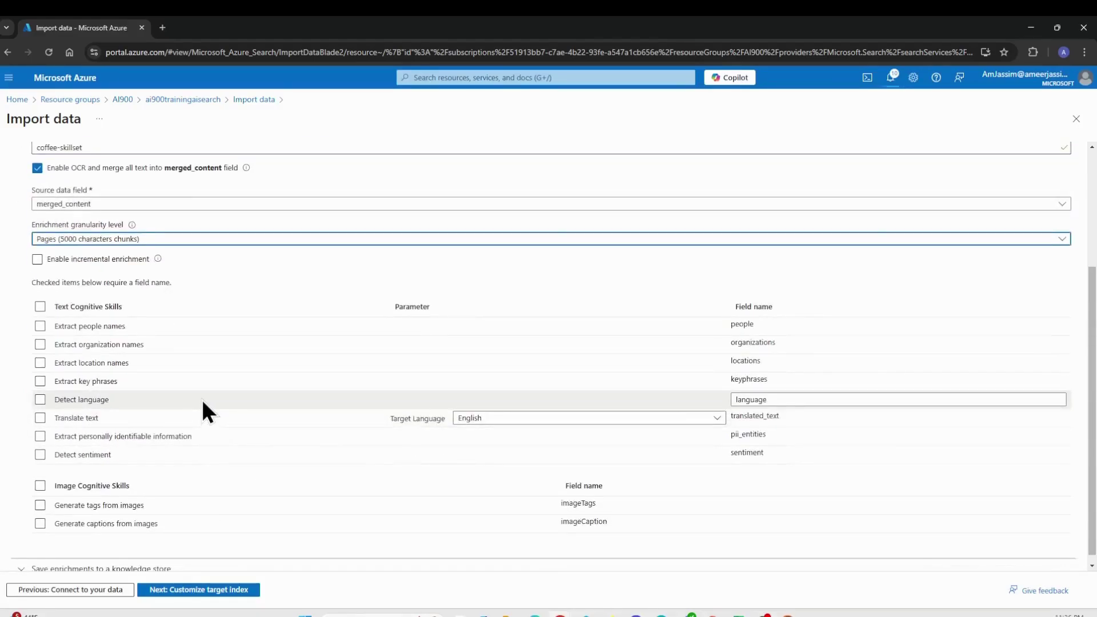
pyautogui.click(43, 362)
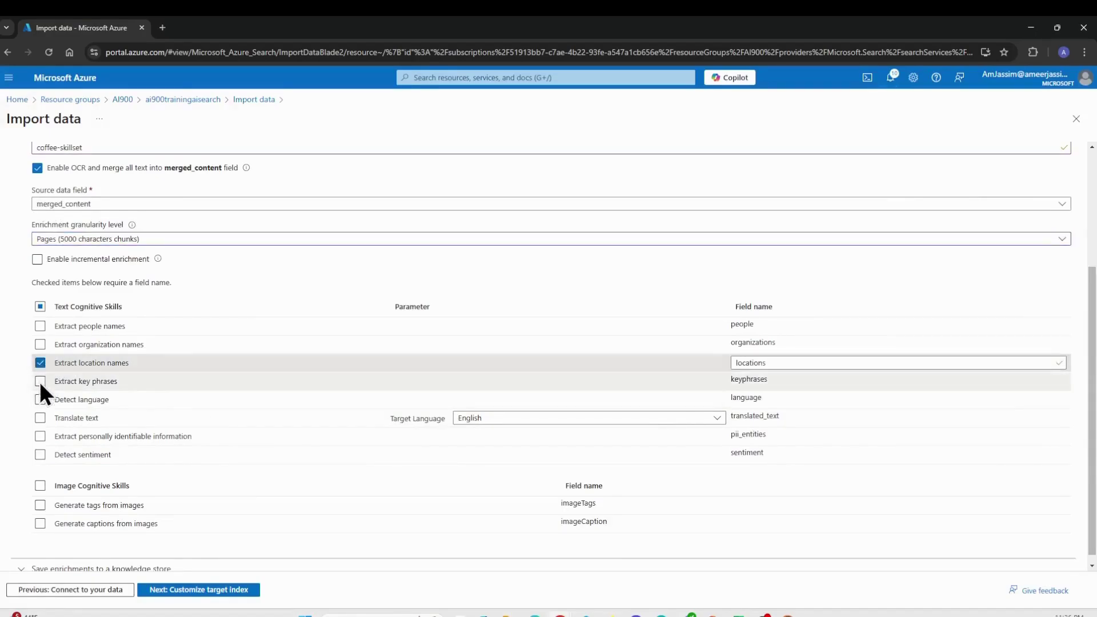
pyautogui.click(39, 382)
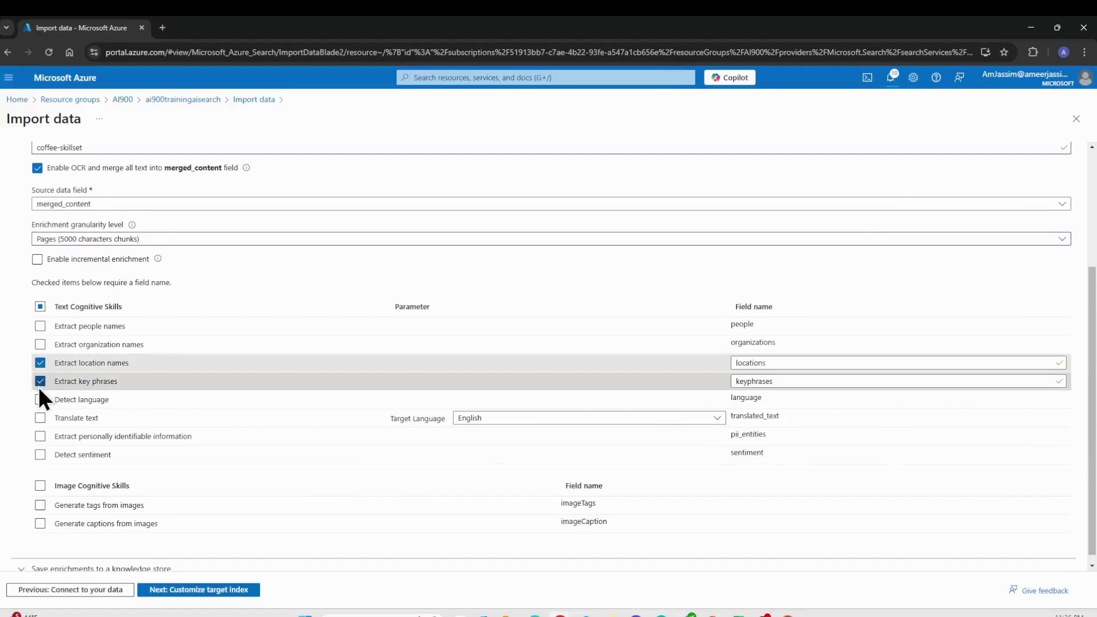
pyautogui.click(42, 451)
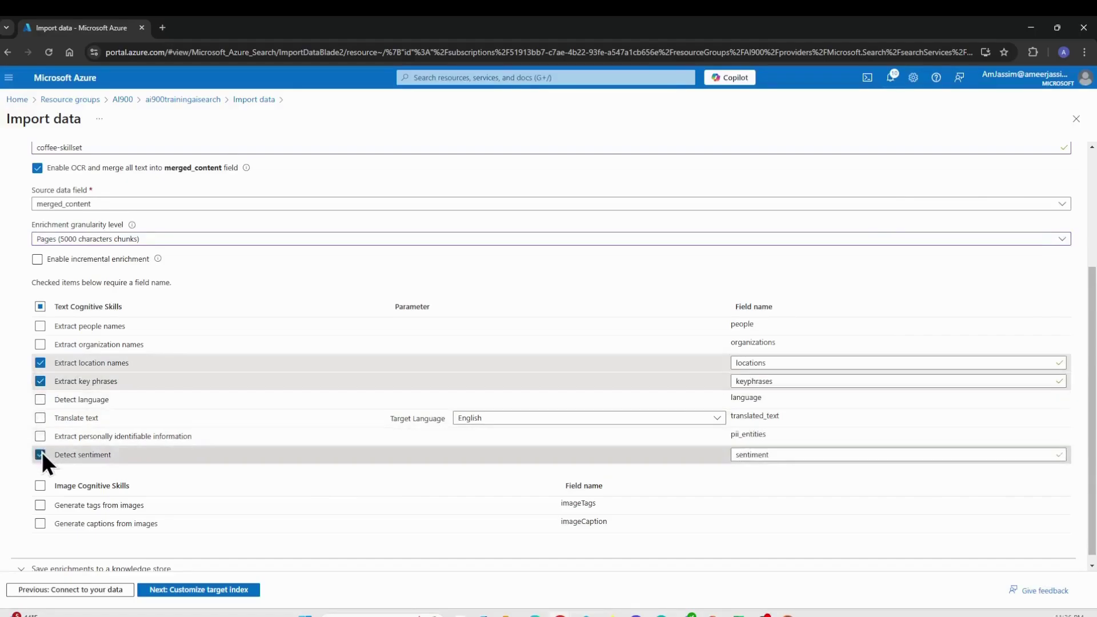
# - Enable the image cognitive skills that generate tags and captions from images
pyautogui.click(40, 505)
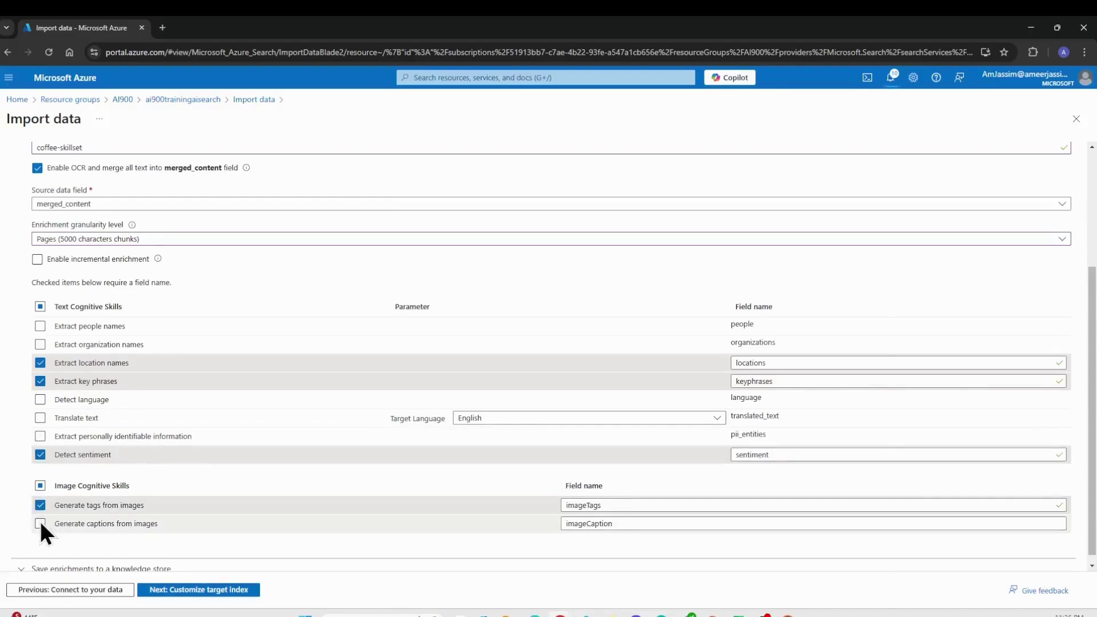
pyautogui.click(40, 522)
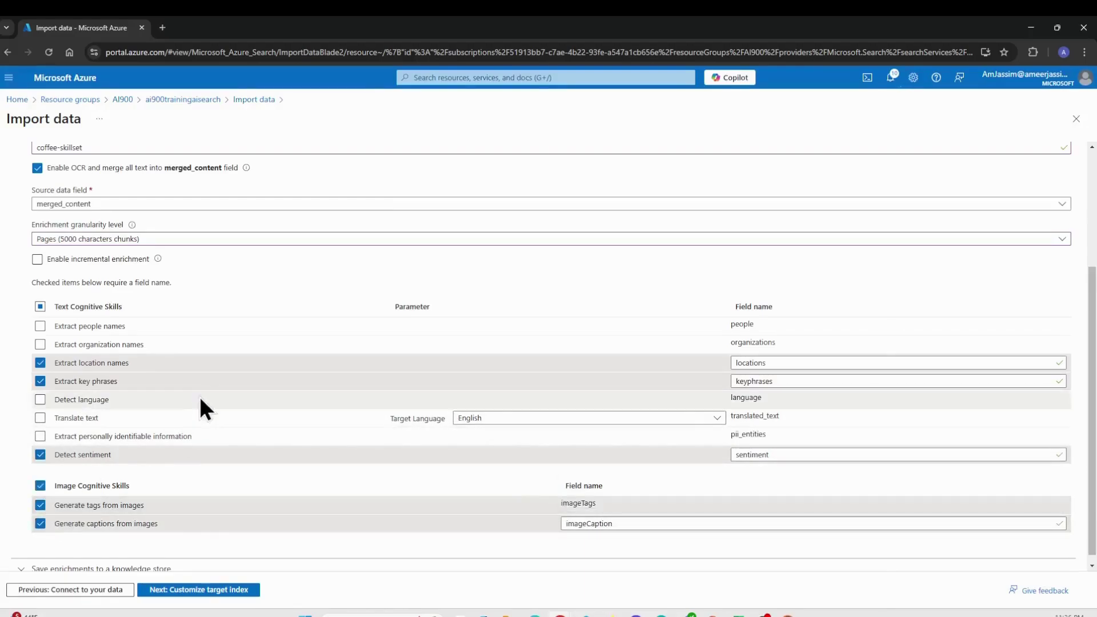
pyautogui.scroll(-1, 200, 394)
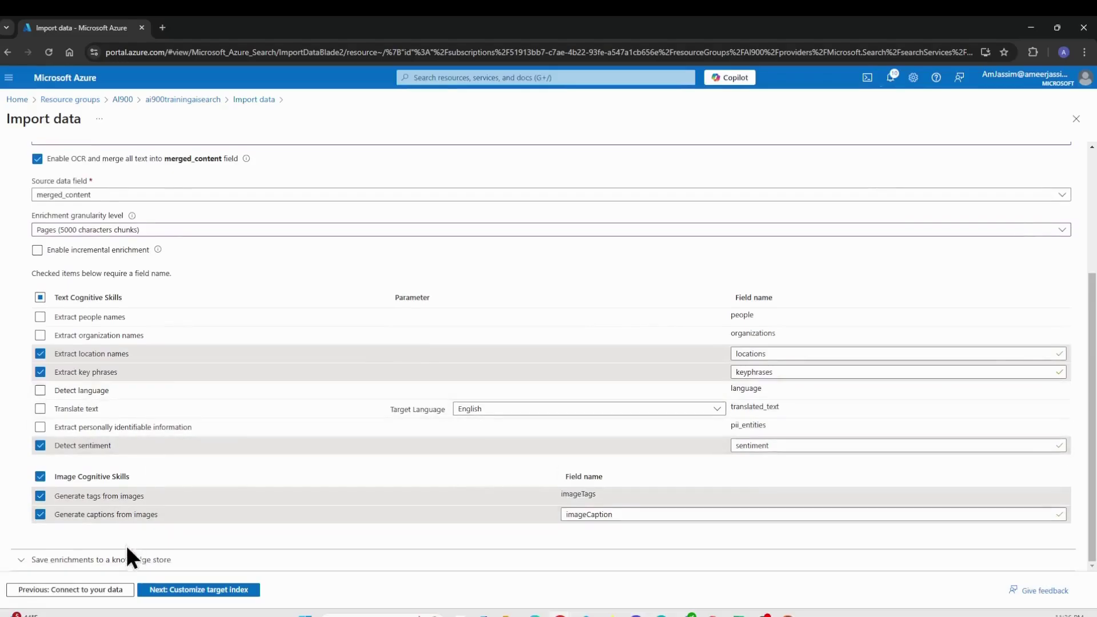
# - Enable image projections in the knowledge store and connect it to the coffee-reviews container in ai900trainingstorage01
pyautogui.click(127, 561)
pyautogui.scroll(-4, 161, 457)
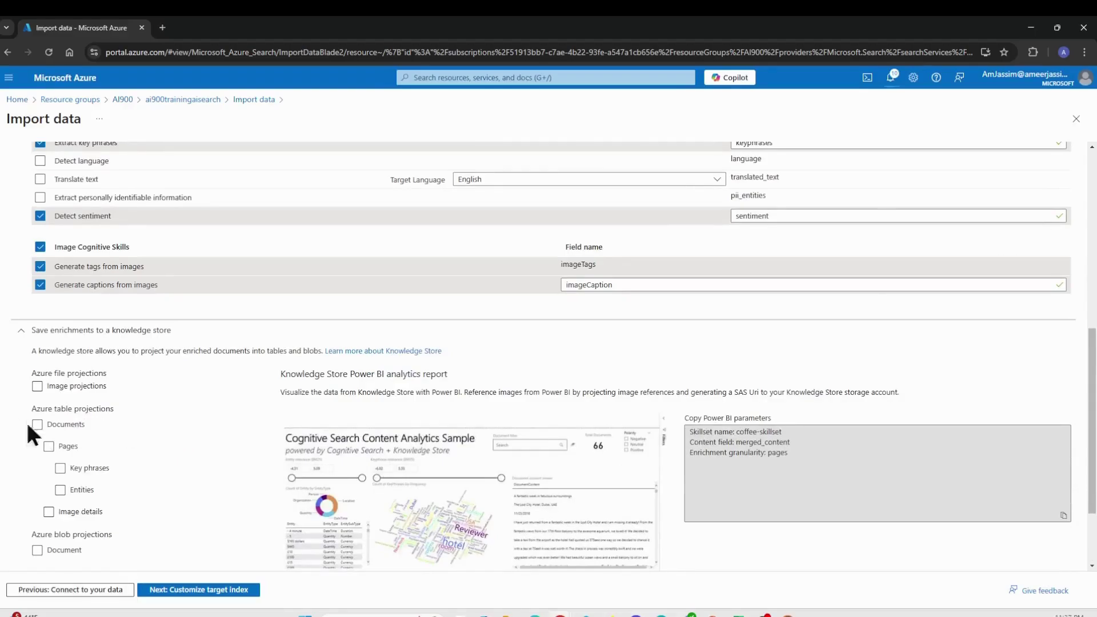
pyautogui.click(86, 386)
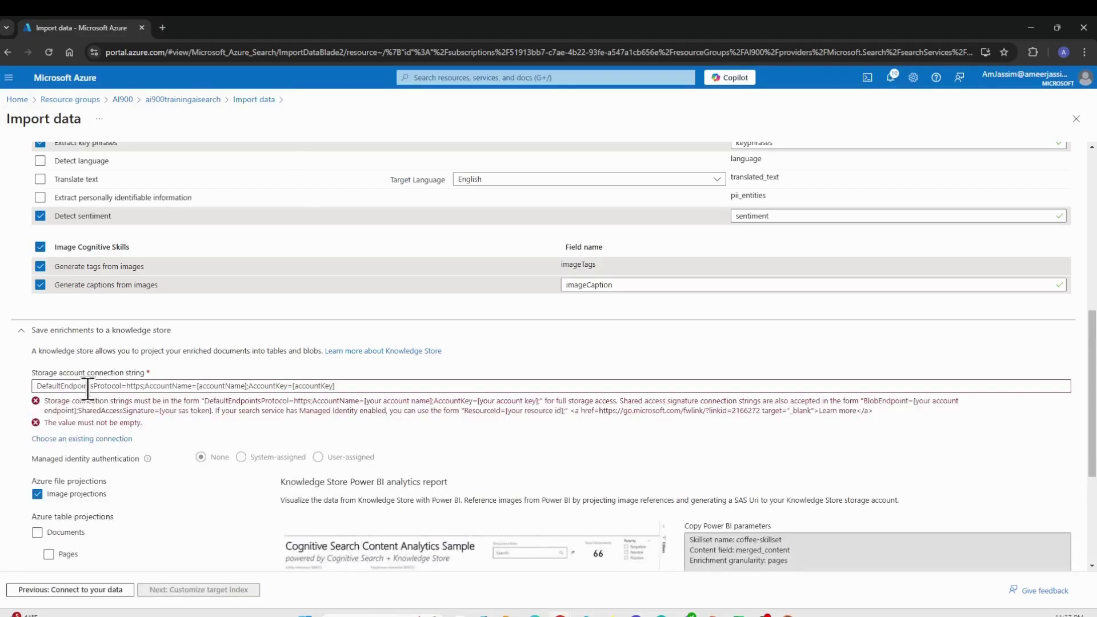
pyautogui.click(103, 439)
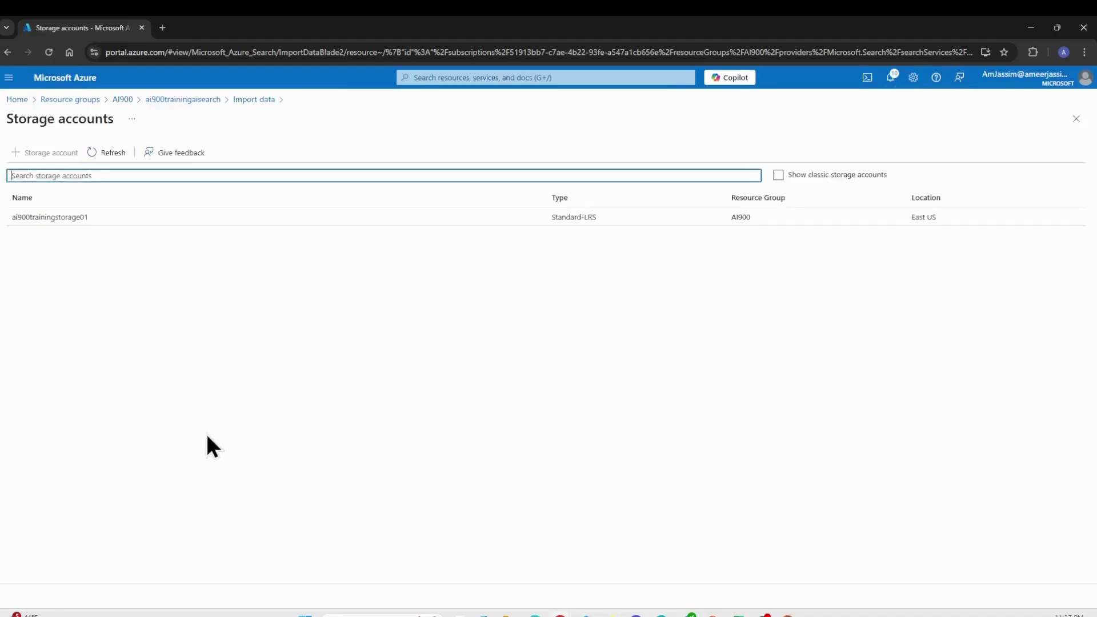
pyautogui.click(104, 217)
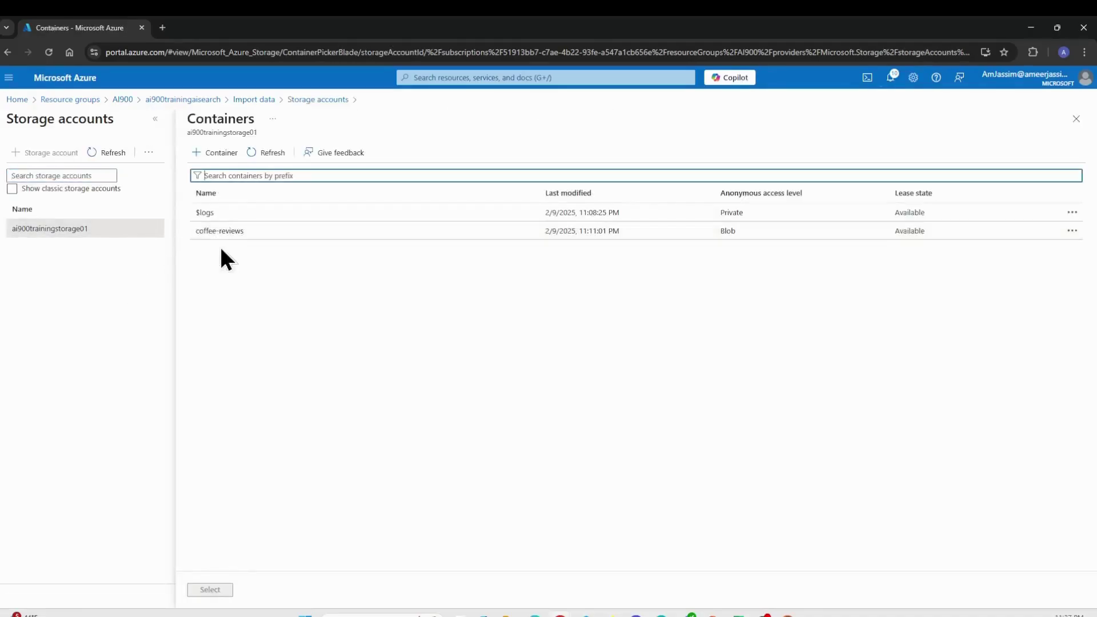
pyautogui.click(228, 234)
pyautogui.click(206, 588)
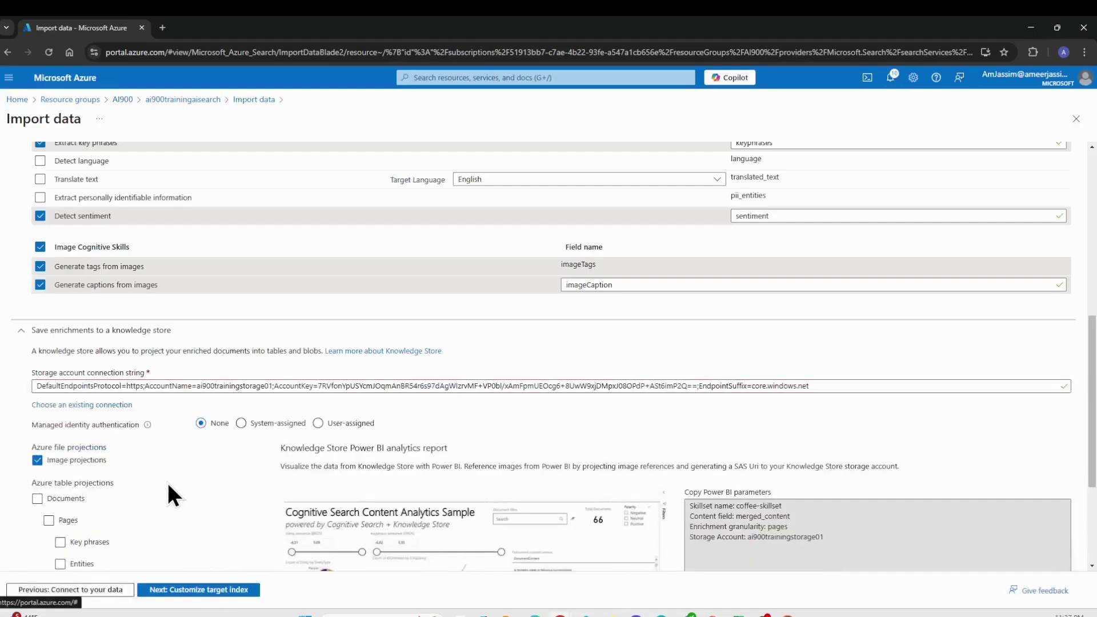
# - Enable the Documents table projections with all their sub-items for the knowledge store and proceed to customizing the target index
pyautogui.scroll(-1, 168, 485)
pyautogui.scroll(-2, 169, 486)
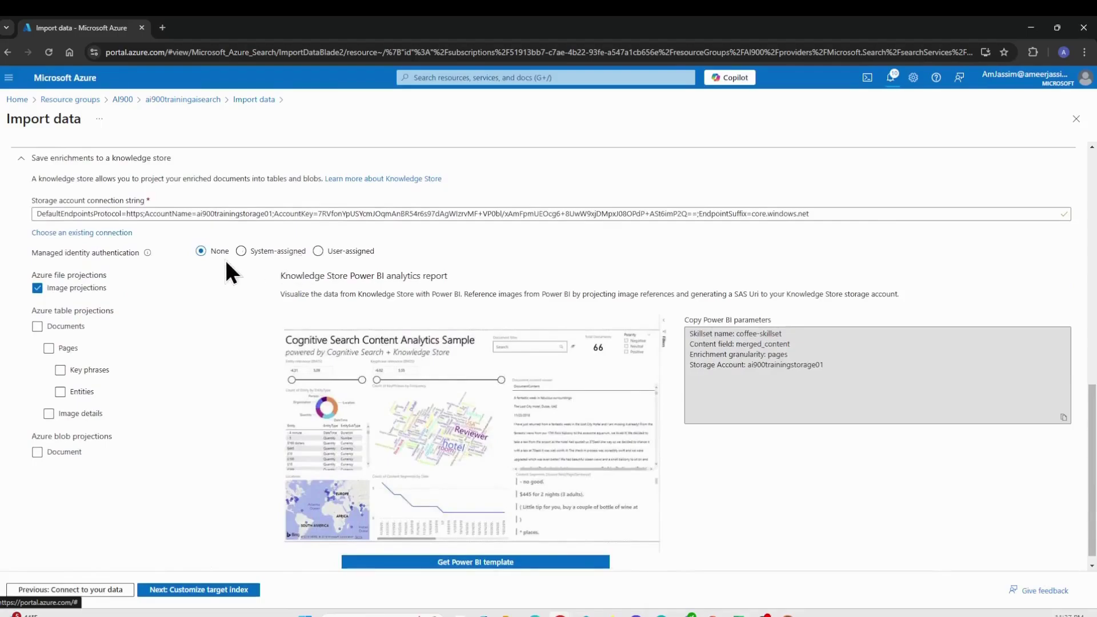
pyautogui.click(67, 327)
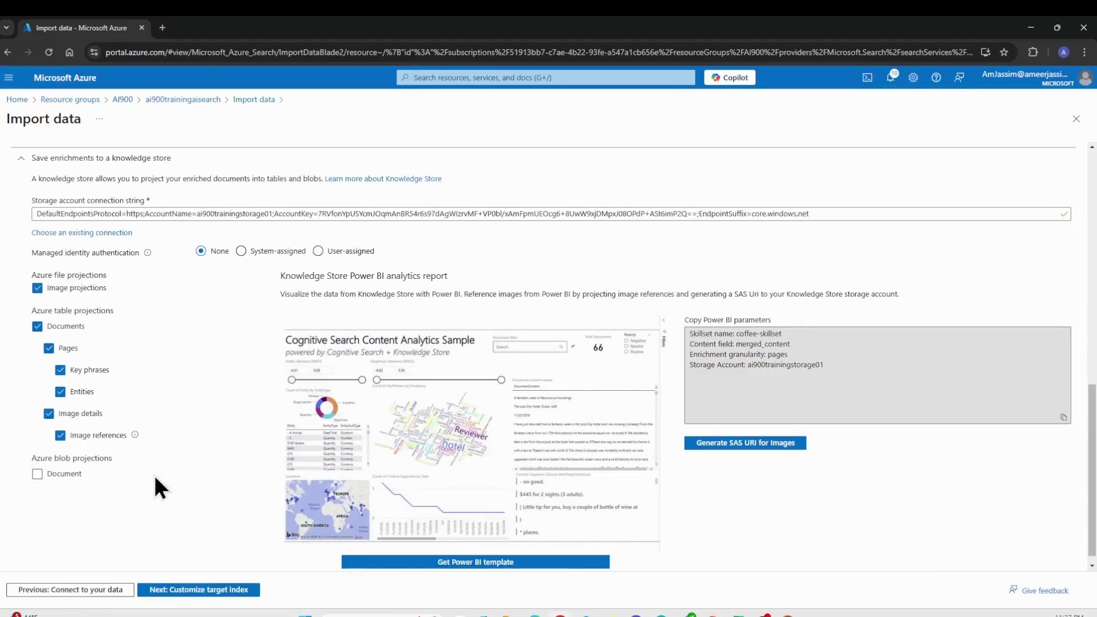
pyautogui.scroll(-1, 156, 487)
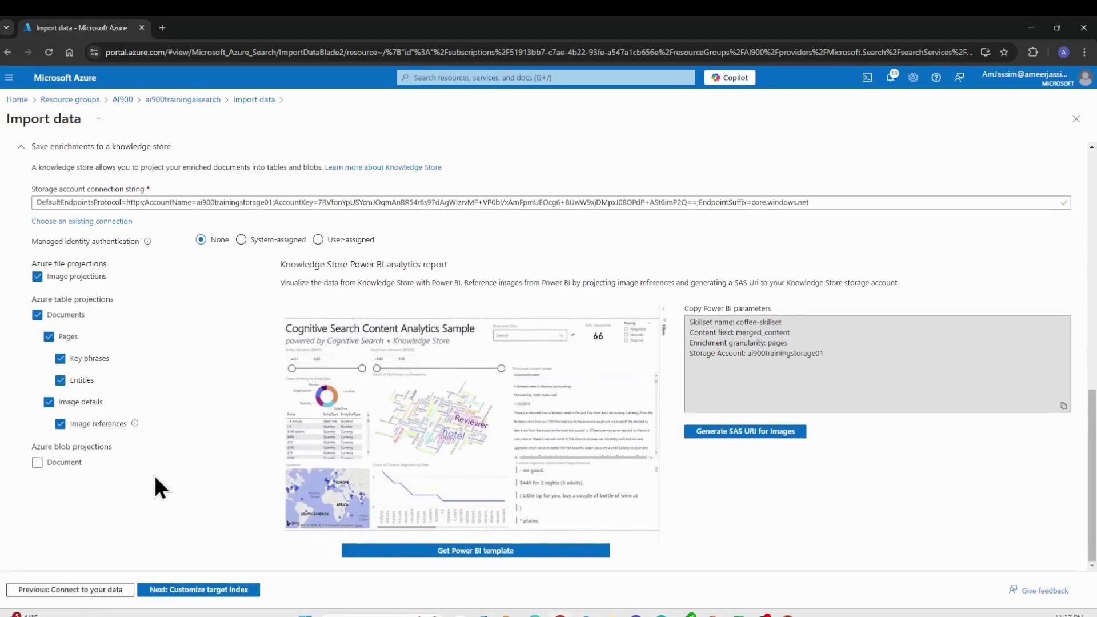
pyautogui.click(186, 591)
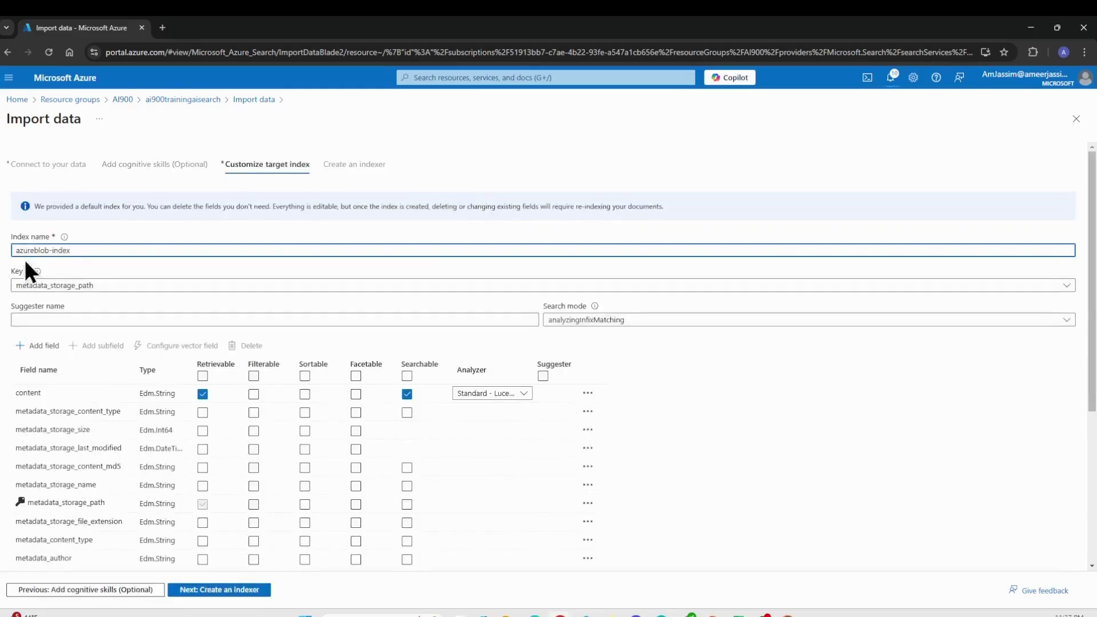
# - Name the target index coffee-index and keep metadata_storage_path as its key
pyautogui.moveTo(49, 251); pyautogui.dragTo(8, 258)
pyautogui.write('coffee')
pyautogui.click(216, 286)
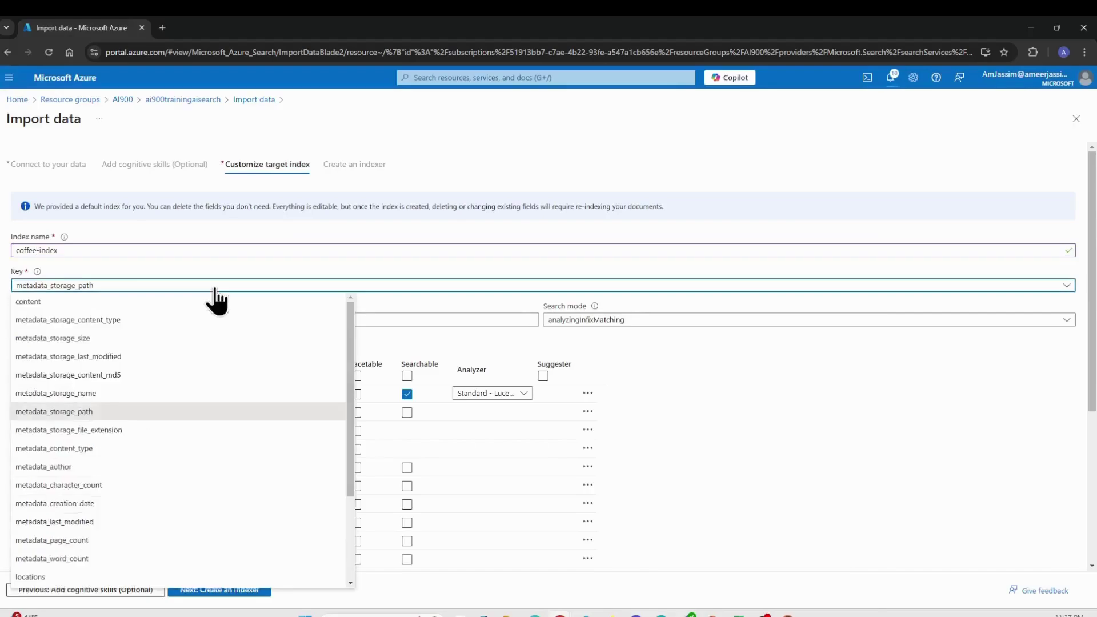
pyautogui.click(215, 288)
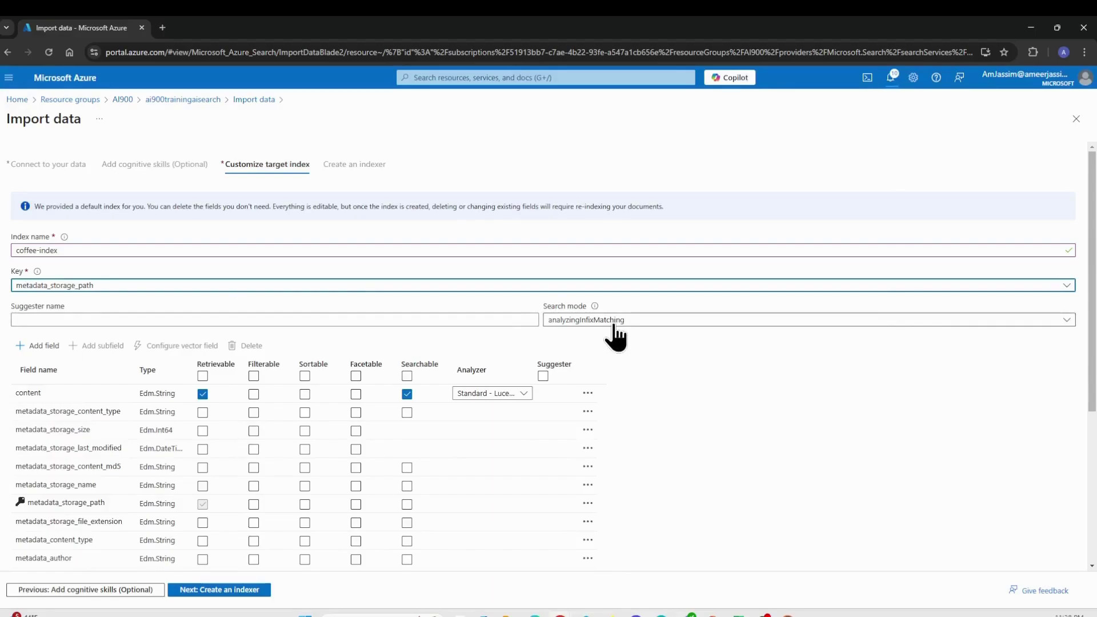
# - Make content, locations, keyphrases, sentiment, merged_content, text, layoutText, imageTags and imageCaption filterable in the index, and proceed to the indexer stage
pyautogui.click(253, 396)
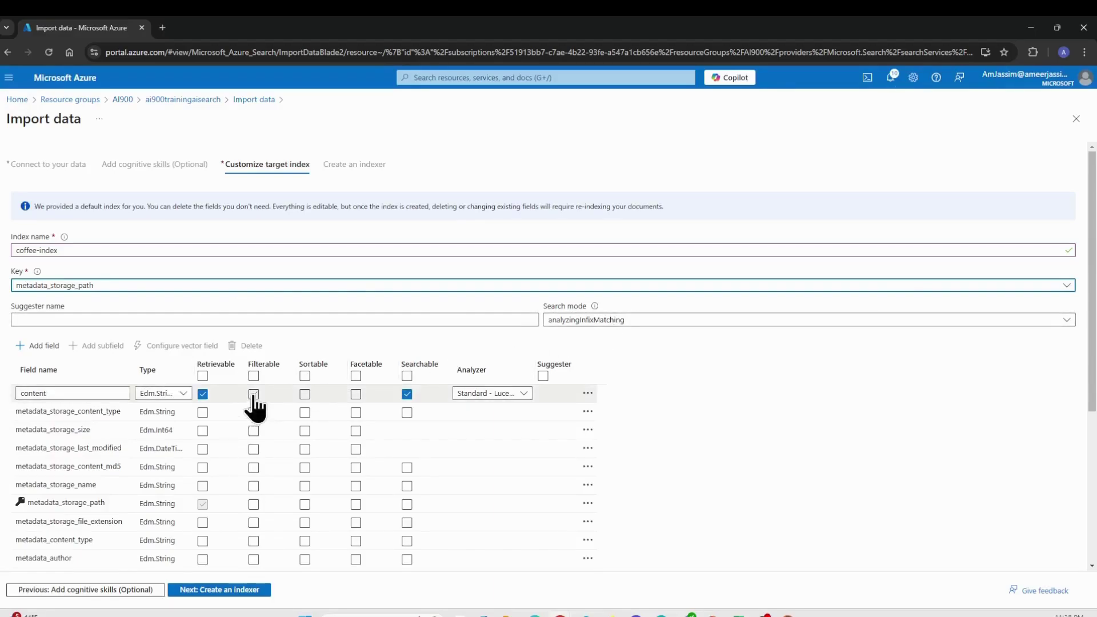
pyautogui.click(254, 394)
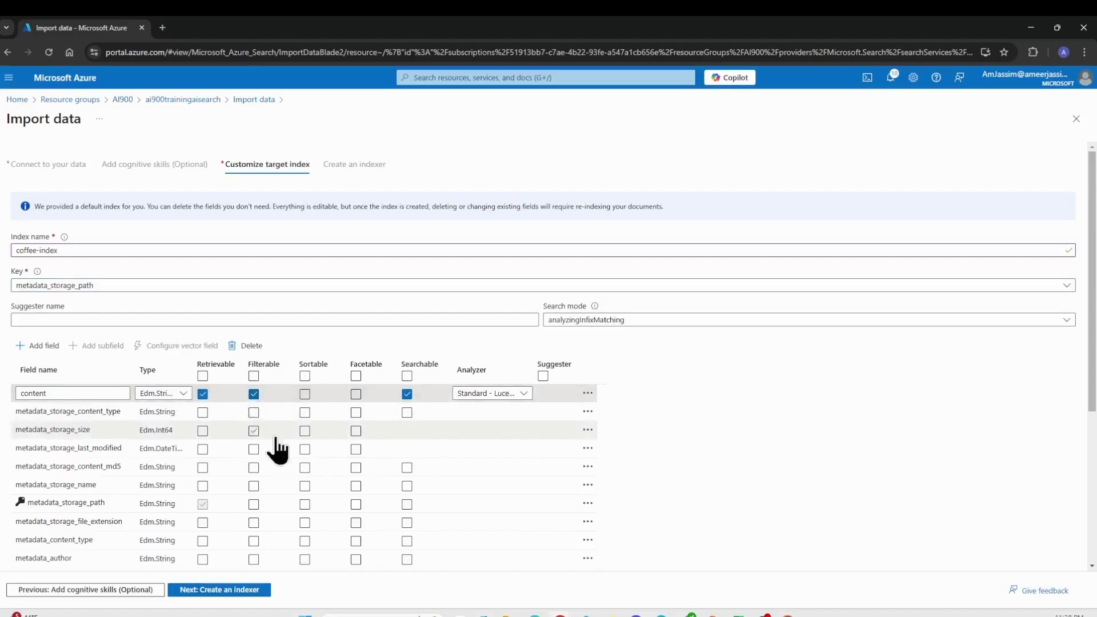
pyautogui.scroll(-4, 278, 448)
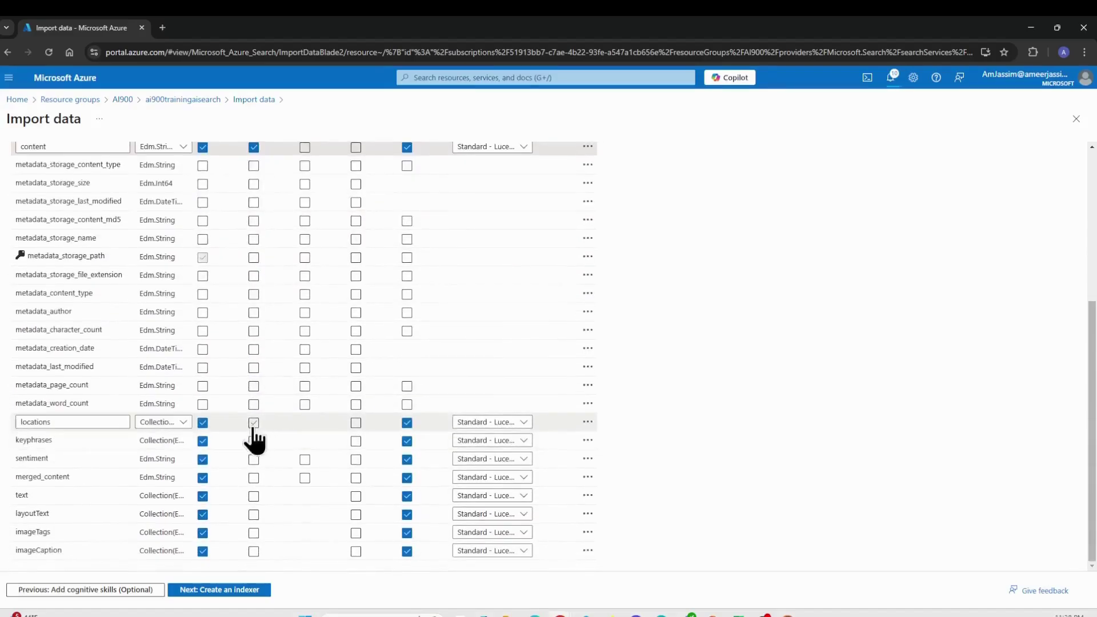
pyautogui.click(254, 424)
pyautogui.click(254, 441)
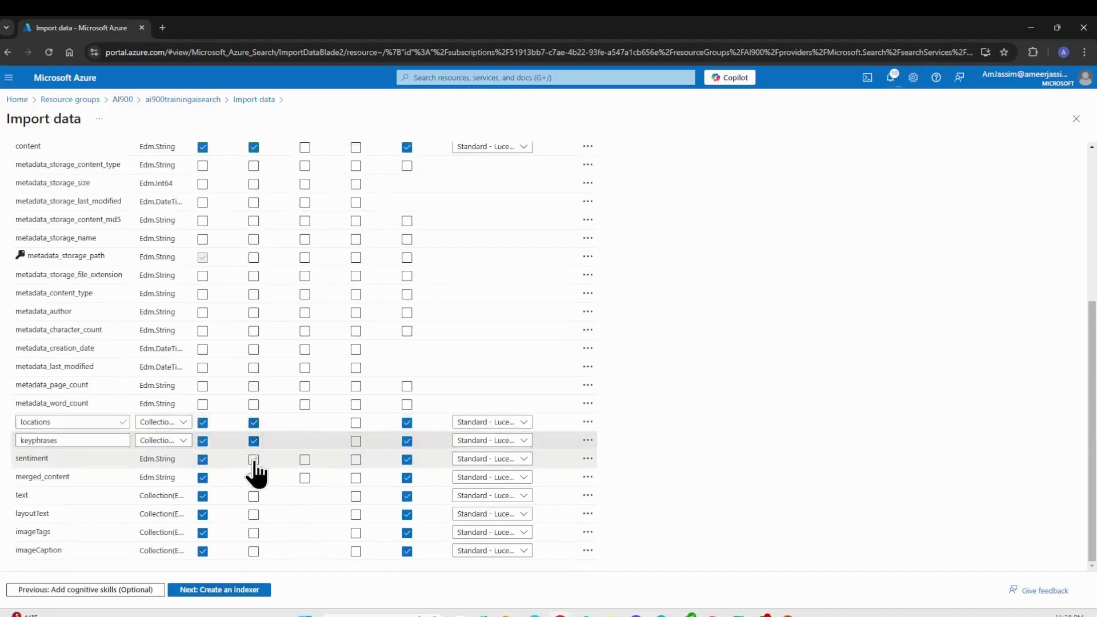
pyautogui.click(254, 460)
pyautogui.click(254, 478)
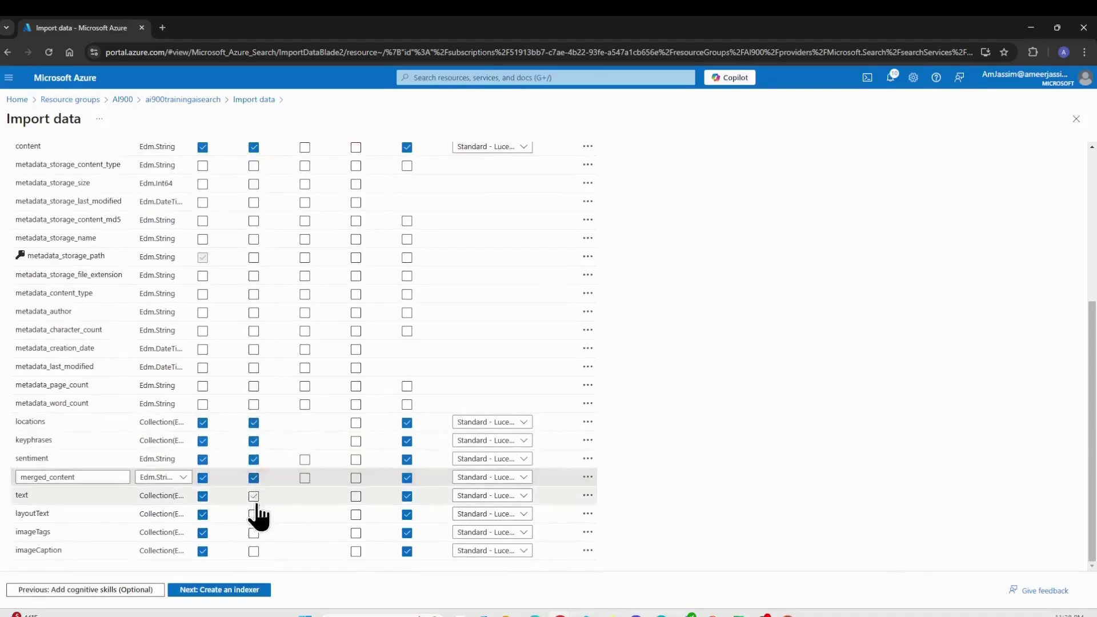
pyautogui.click(254, 496)
pyautogui.click(254, 515)
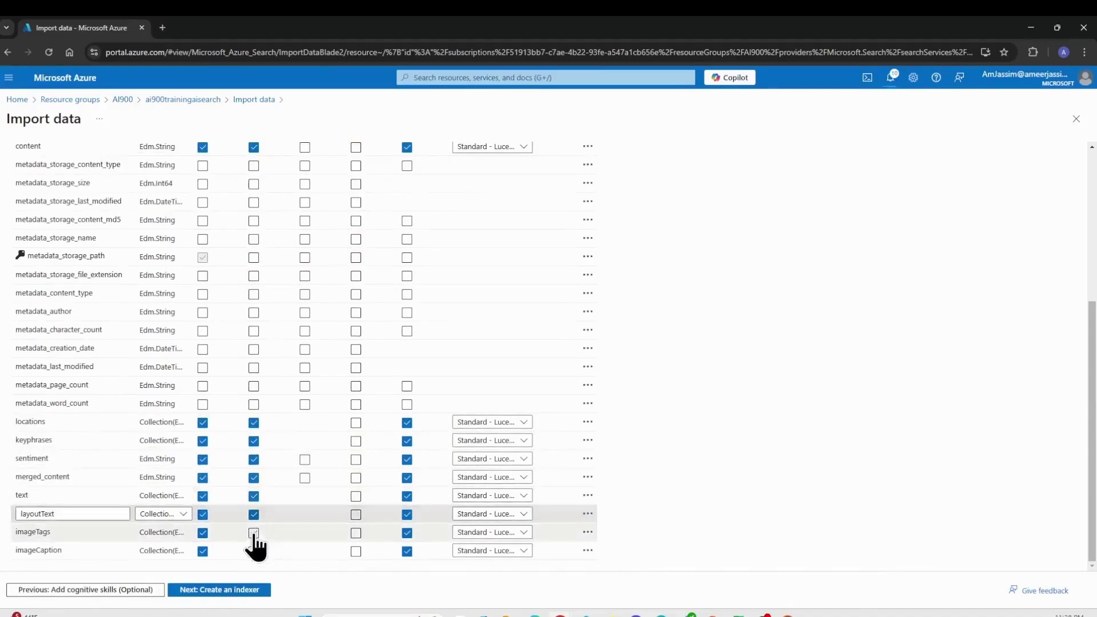
pyautogui.click(254, 532)
pyautogui.click(254, 551)
pyautogui.scroll(4, 306, 380)
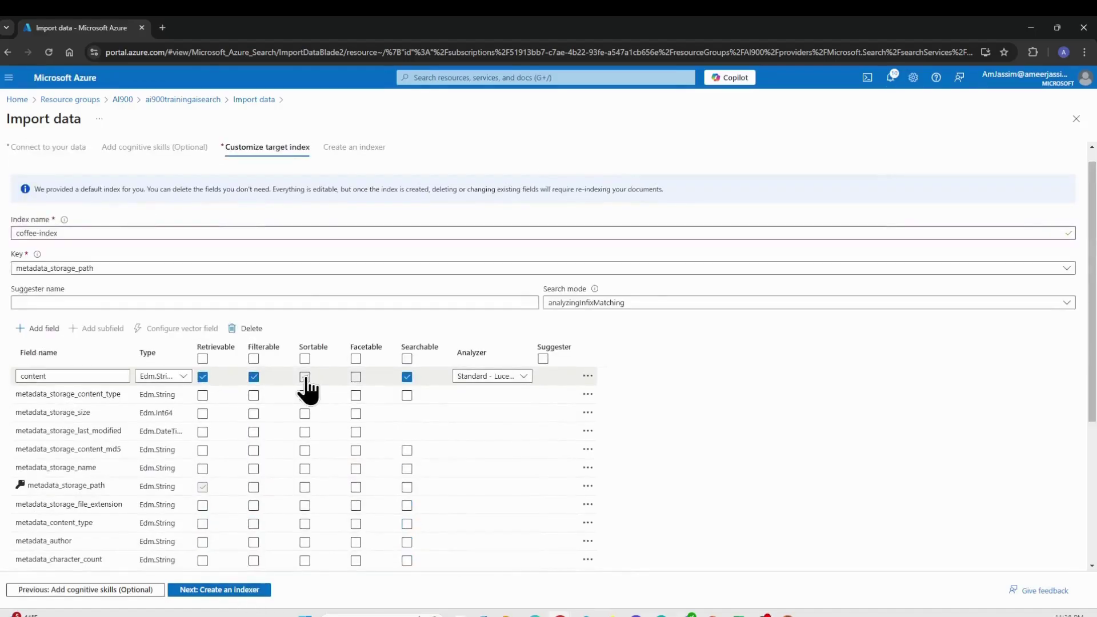
pyautogui.scroll(-4, 307, 380)
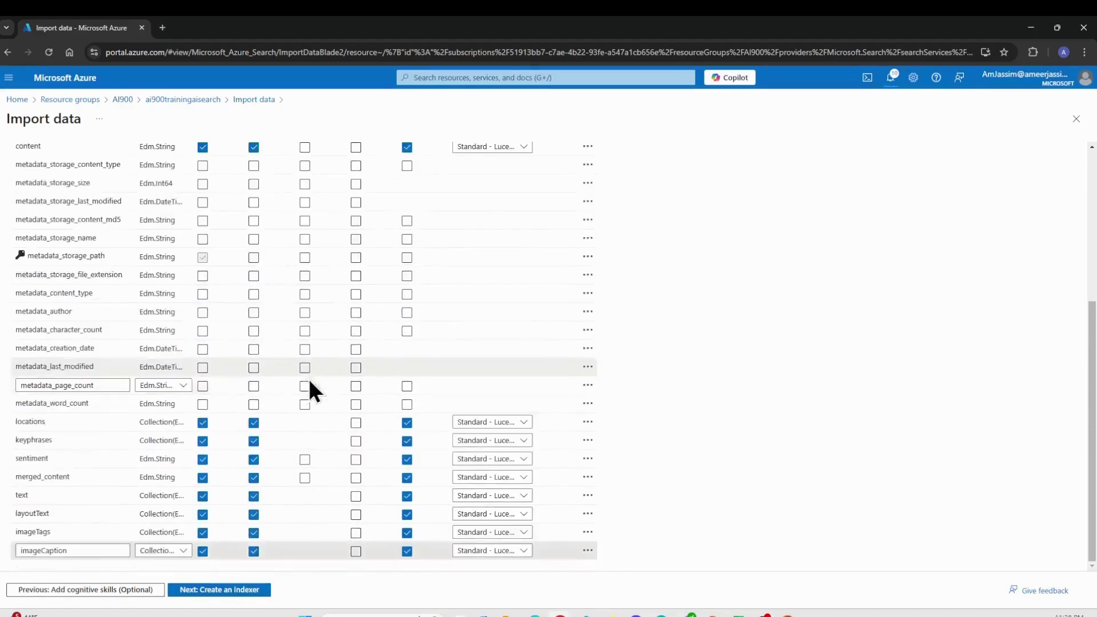
pyautogui.click(222, 590)
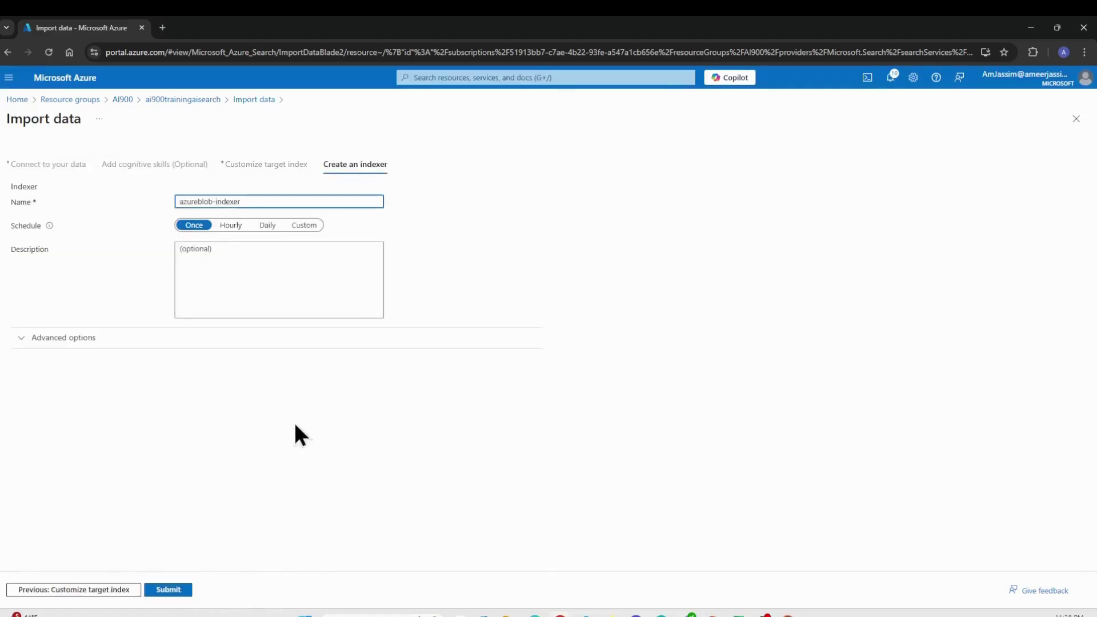
# - Name the indexer coffee-indexer, check that Base-64 Encode Keys is enabled in its advanced options, and submit the import
pyautogui.doubleClick(211, 200)
pyautogui.write('coffee')
pyautogui.click(96, 340)
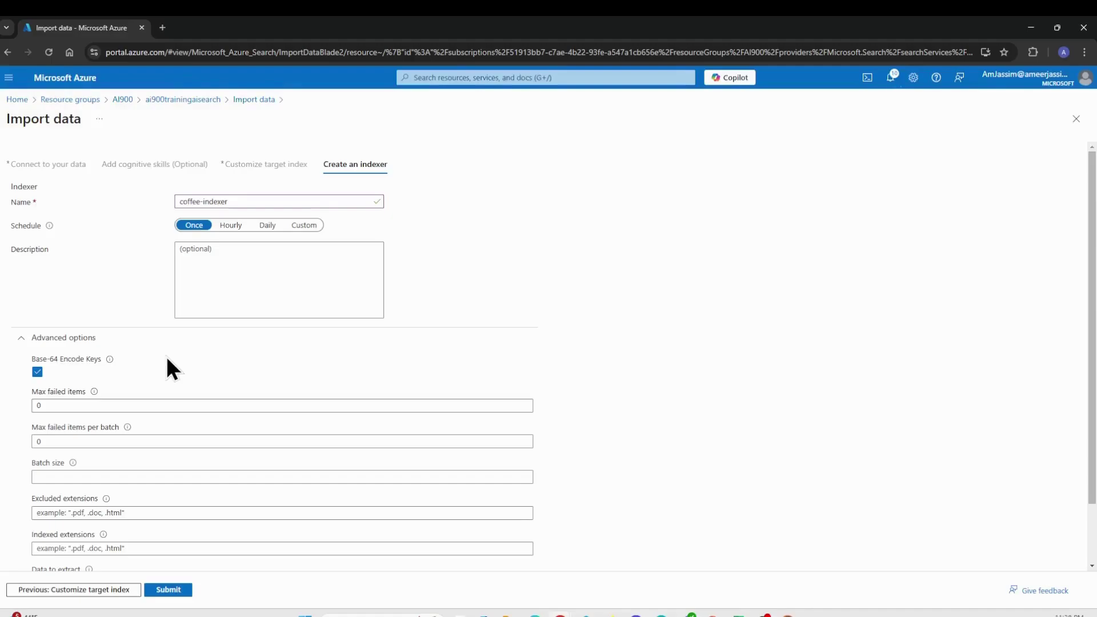
pyautogui.scroll(-2, 167, 357)
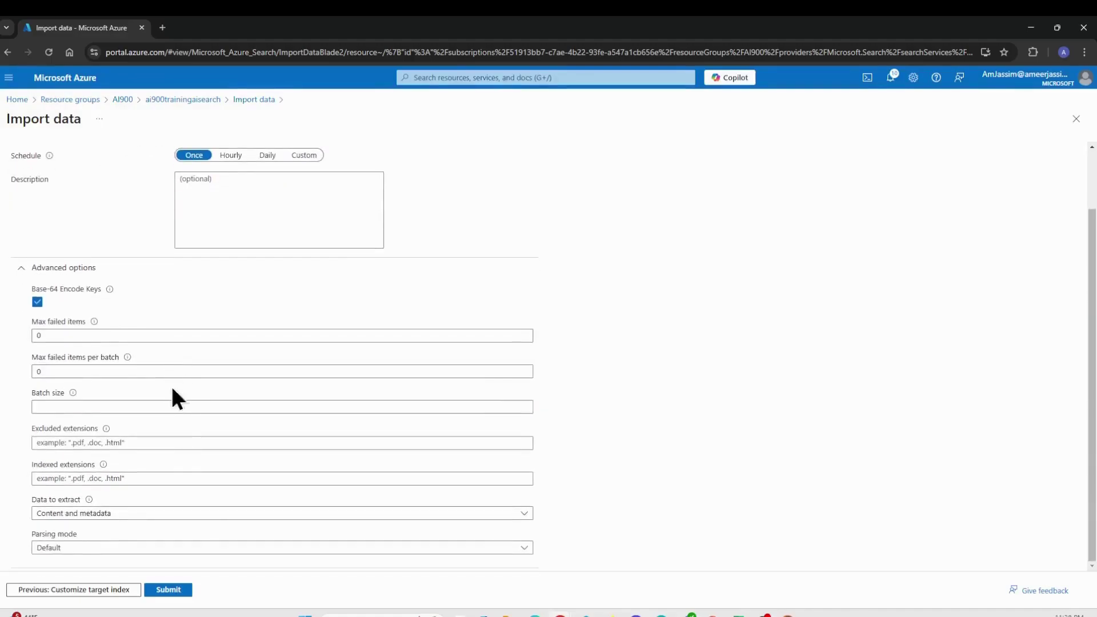
pyautogui.click(168, 590)
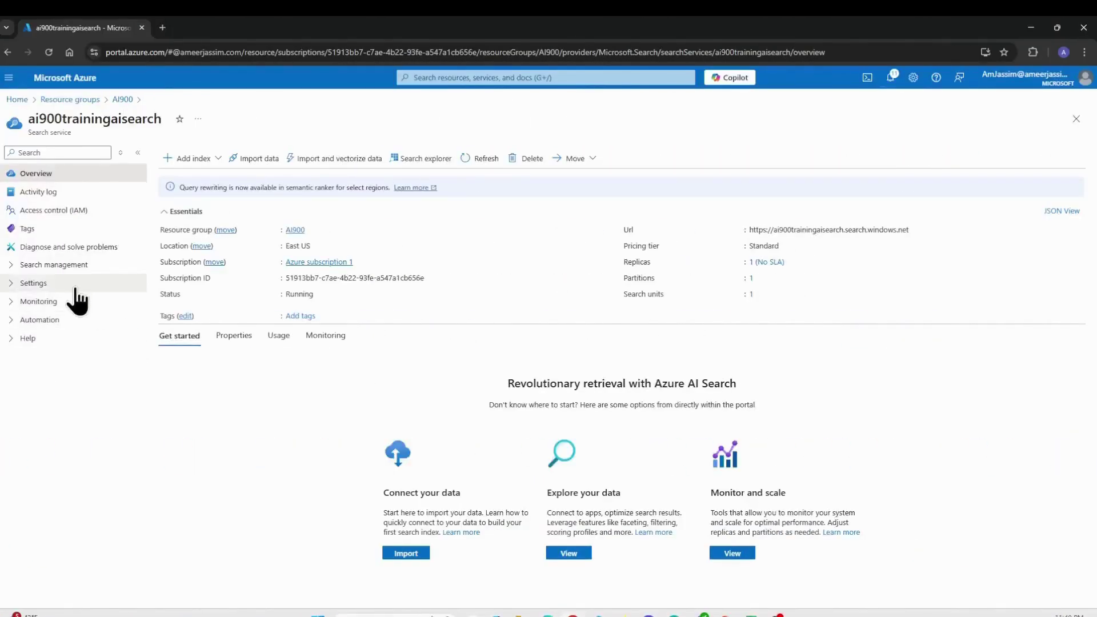
# - Open coffee-indexer from the search service's indexers and check its execution history
pyautogui.click(57, 265)
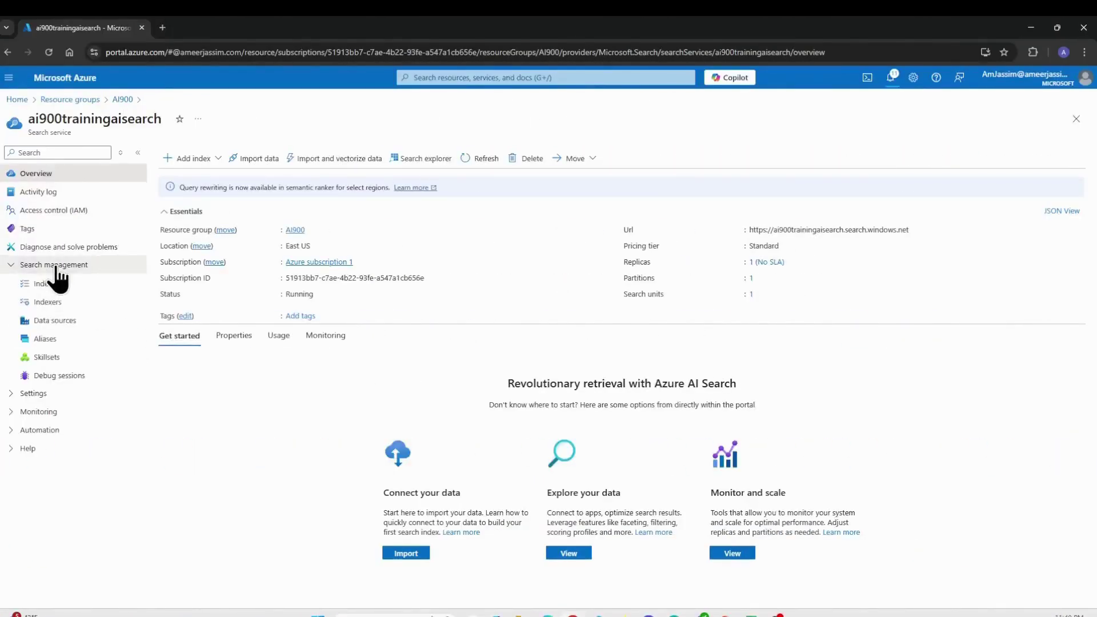
pyautogui.click(52, 302)
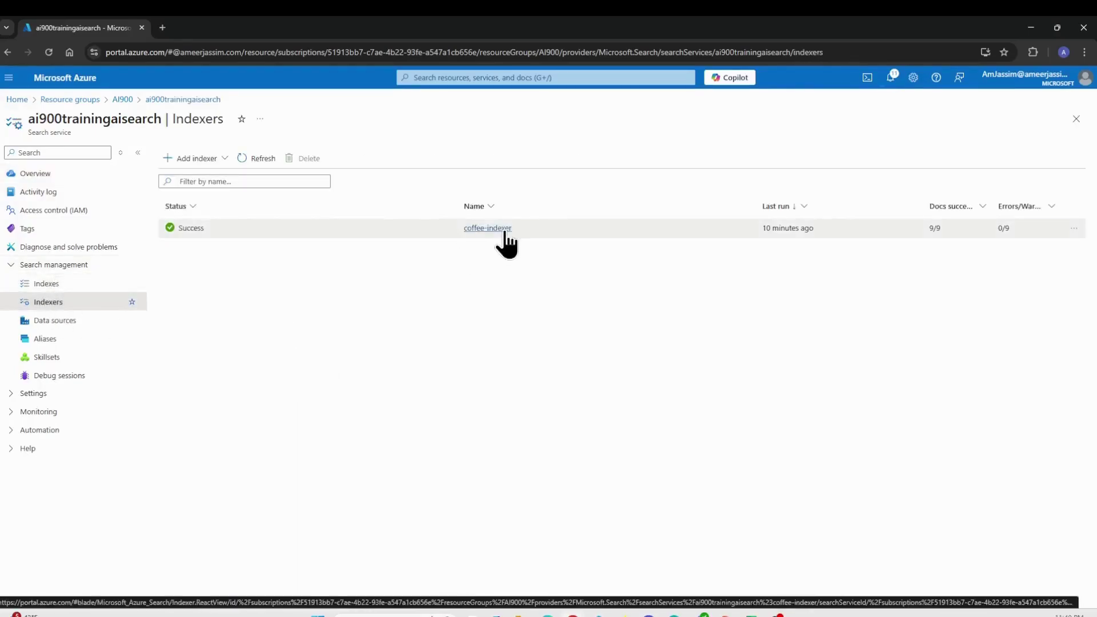
pyautogui.click(506, 244)
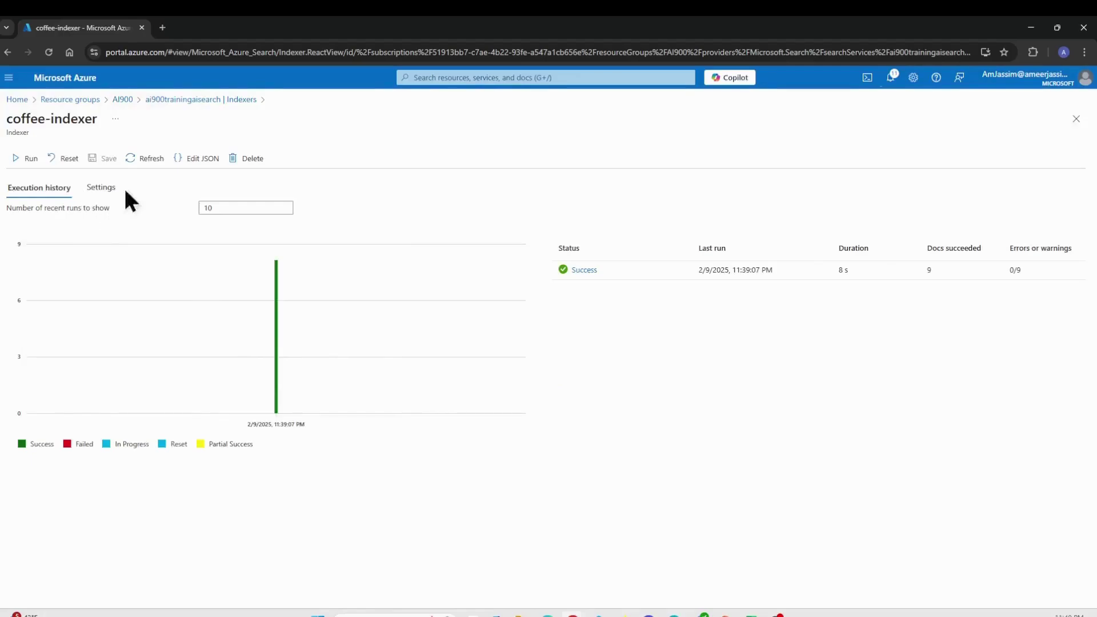
# - Return to the ai900trainingaisearch service through the AI900 resource group and open Search explorer
pyautogui.click(131, 100)
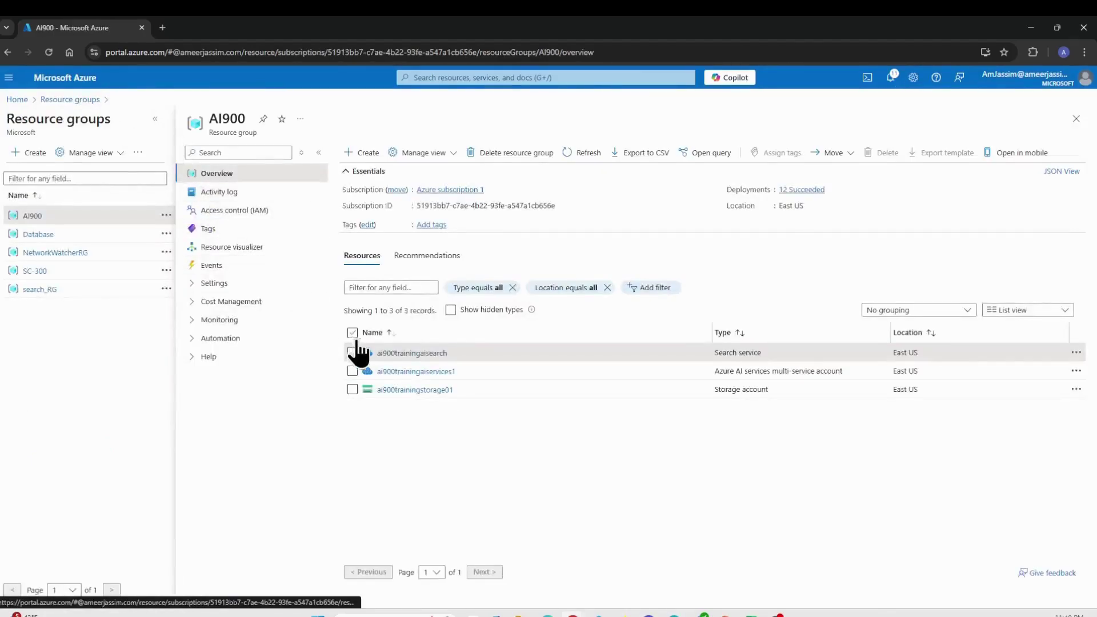
pyautogui.click(419, 353)
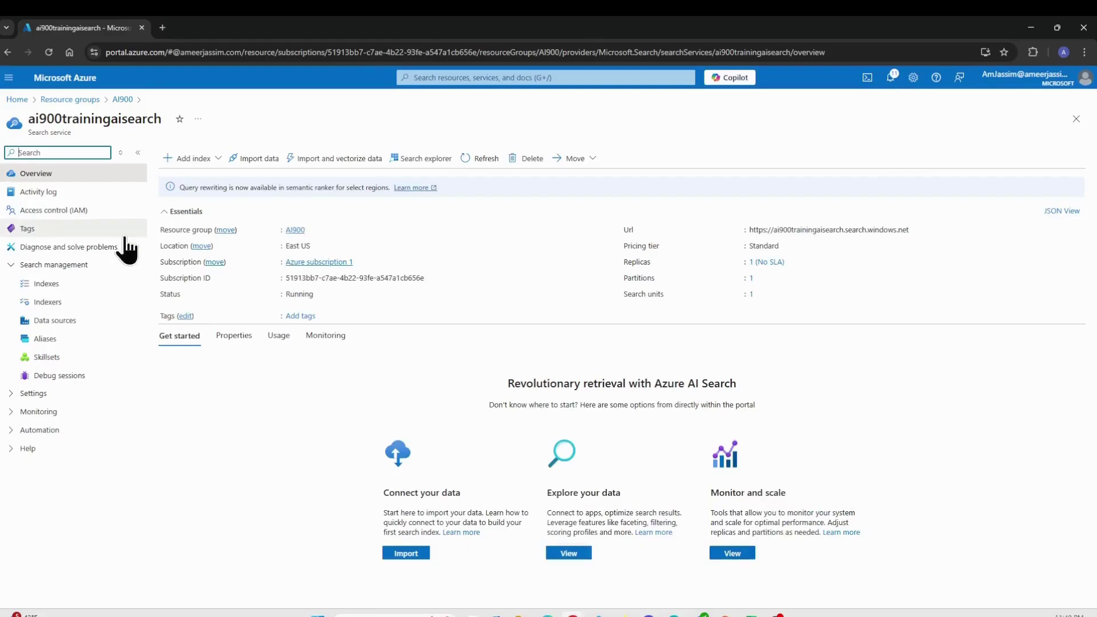
pyautogui.click(421, 164)
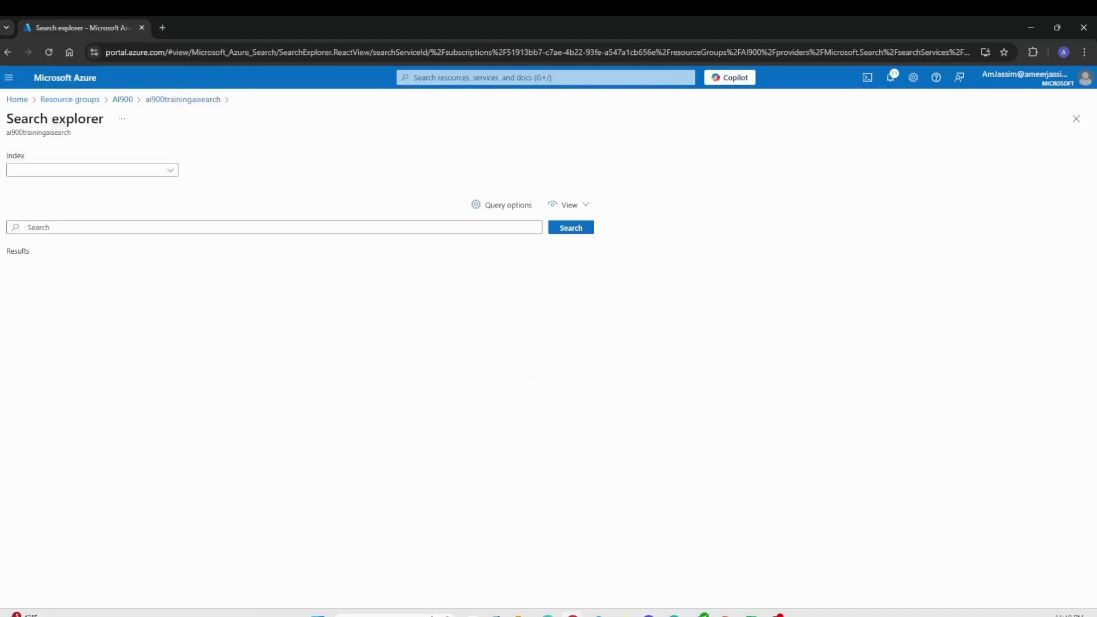
pyautogui.click(282, 248)
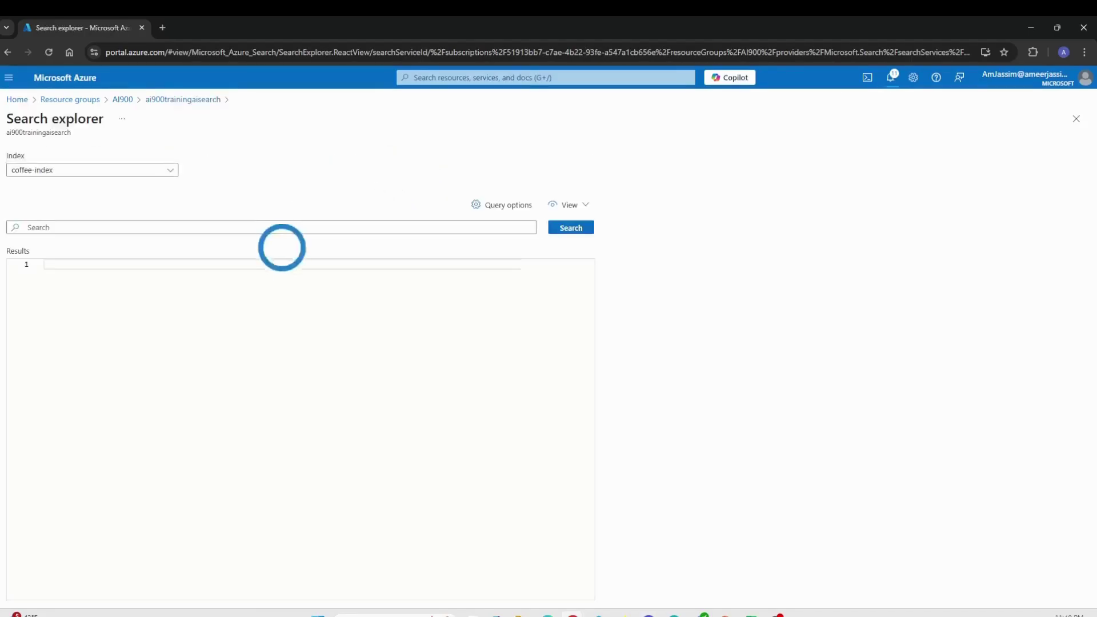
# - Show the query as JSON and search all documents in coffee-index with "search": "*" and "count": true
pyautogui.click(573, 206)
pyautogui.click(584, 268)
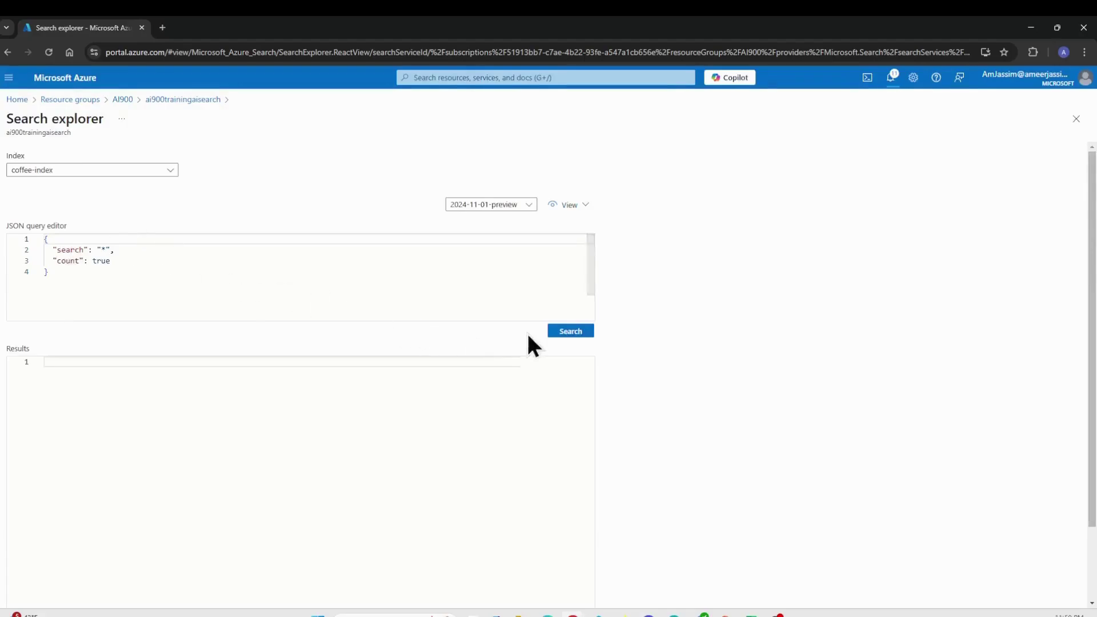
pyautogui.click(564, 333)
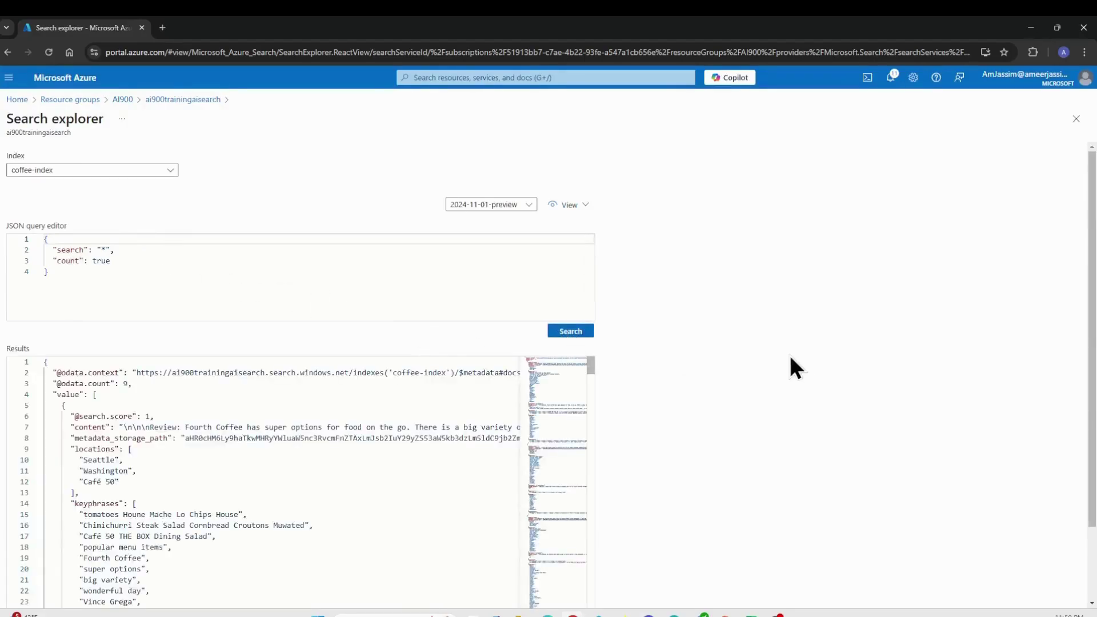
# - Examine the locations, keyphrases and sentiment fields of the documents returned by the all-documents search
pyautogui.scroll(-1, 769, 370)
pyautogui.scroll(-1, 411, 387)
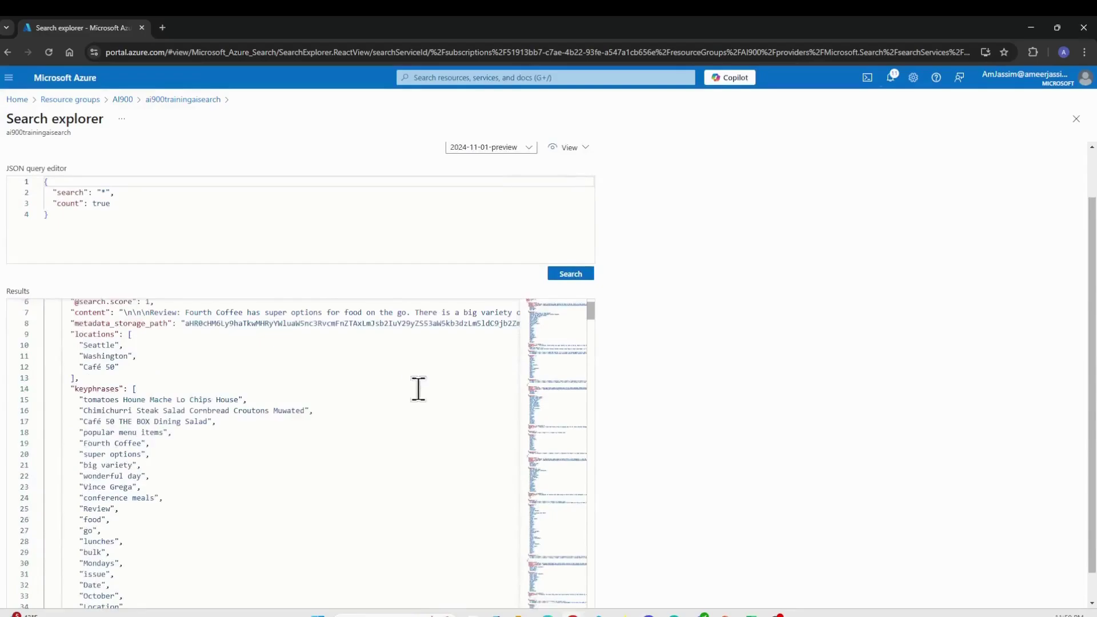
pyautogui.scroll(-1, 704, 395)
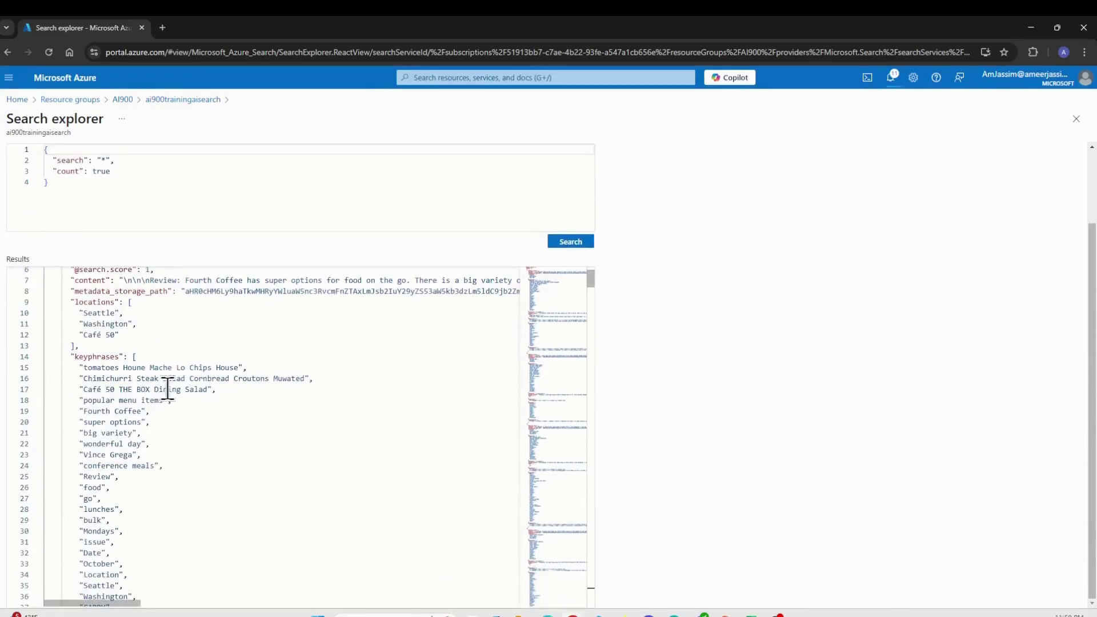
pyautogui.scroll(-4, 222, 381)
pyautogui.scroll(-12, 221, 382)
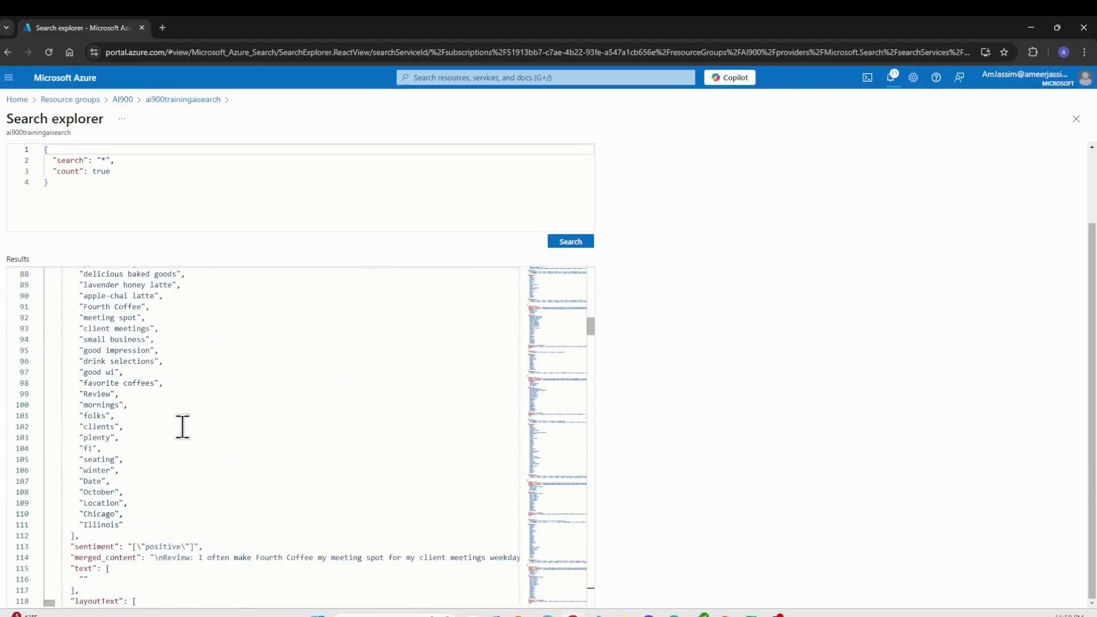
pyautogui.scroll(-1, 182, 427)
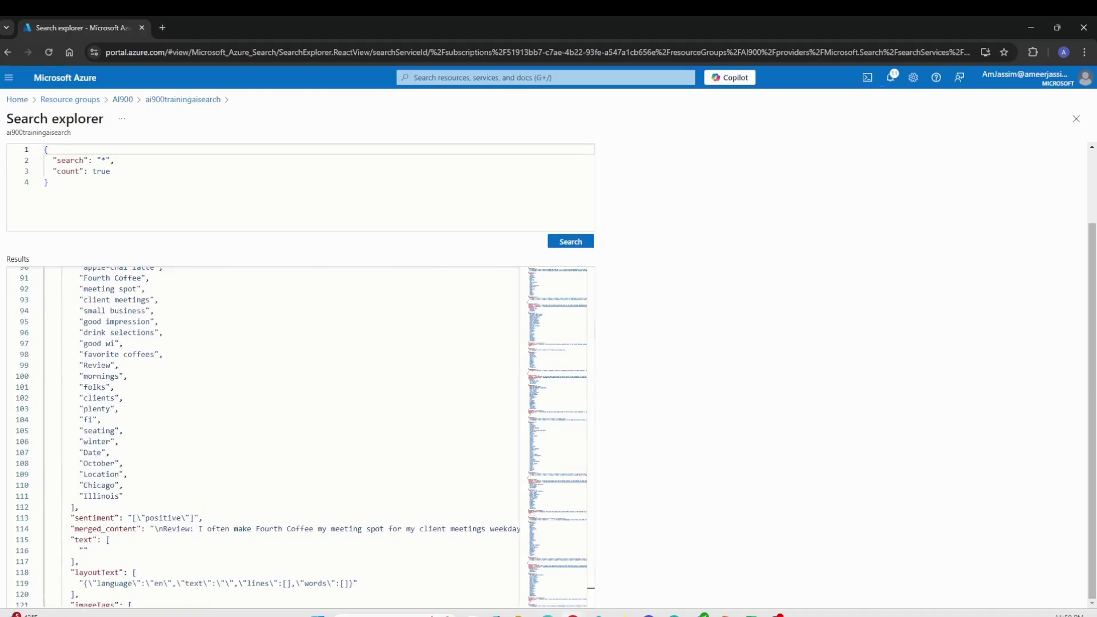
pyautogui.scroll(1, 274, 331)
pyautogui.scroll(2, 251, 258)
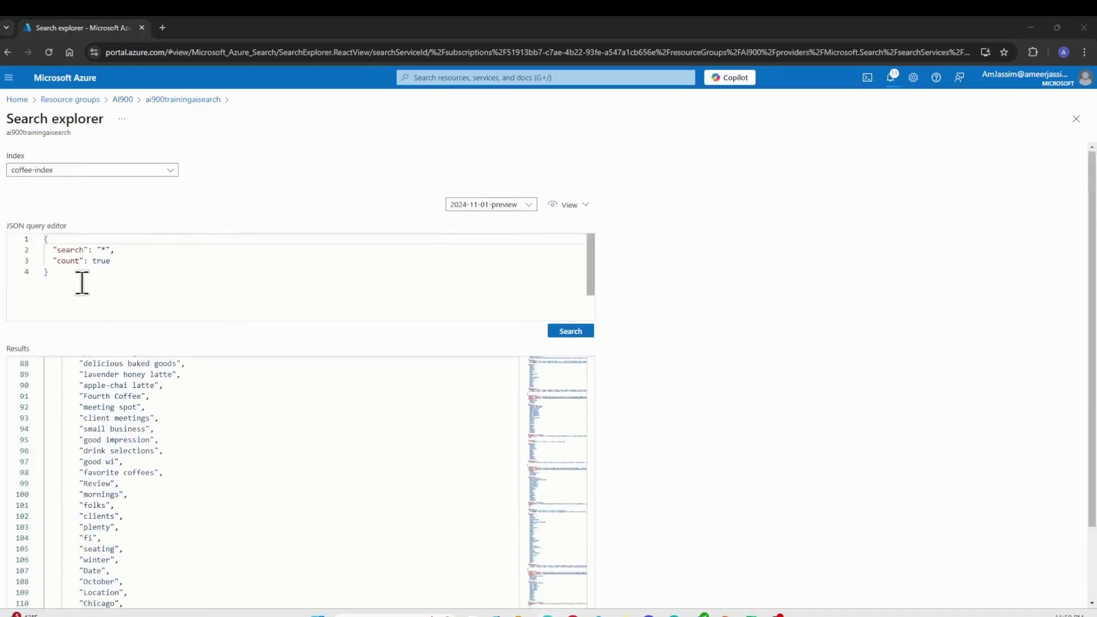
# - Query coffee-index with "search": "locations:'Chicago'" and "count": true, and review the returned documents from the first result on
pyautogui.moveTo(81, 283); pyautogui.dragTo(13, 223)
pyautogui.write('{  "search": "locations:\'Chicago\'",  "count": true }')
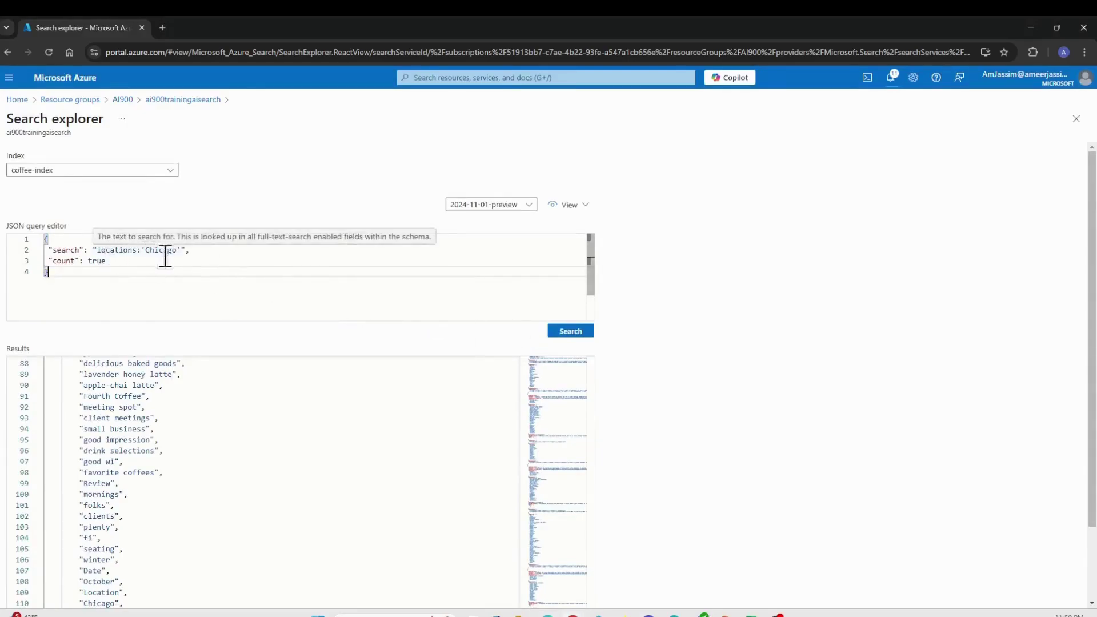
pyautogui.click(565, 333)
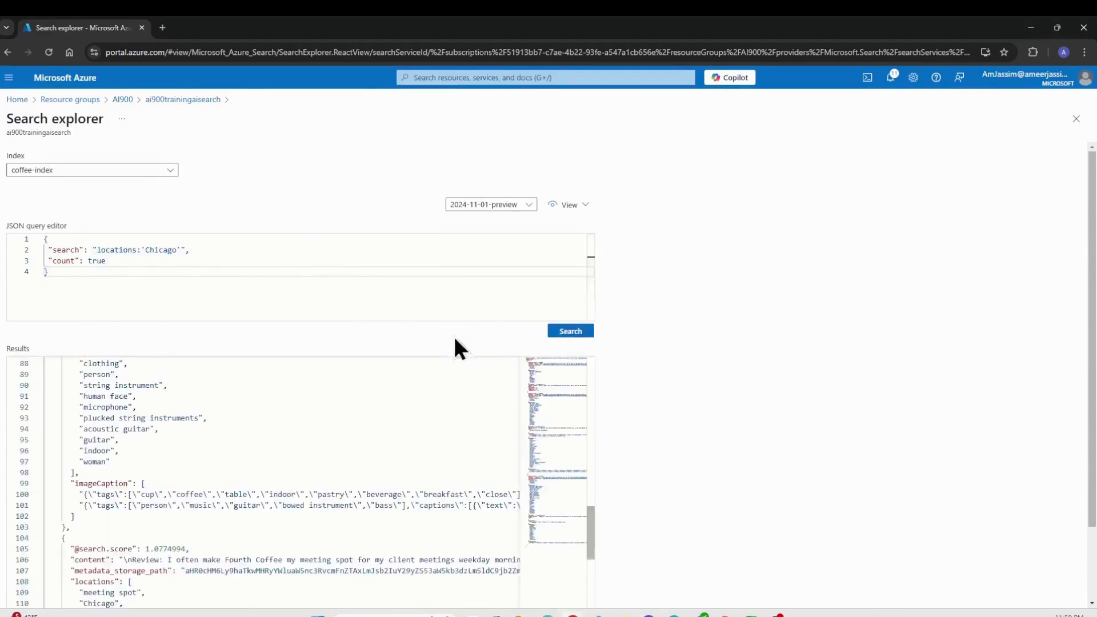
pyautogui.scroll(15, 394, 433)
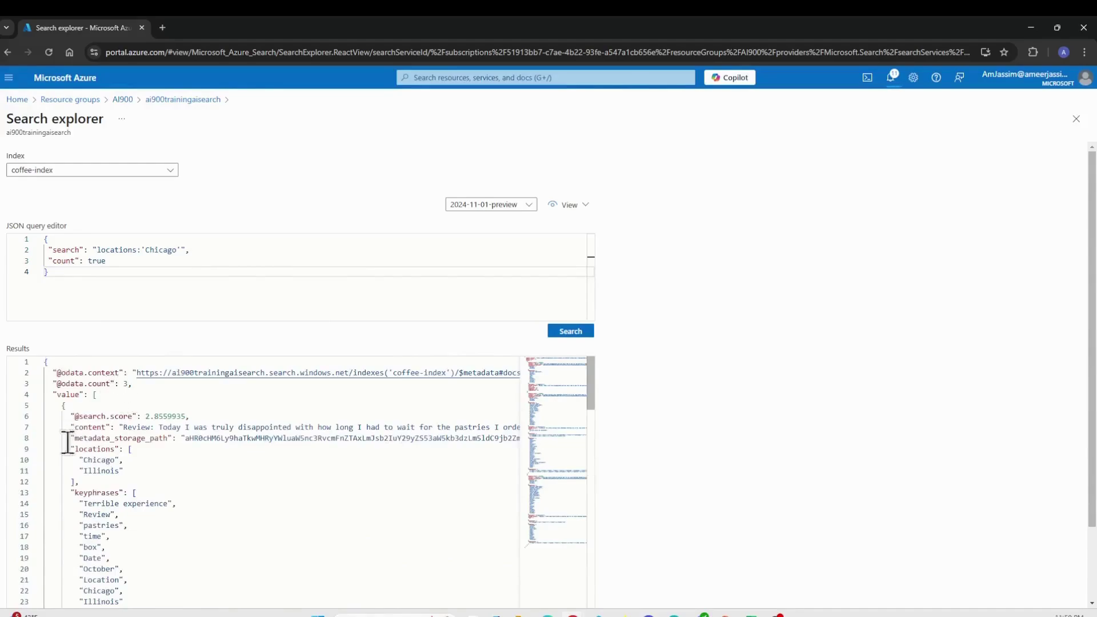
pyautogui.scroll(-3, 77, 417)
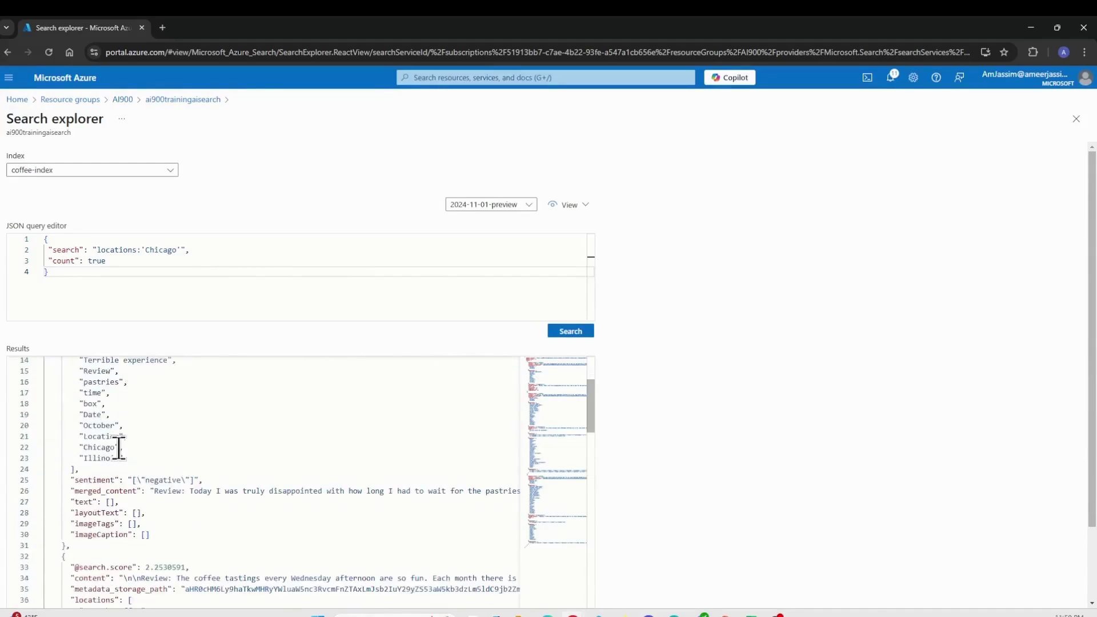
pyautogui.scroll(-2, 216, 474)
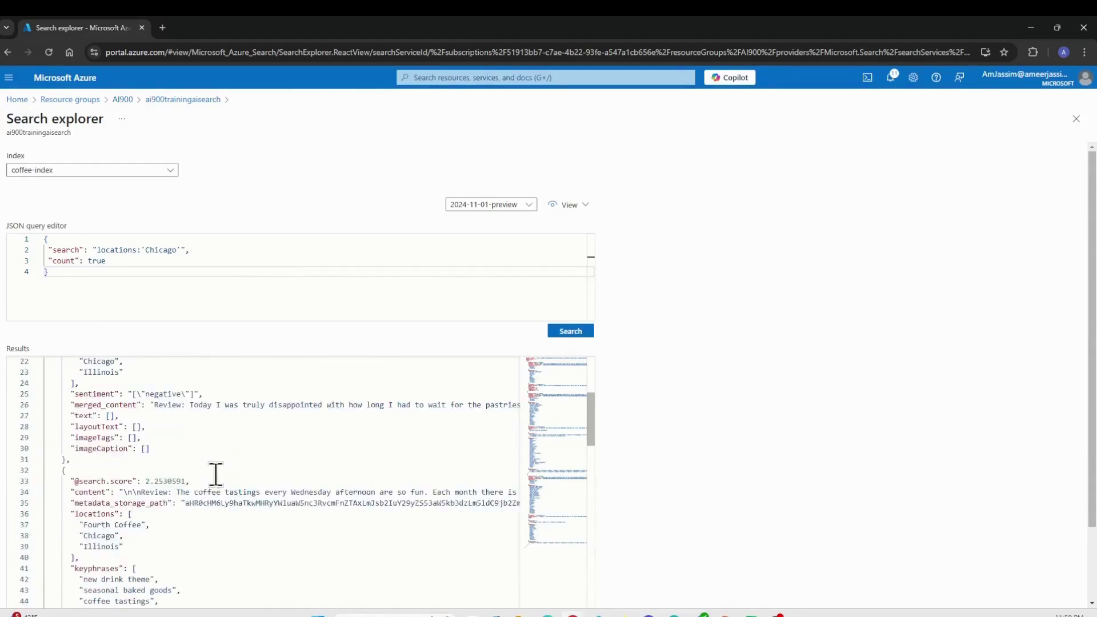
pyautogui.scroll(-6, 216, 476)
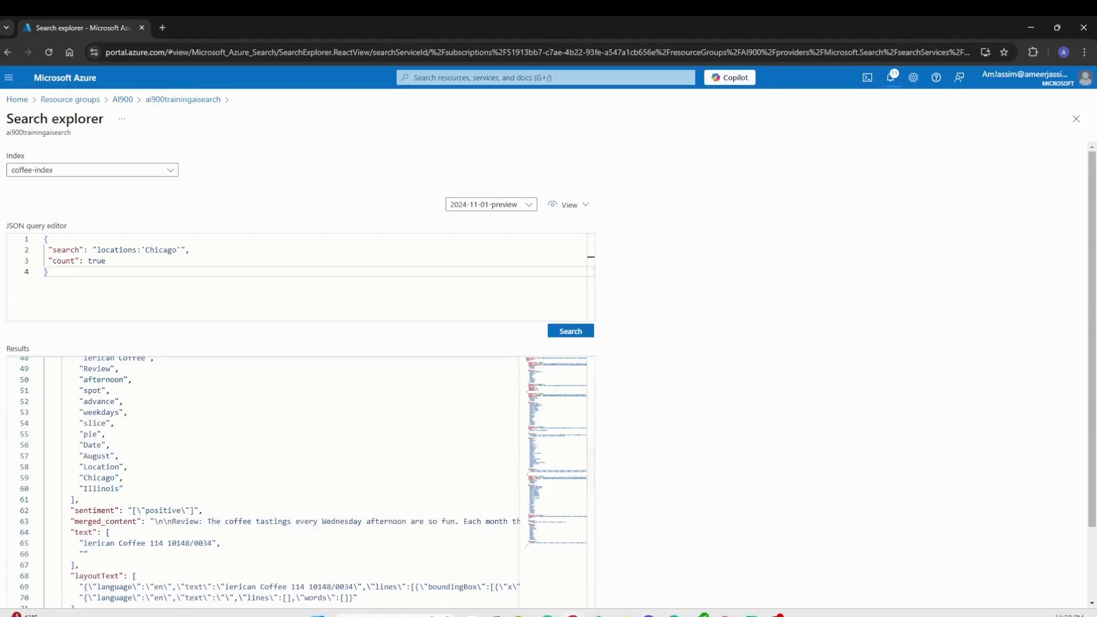
# - Query coffee-index with "search": "sentiment:'negative'" and "count": true, and read through the returned review's fields
pyautogui.moveTo(172, 289); pyautogui.dragTo(11, 228)
pyautogui.write('{  "search": "sentiment:\'negative\'",  "count": true }')
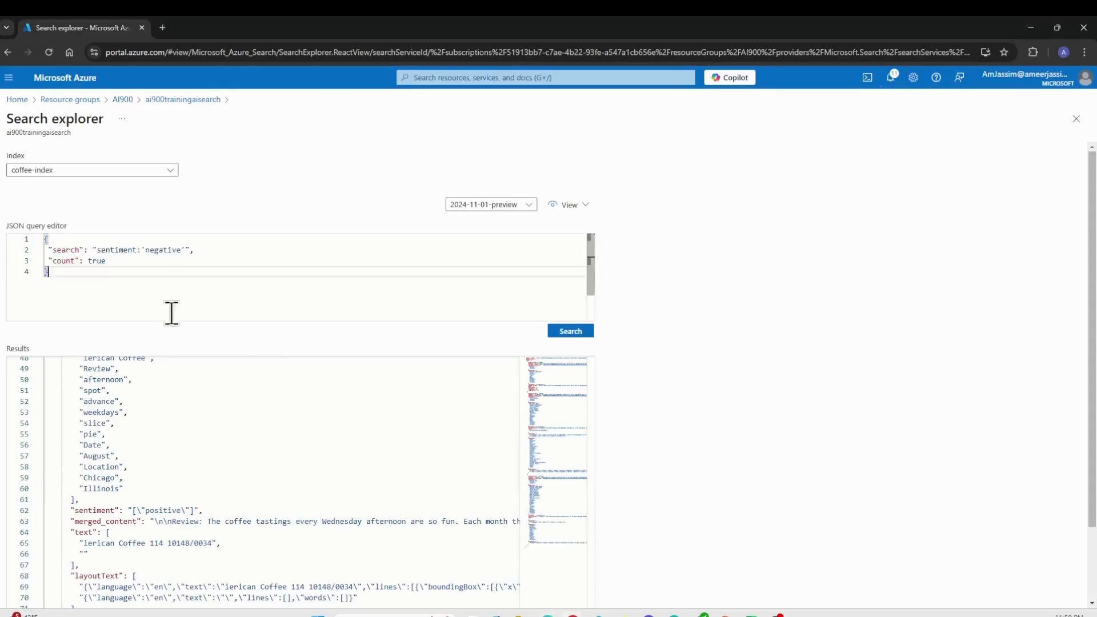
pyautogui.click(569, 336)
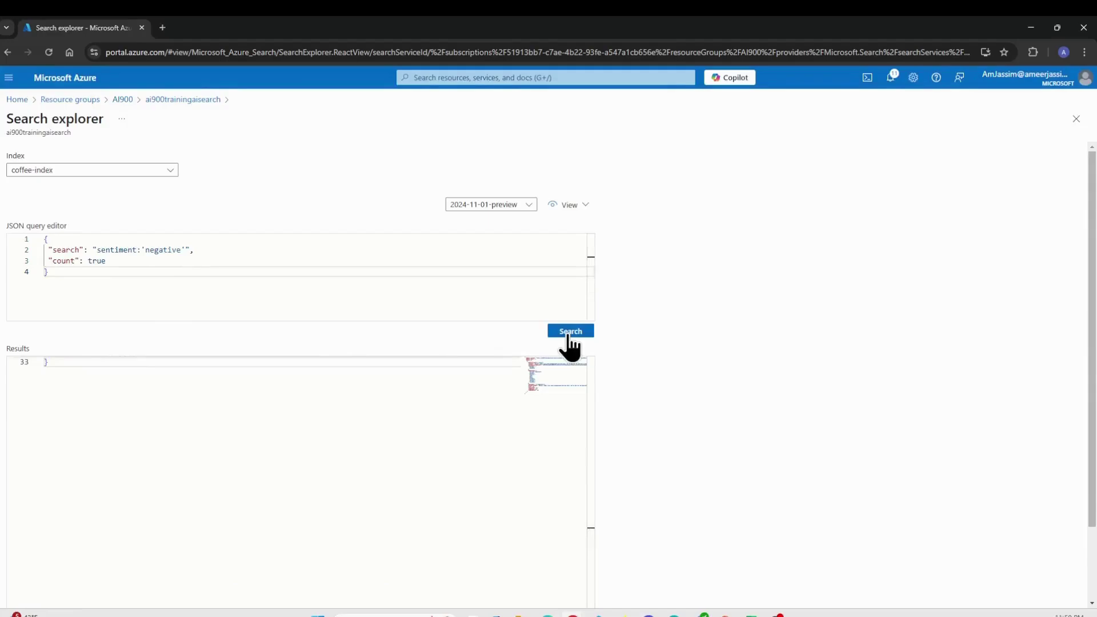
pyautogui.scroll(10, 472, 516)
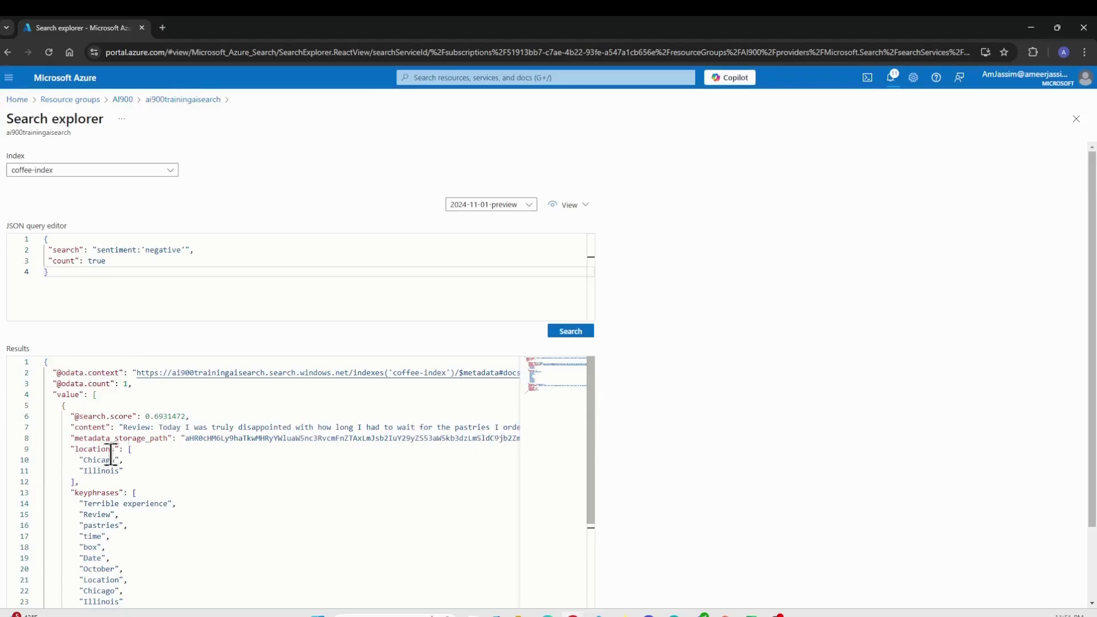
pyautogui.scroll(-1, 157, 492)
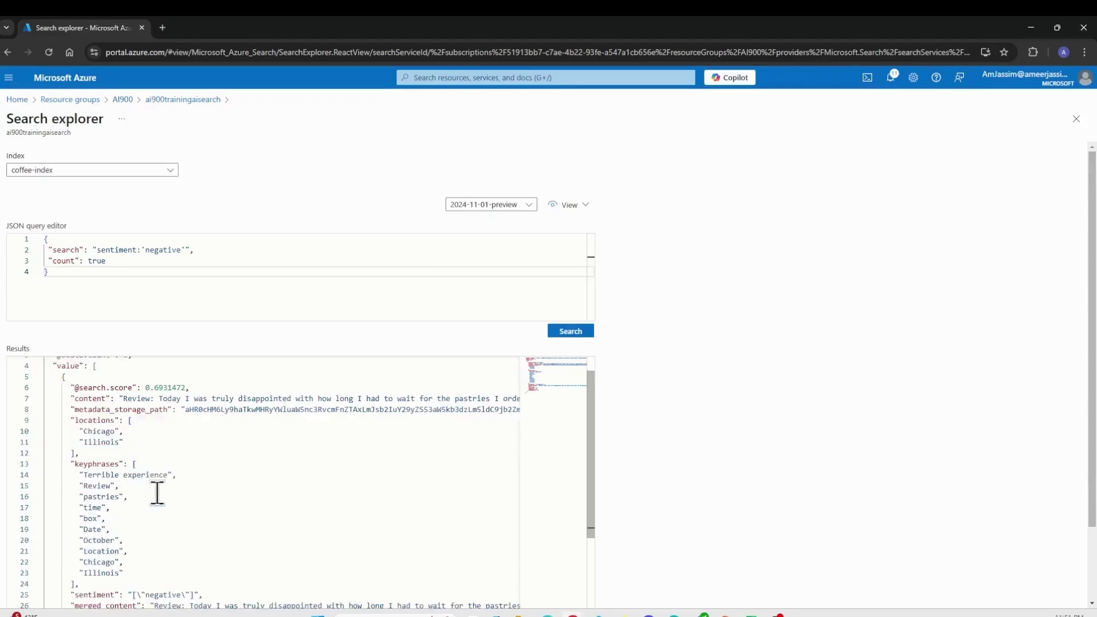
pyautogui.scroll(-2, 152, 500)
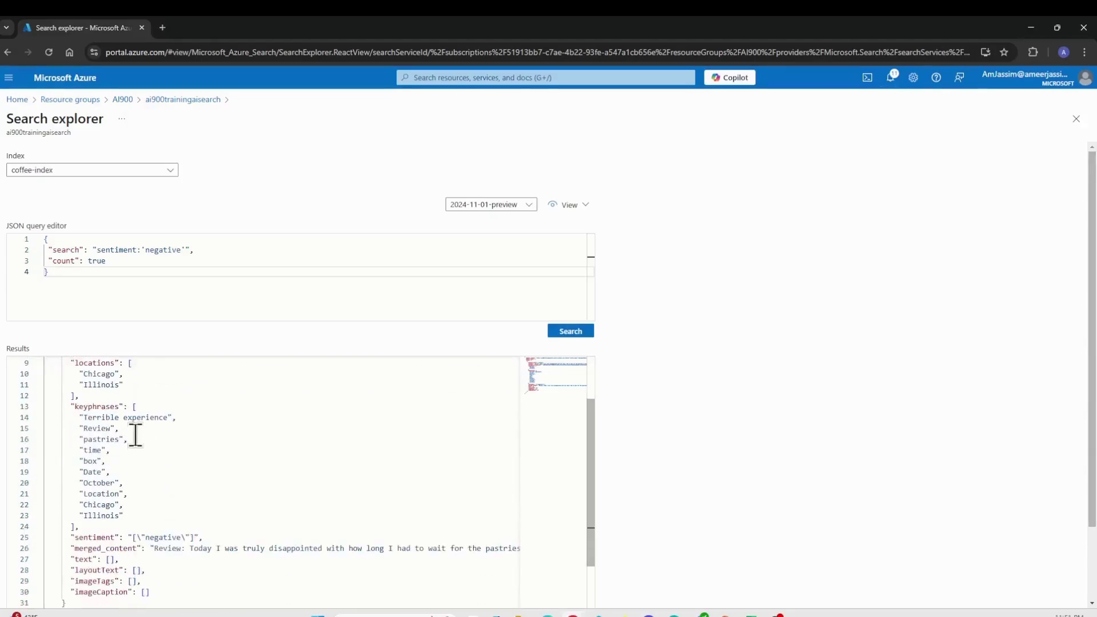
pyautogui.scroll(-3, 137, 478)
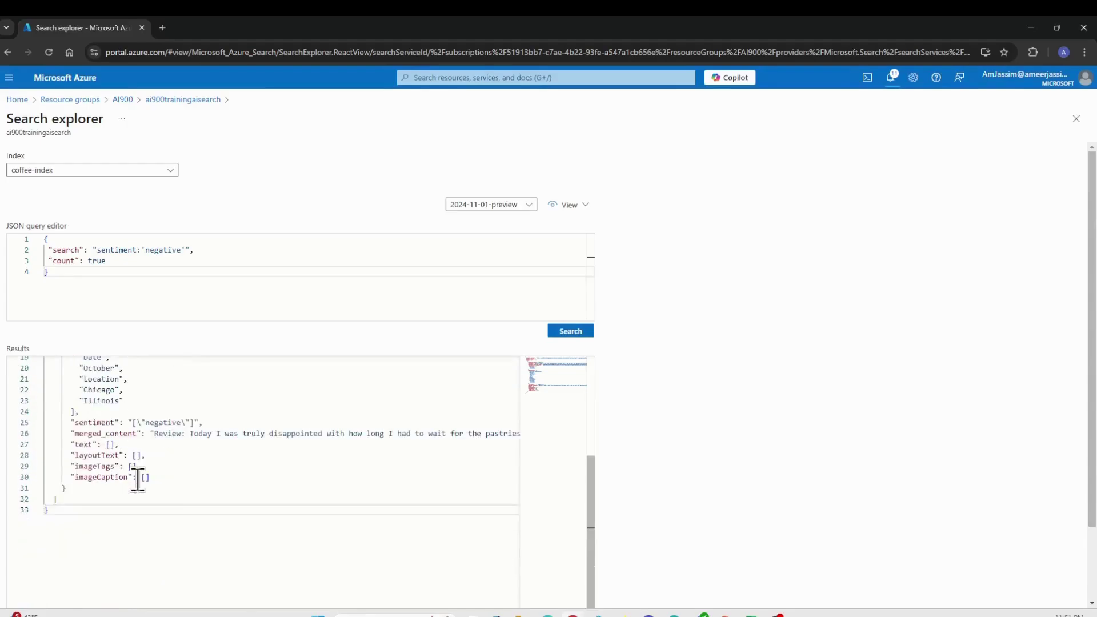